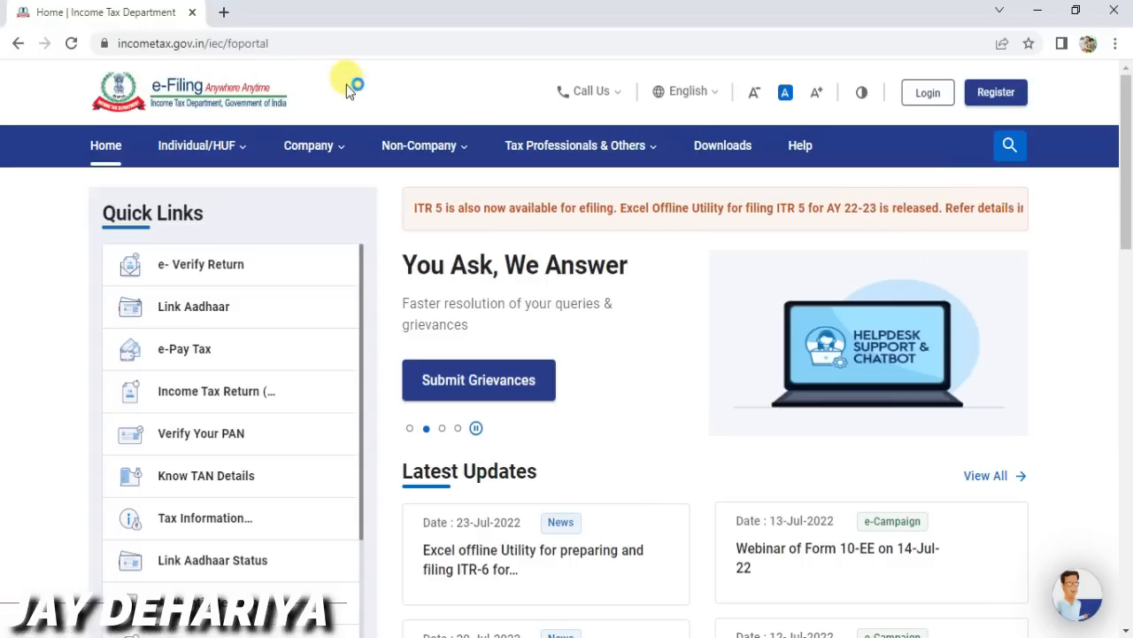
- Open incometaxindiaefiling.gov.in in a new browser tab
left_click(226, 16)
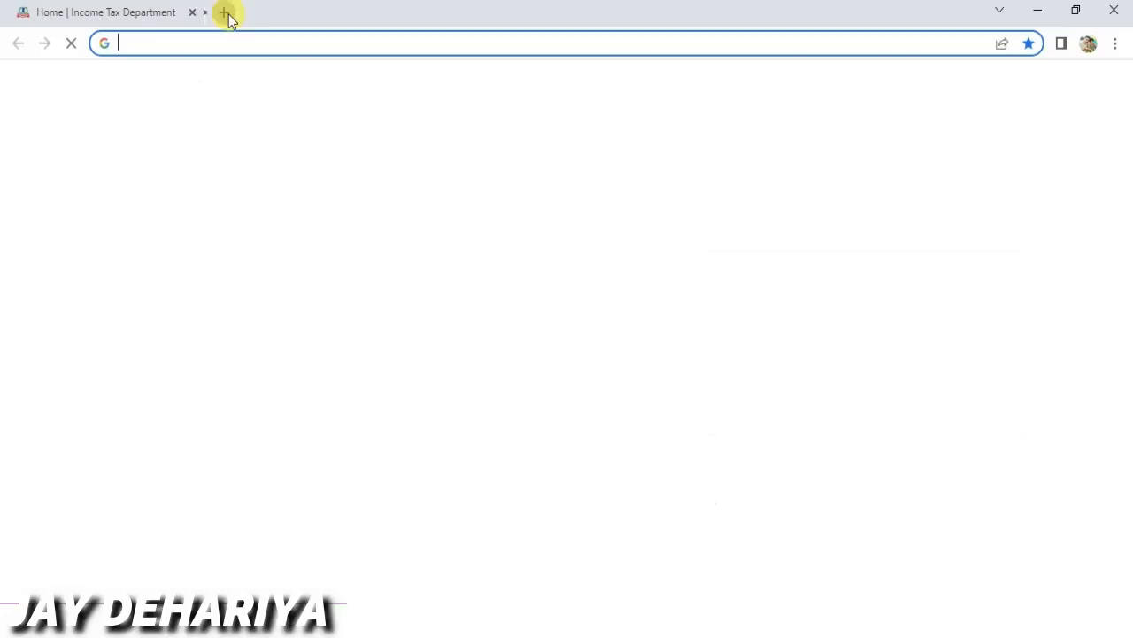
left_click(214, 41)
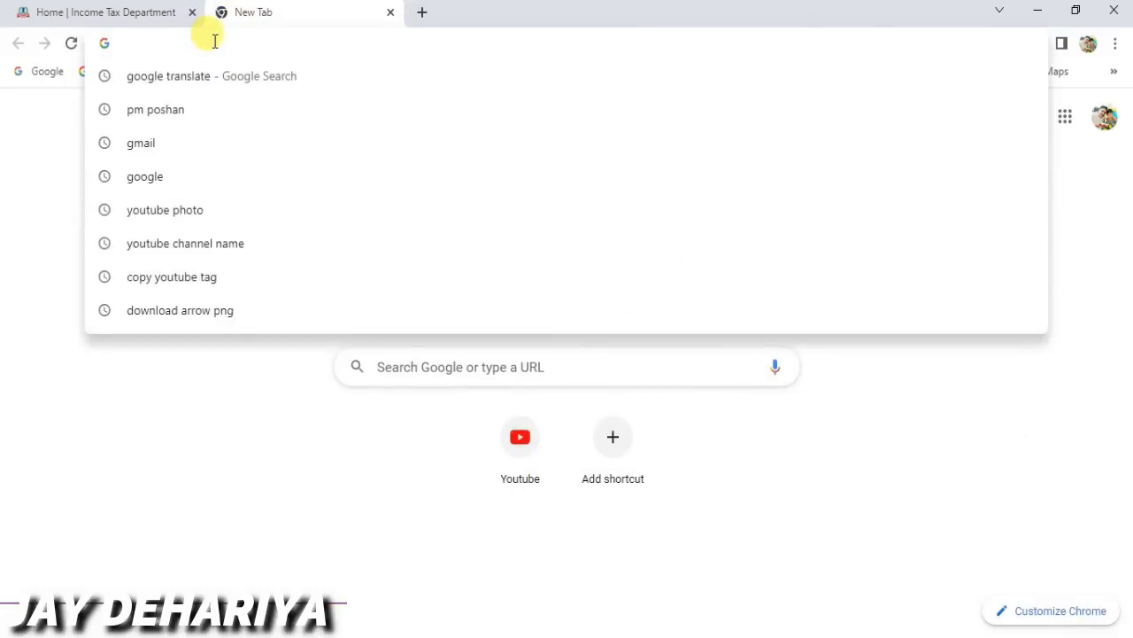
type("incometaxindiaefiling.gov.in")
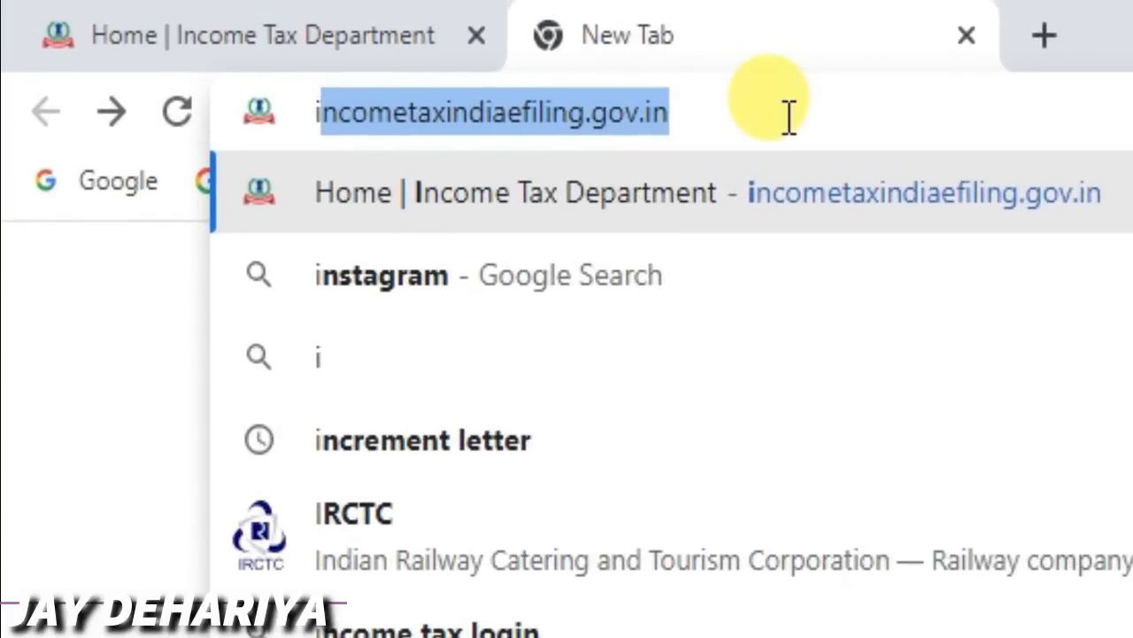
key("Right")
key("Return")
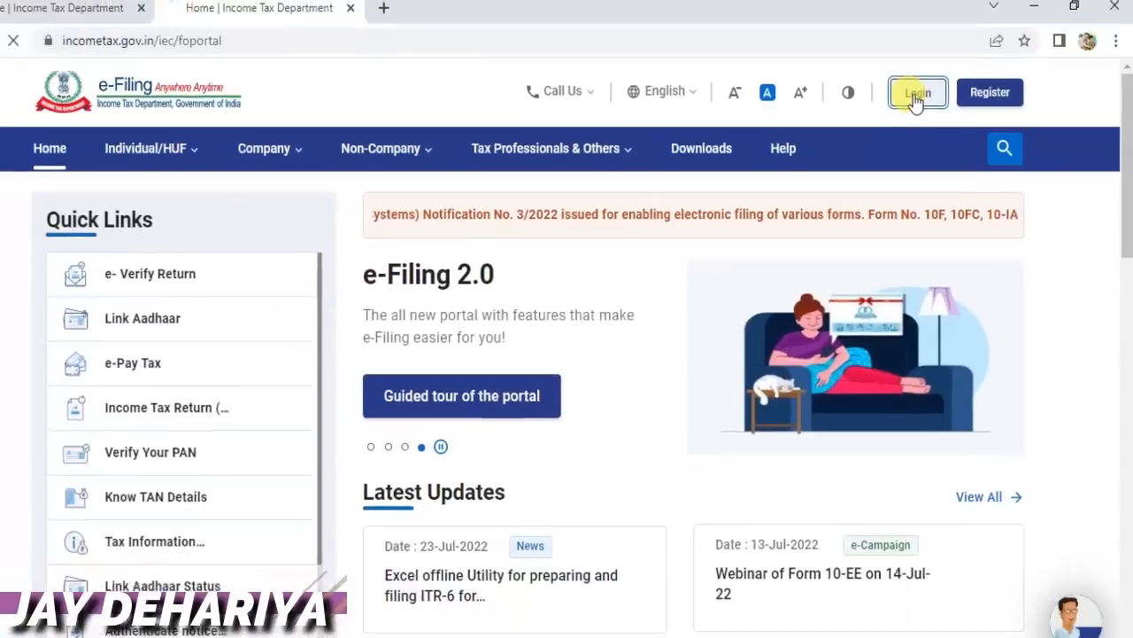
- Log in to the e-Filing account with the user ID and account password, confirm the secure access message and dismiss the password-update prompt
left_click(689, 103)
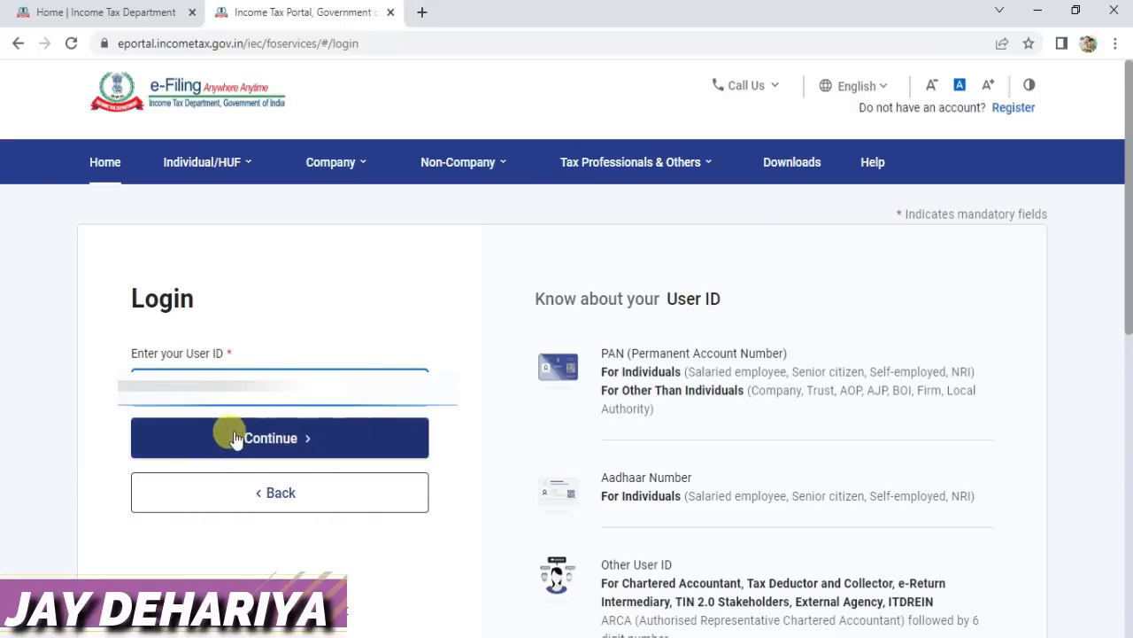
left_click(329, 436)
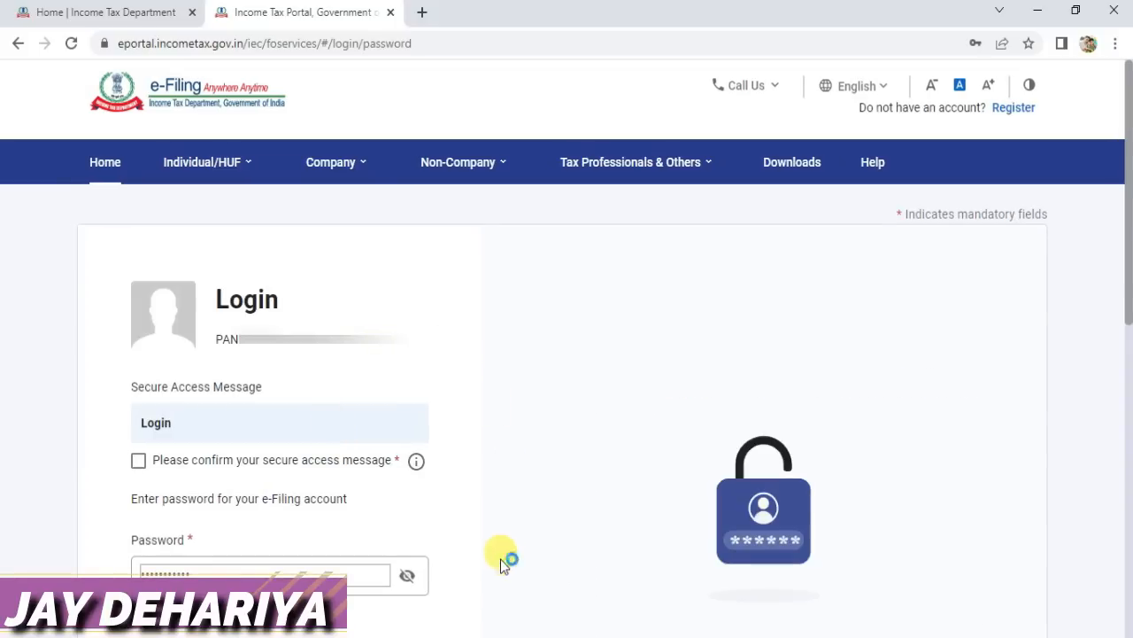
left_click_drag(1126, 262, 1125, 361)
left_click(224, 352)
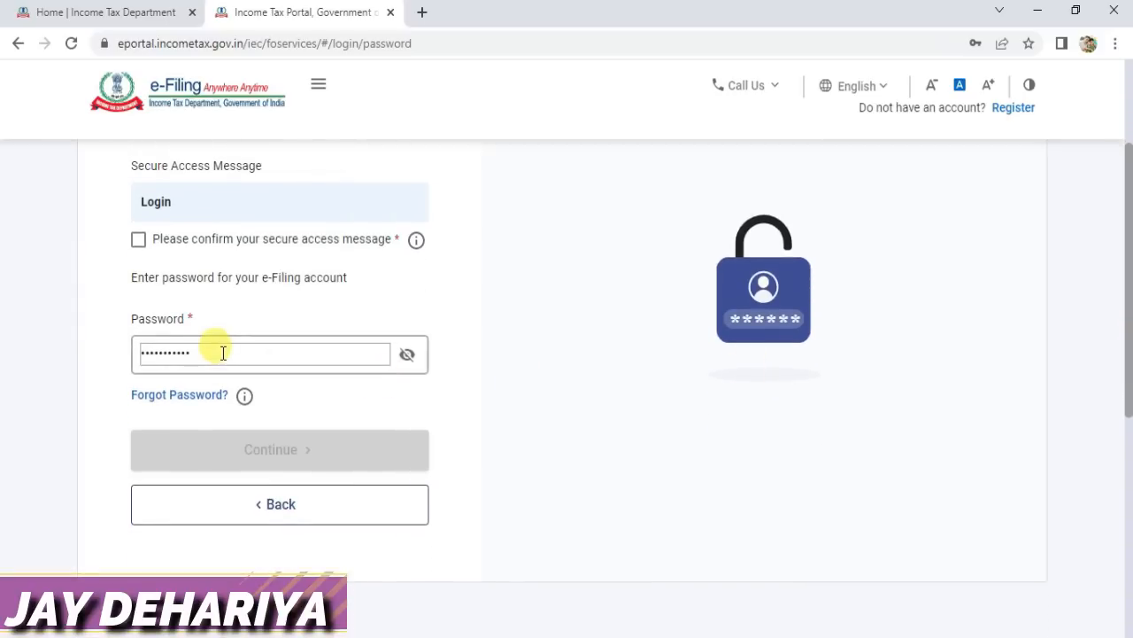
left_click(139, 241)
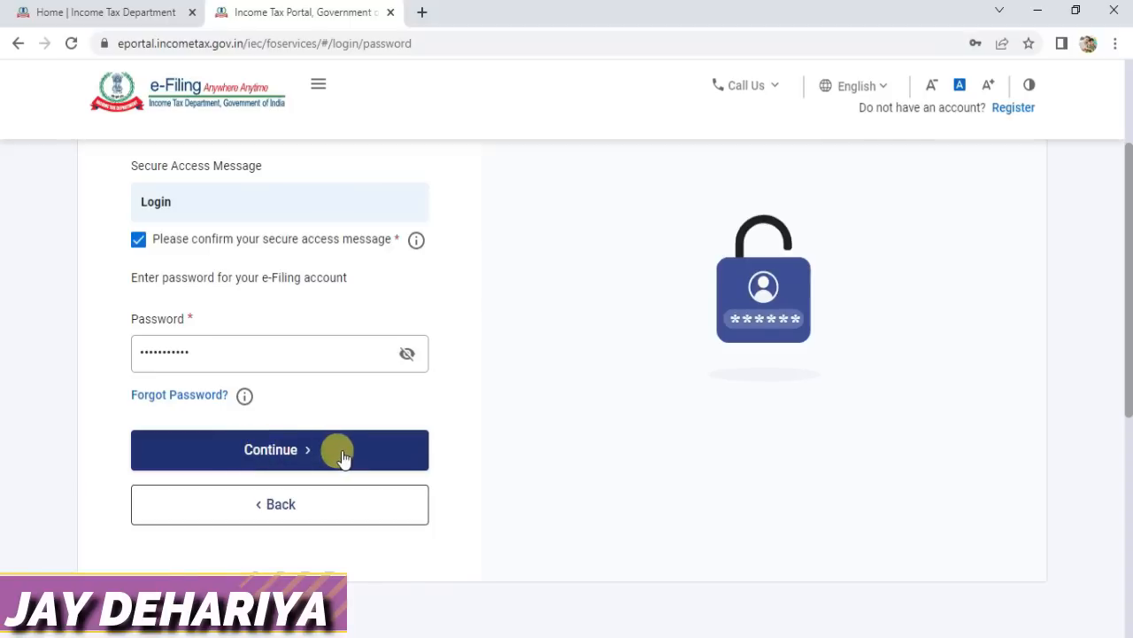
left_click(310, 452)
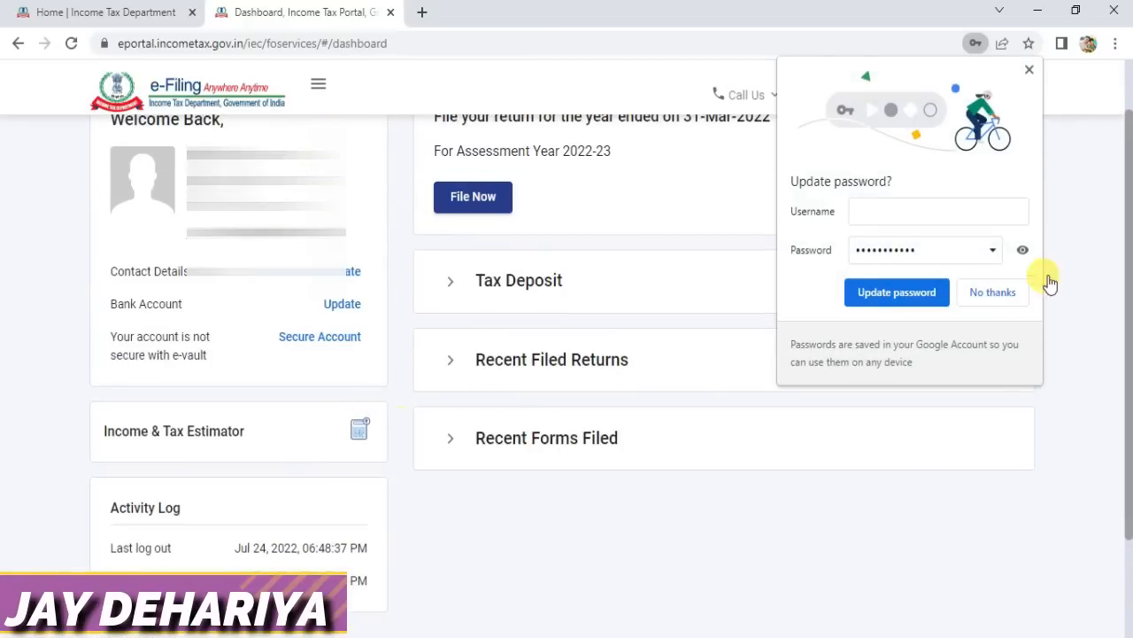
left_click(1030, 70)
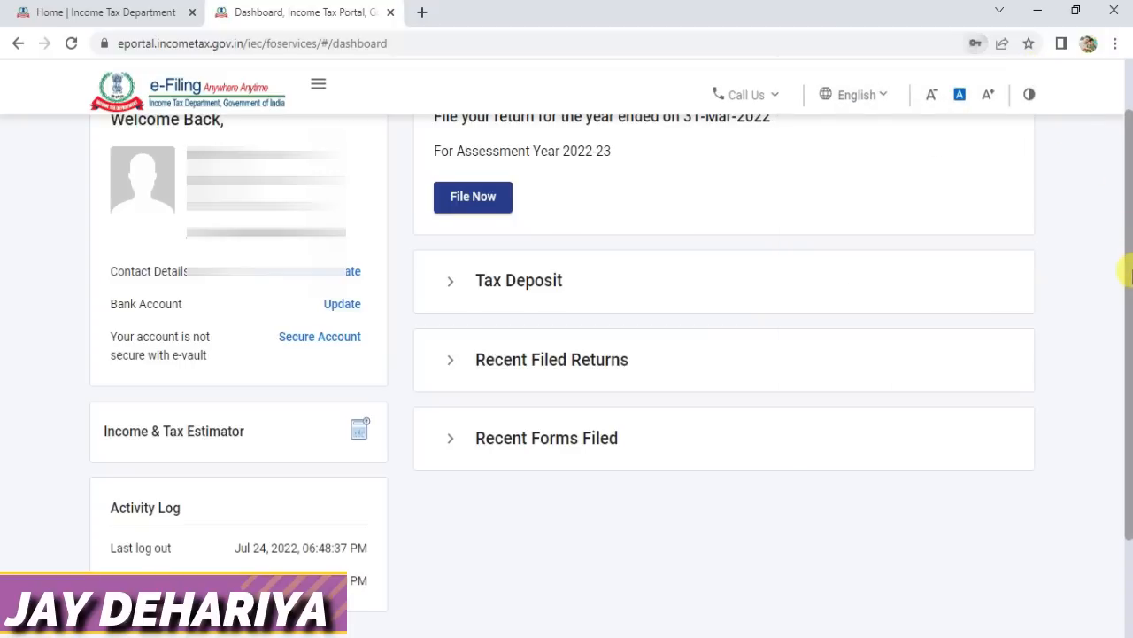
- Start filing the income tax return for assessment year 2022-23 (Current A.Y.) in Online mode
left_click_drag(1129, 274, 1126, 177)
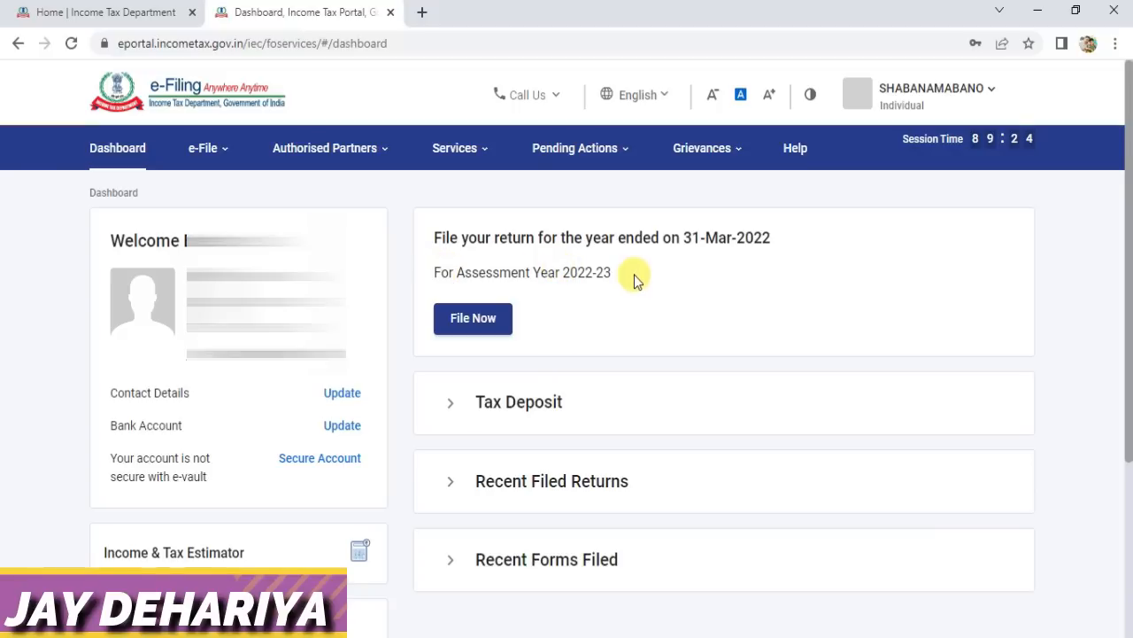
left_click(470, 324)
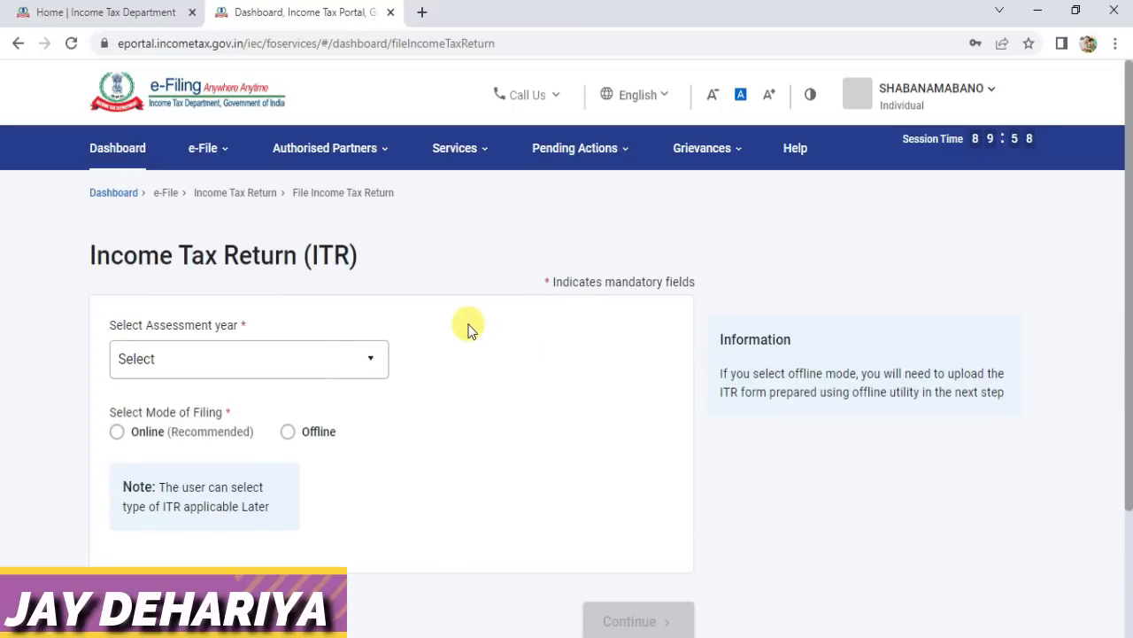
left_click(269, 366)
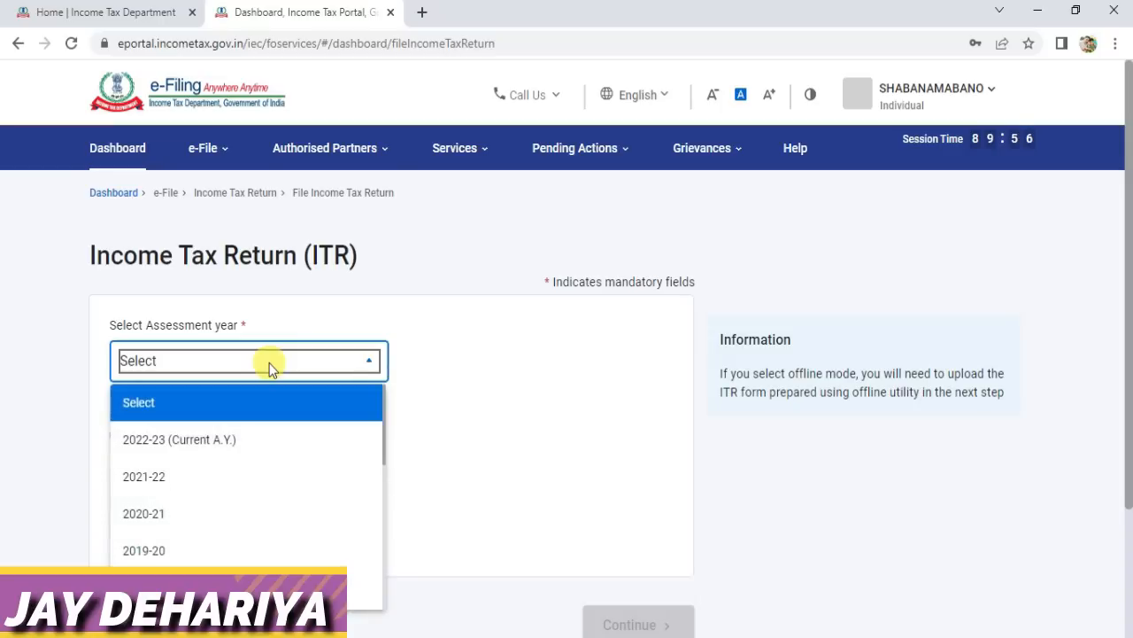
left_click(182, 443)
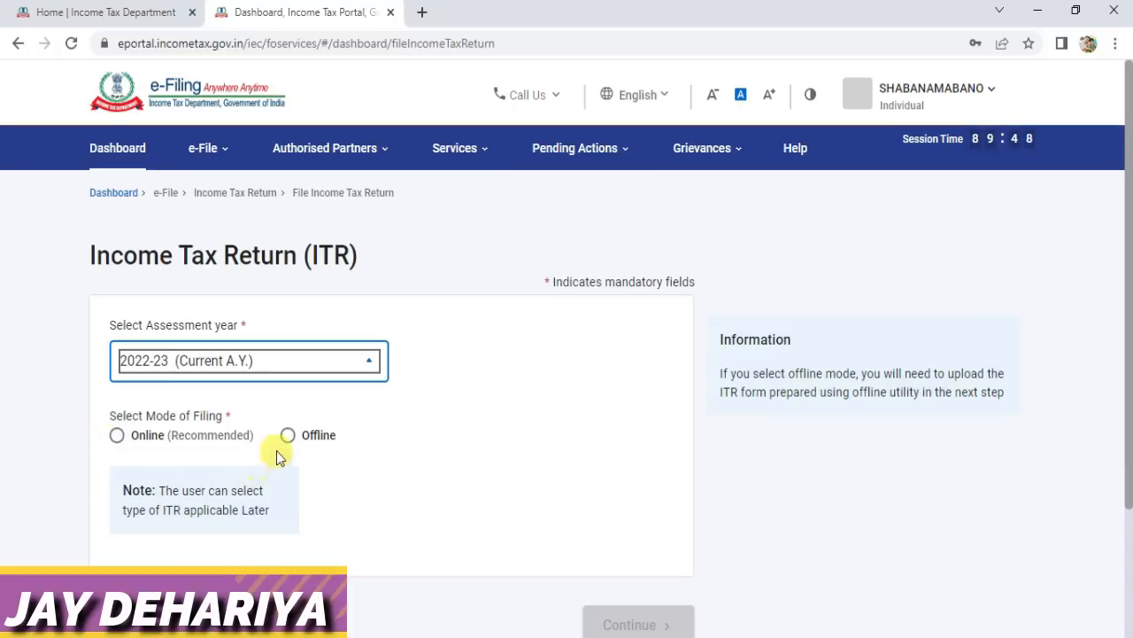
left_click(117, 437)
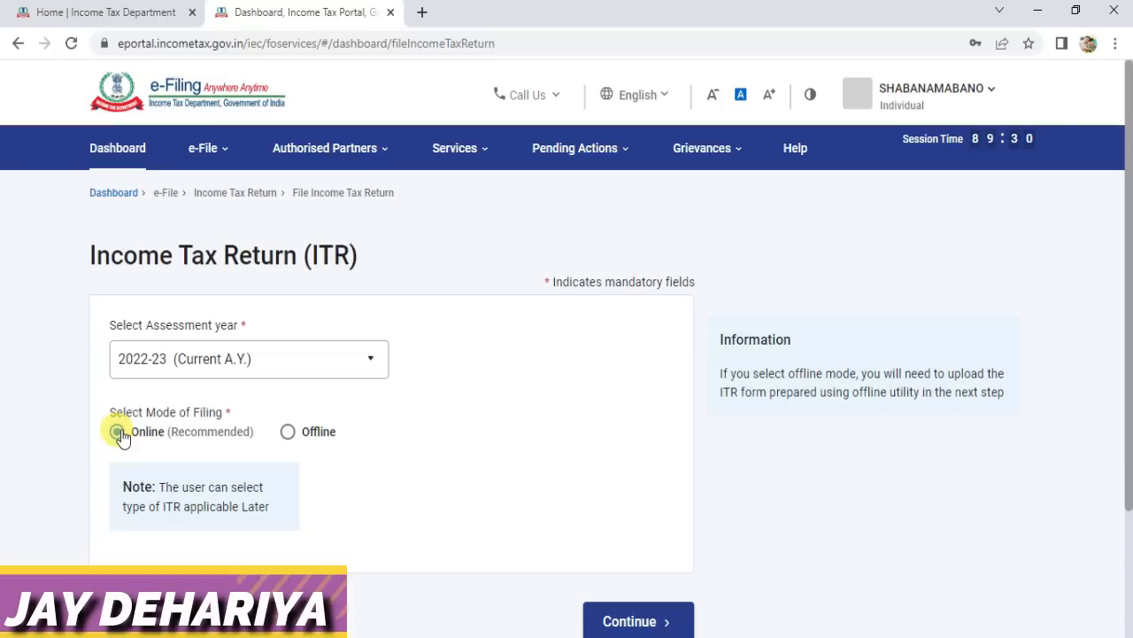
left_click(635, 621)
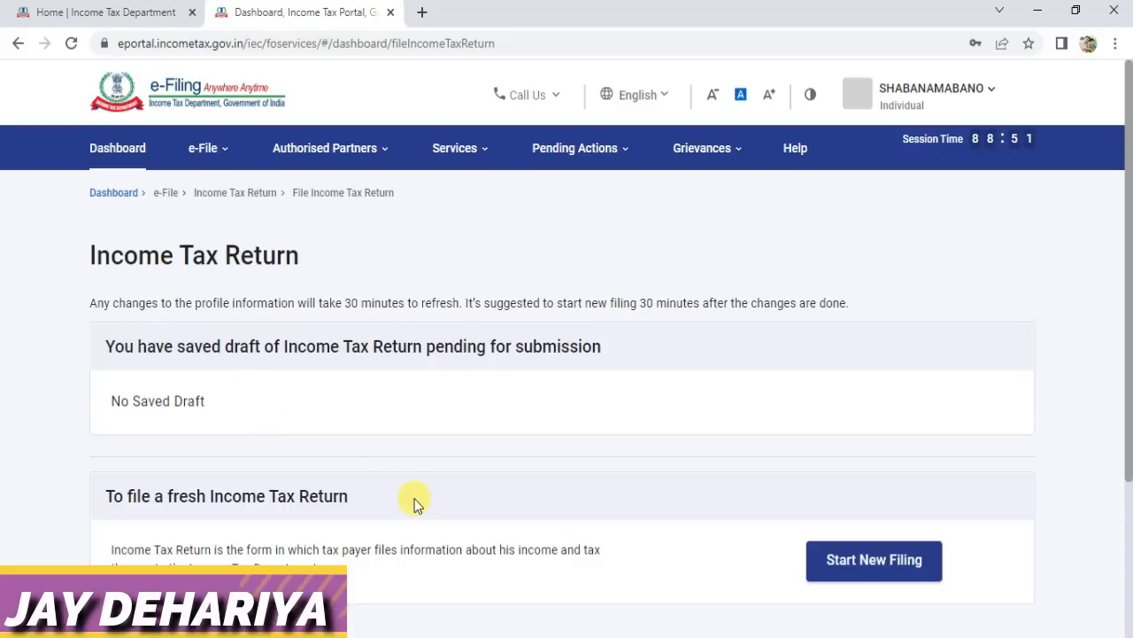
- Start a new filing with Individual status and proceed with the ITR - 1 form
left_click(897, 572)
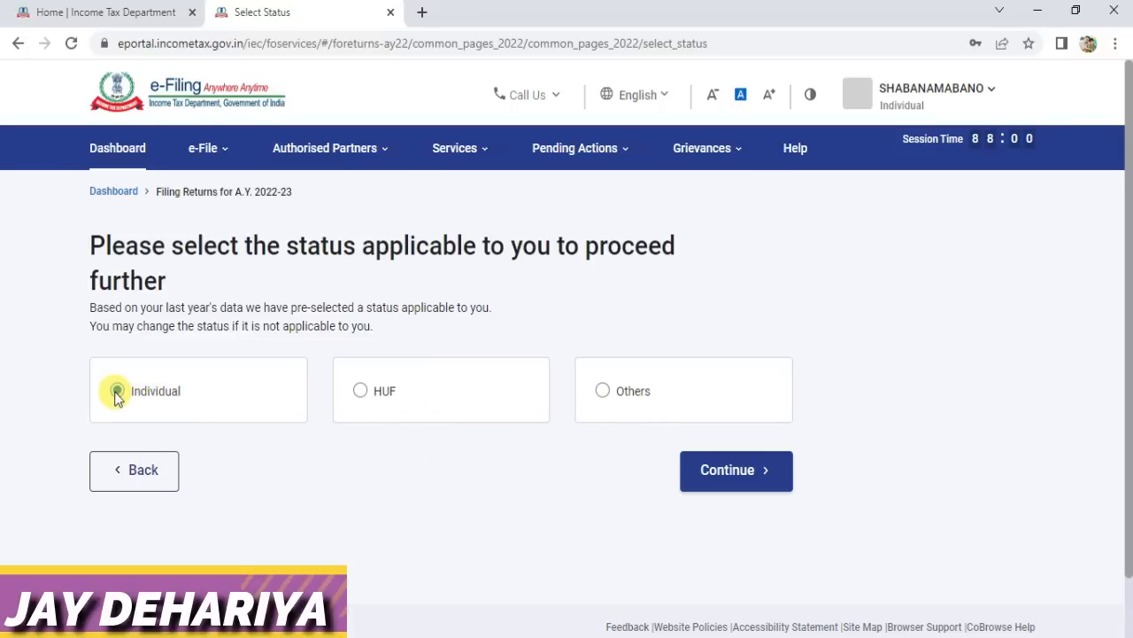
left_click(760, 476)
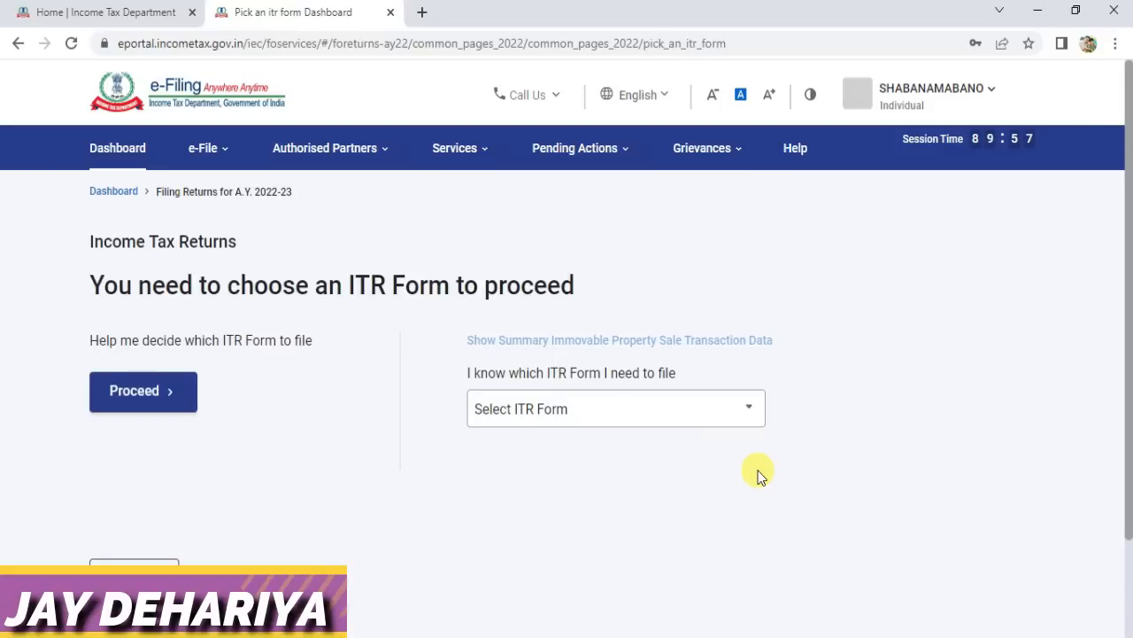
left_click(620, 417)
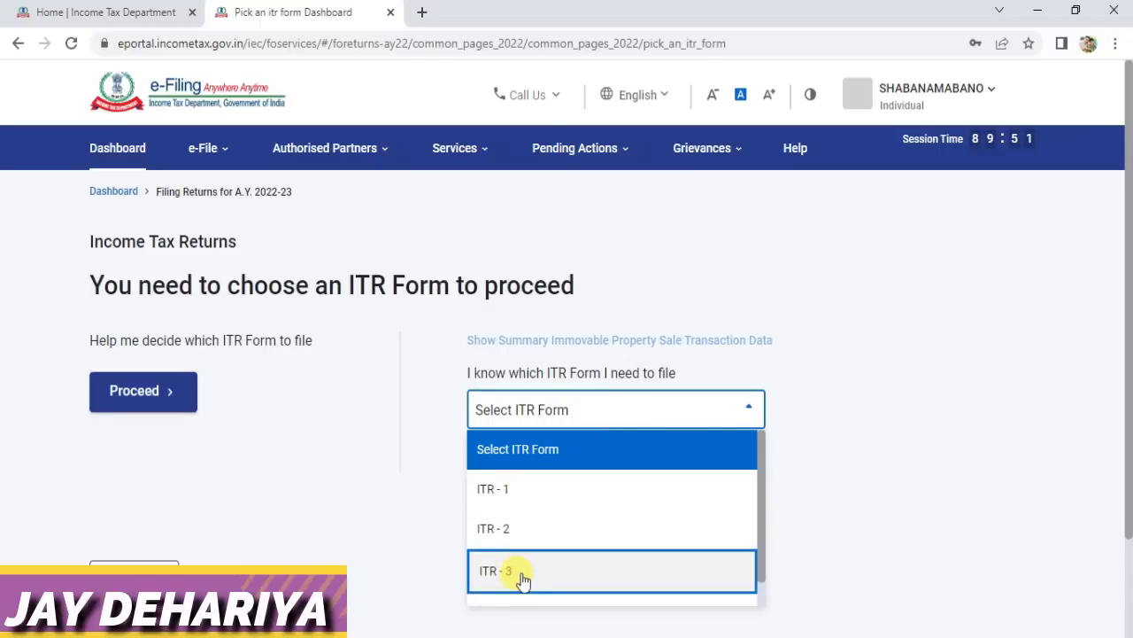
left_click(547, 493)
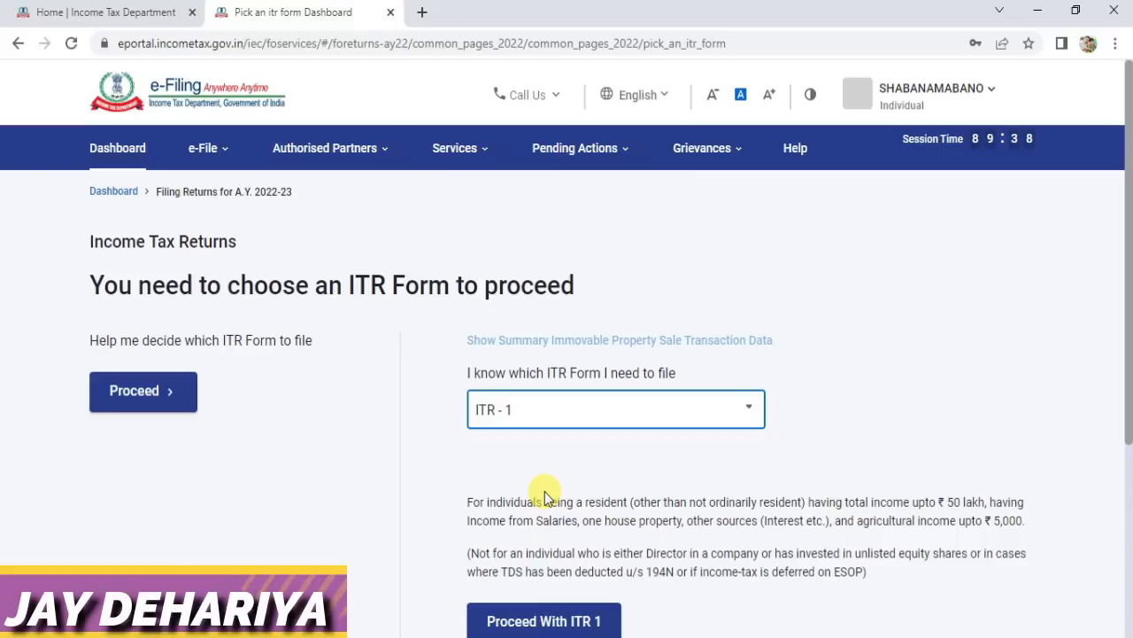
left_click(1126, 326)
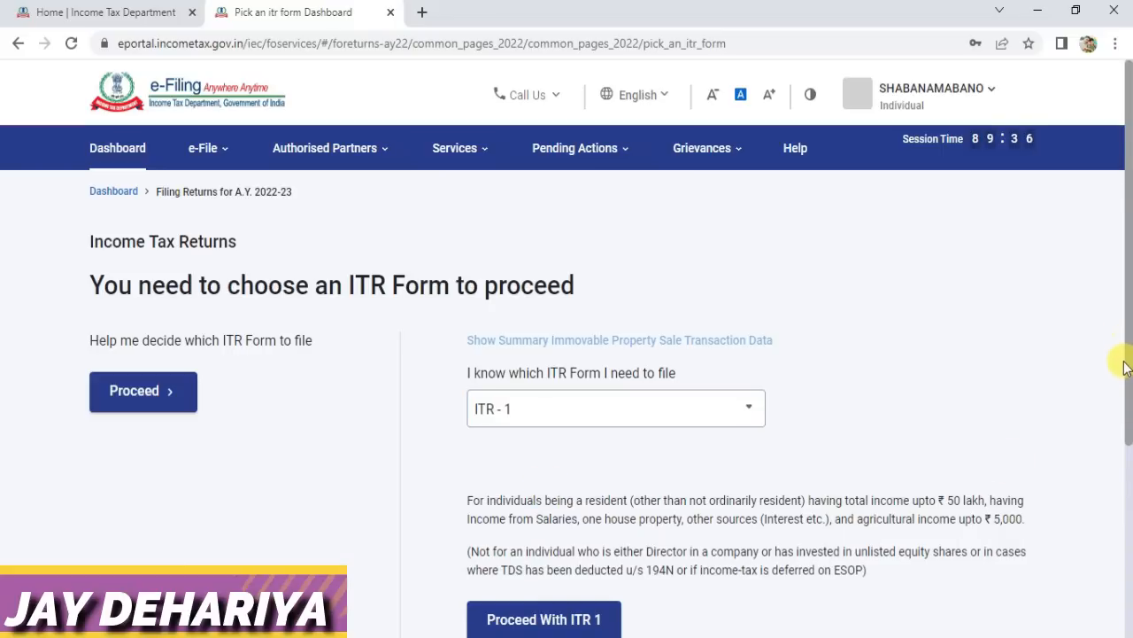
left_click(547, 619)
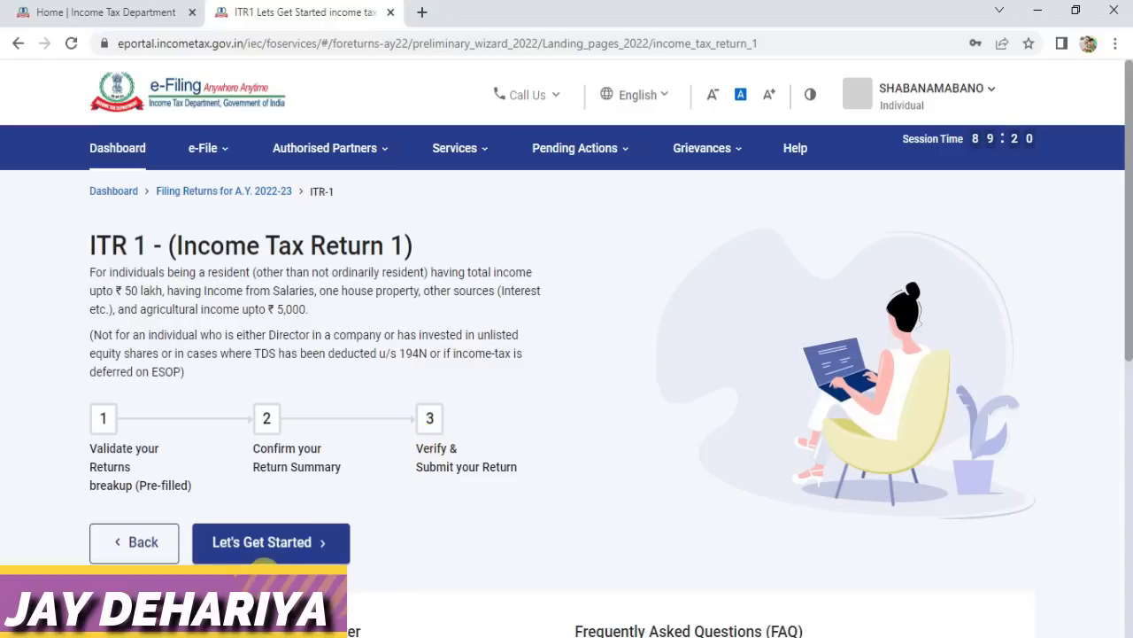
- Begin ITR 1 with "Taxable income is more than basic exemption limit" as the filing reason and acknowledge the pre-filled data notice
left_click(262, 544)
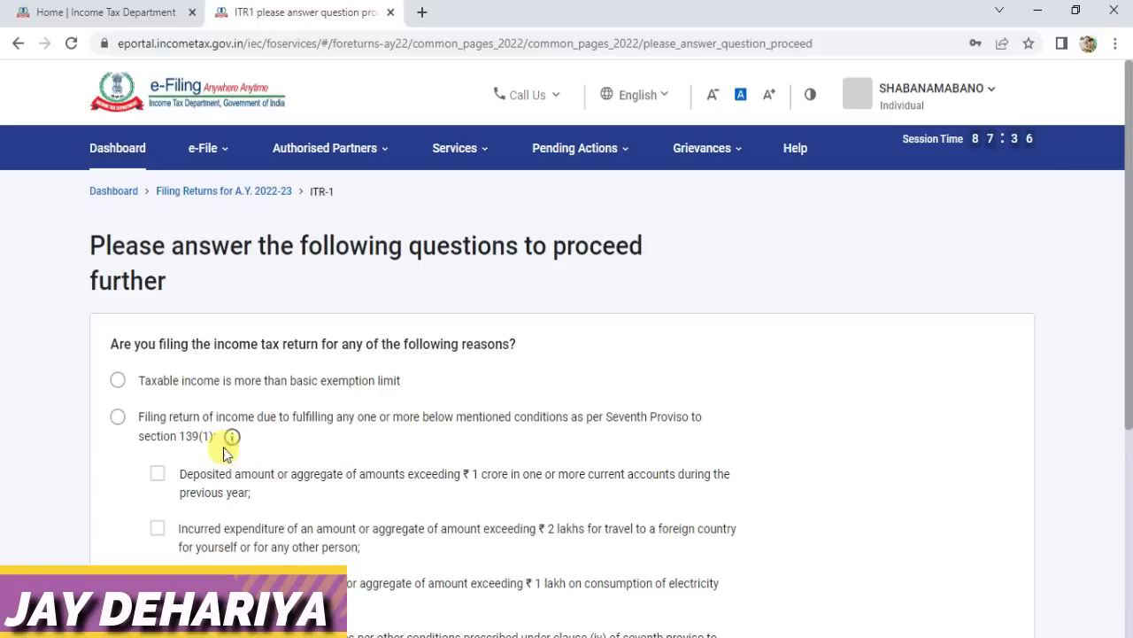
left_click(118, 382)
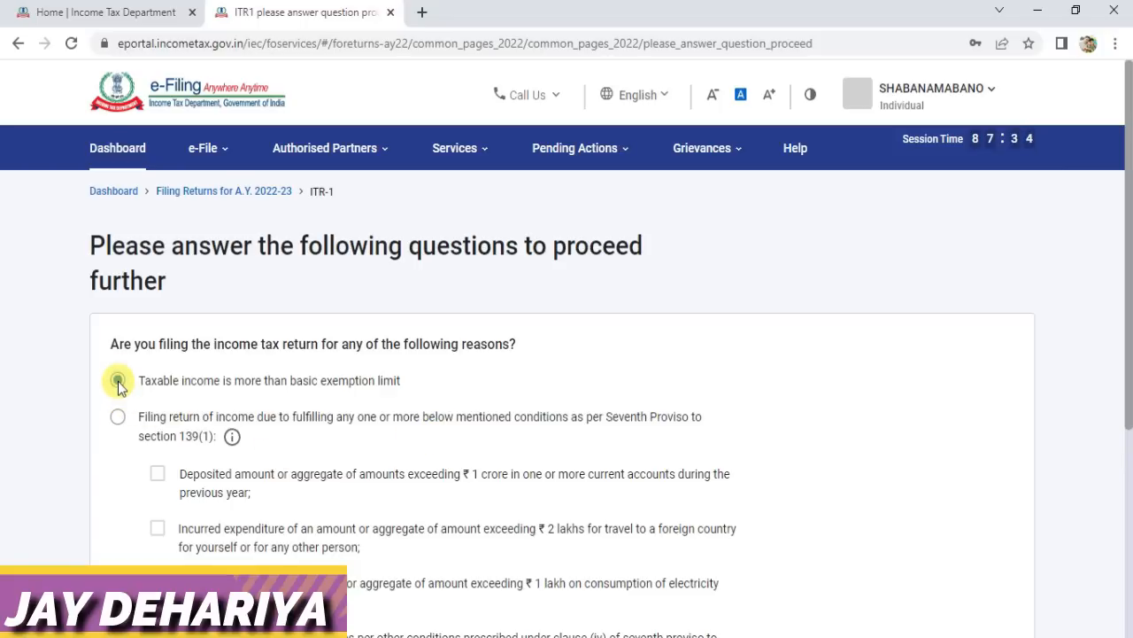
left_click_drag(1129, 285, 1125, 481)
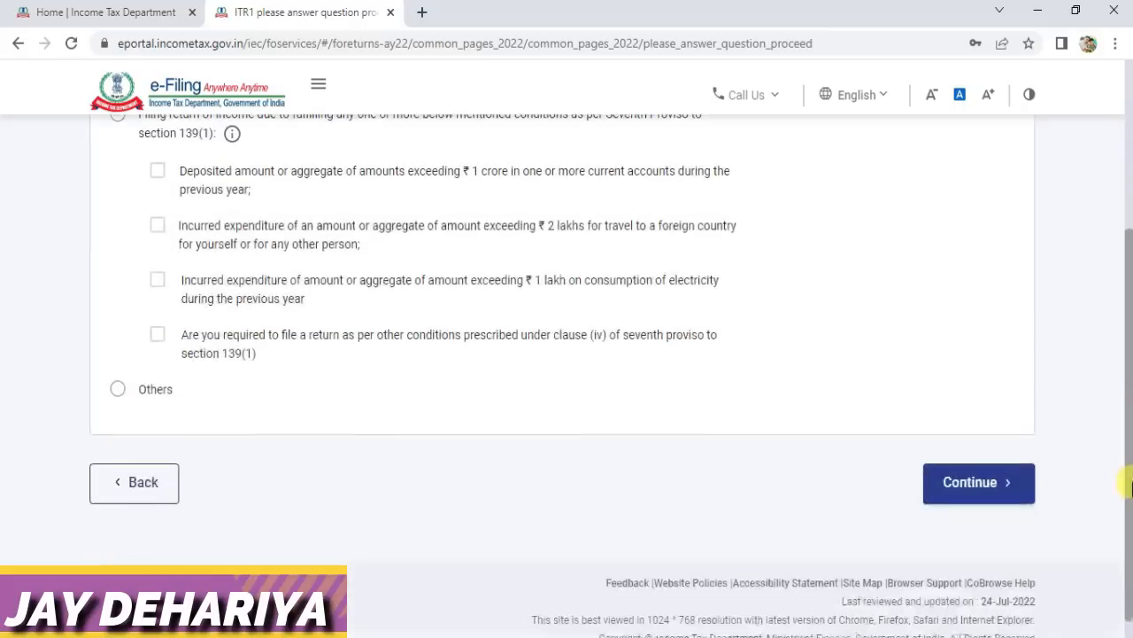
left_click(982, 485)
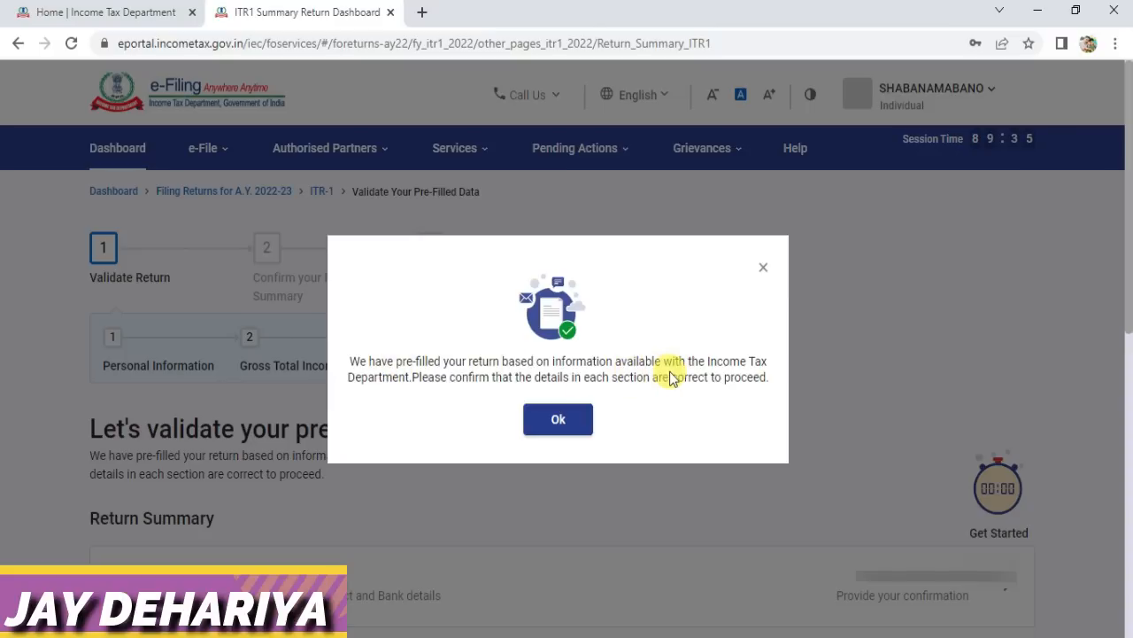
left_click(572, 421)
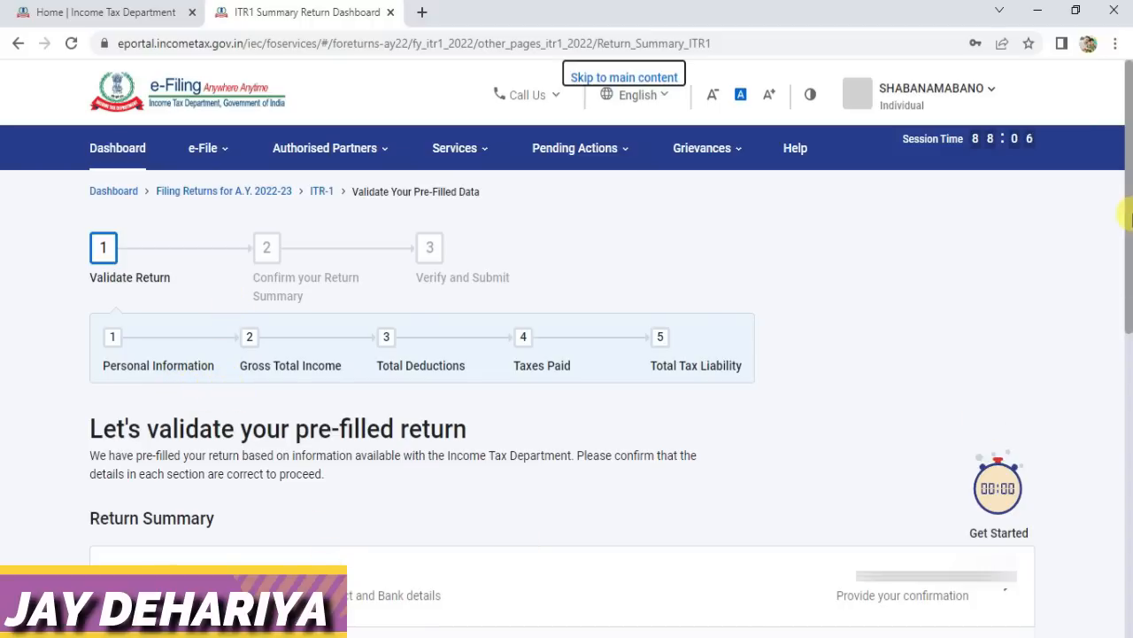
- Open the Personal Information section of the return summary and set Nature of Employment to State Government
left_click_drag(1127, 195, 1124, 379)
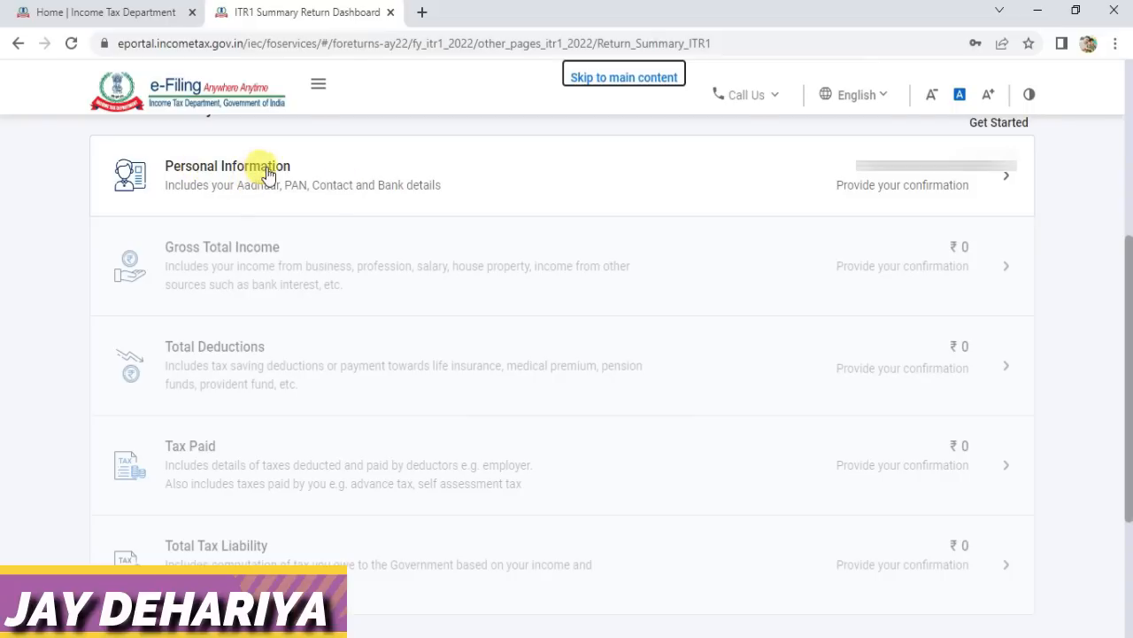
left_click(1010, 182)
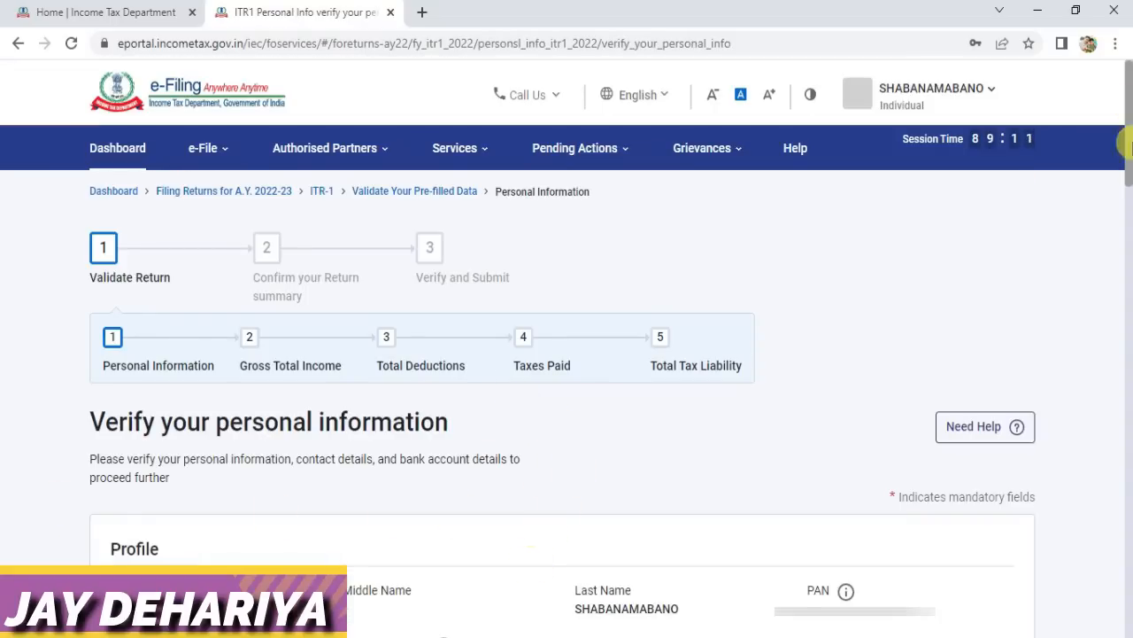
left_click_drag(1122, 88, 1130, 210)
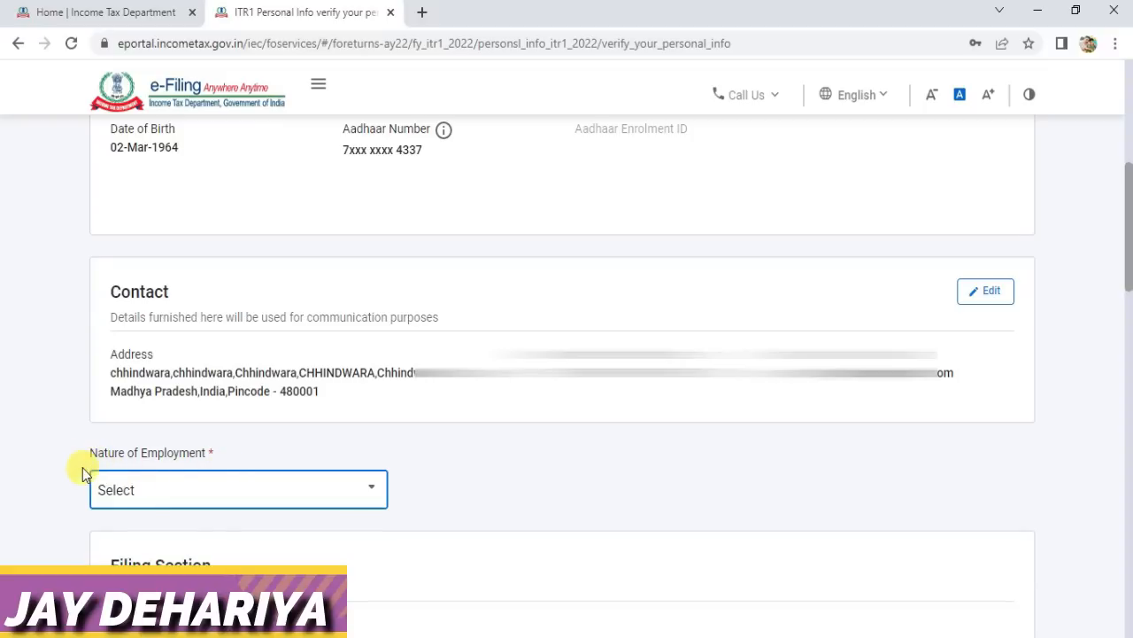
left_click(193, 492)
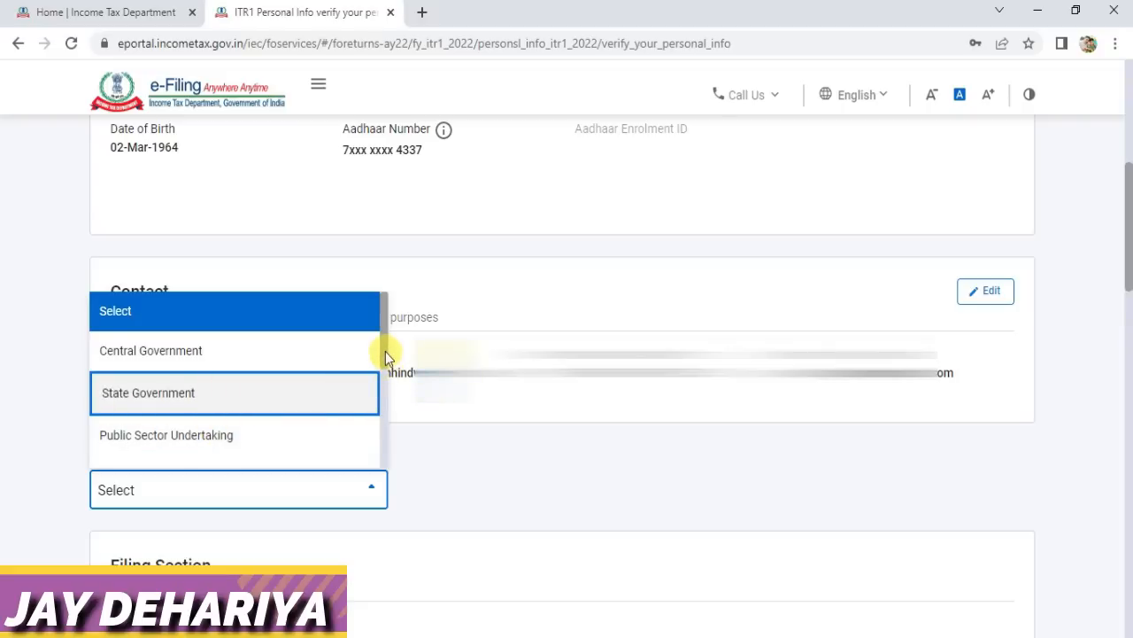
left_click(156, 401)
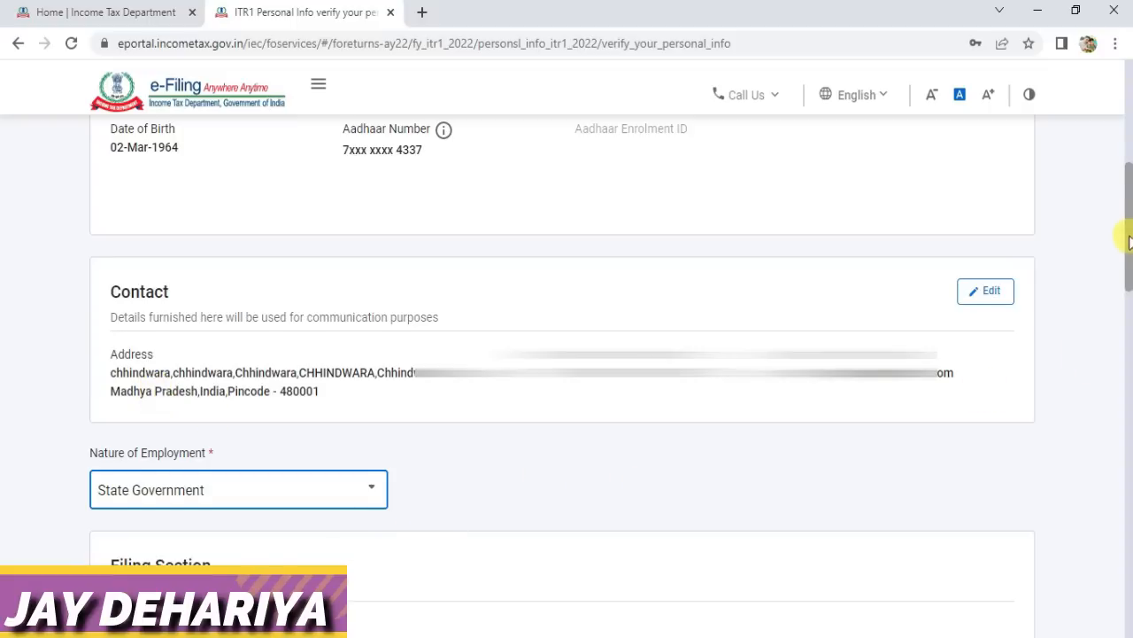
- Select 139(1), return filed on or before due date, under Filed u/s in the Filing Section
left_click_drag(1128, 239, 1128, 328)
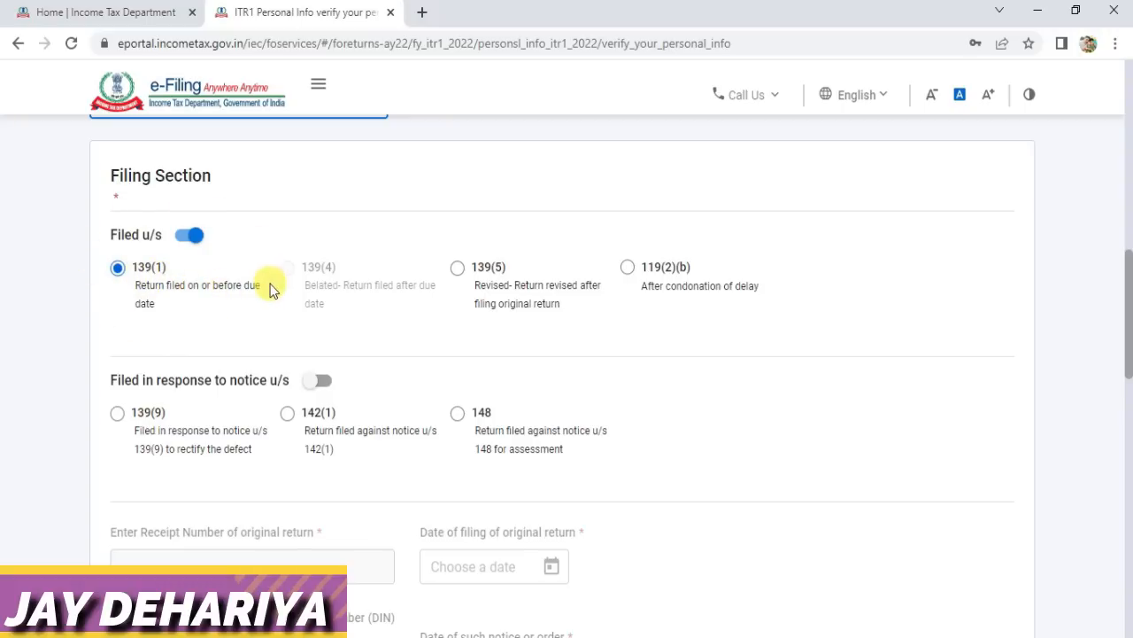
left_click(117, 271)
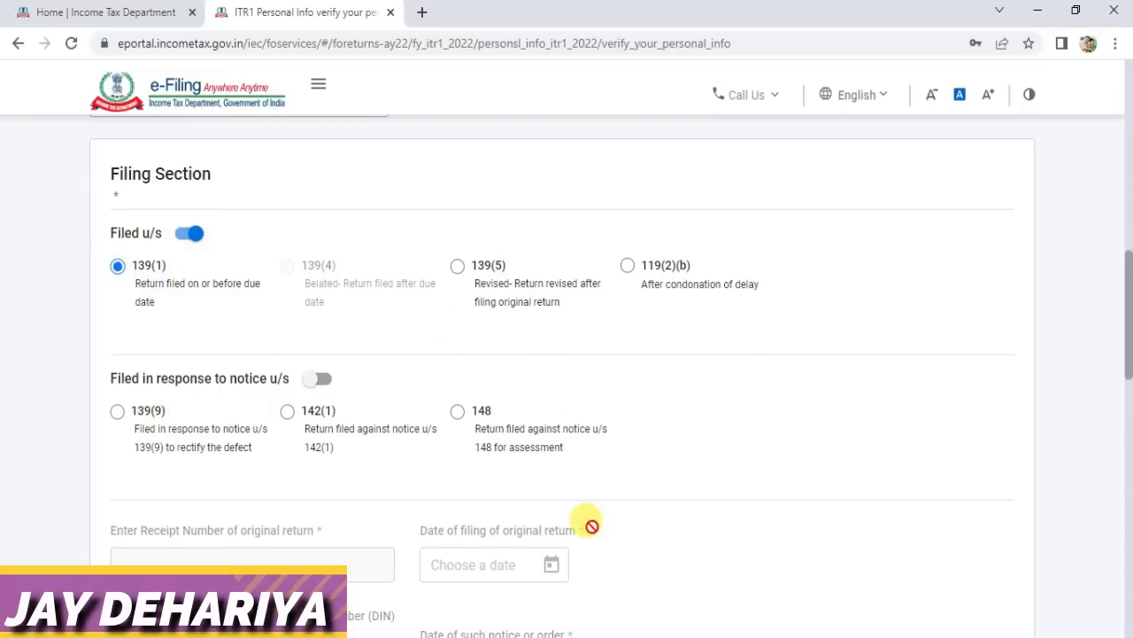
left_click_drag(1127, 336, 1127, 445)
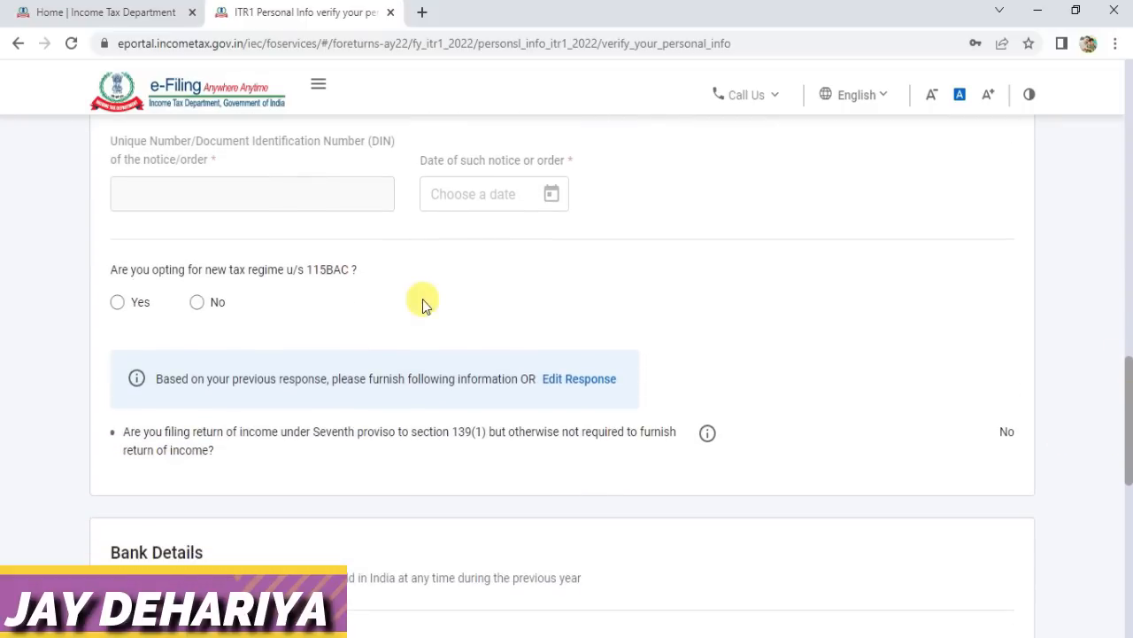
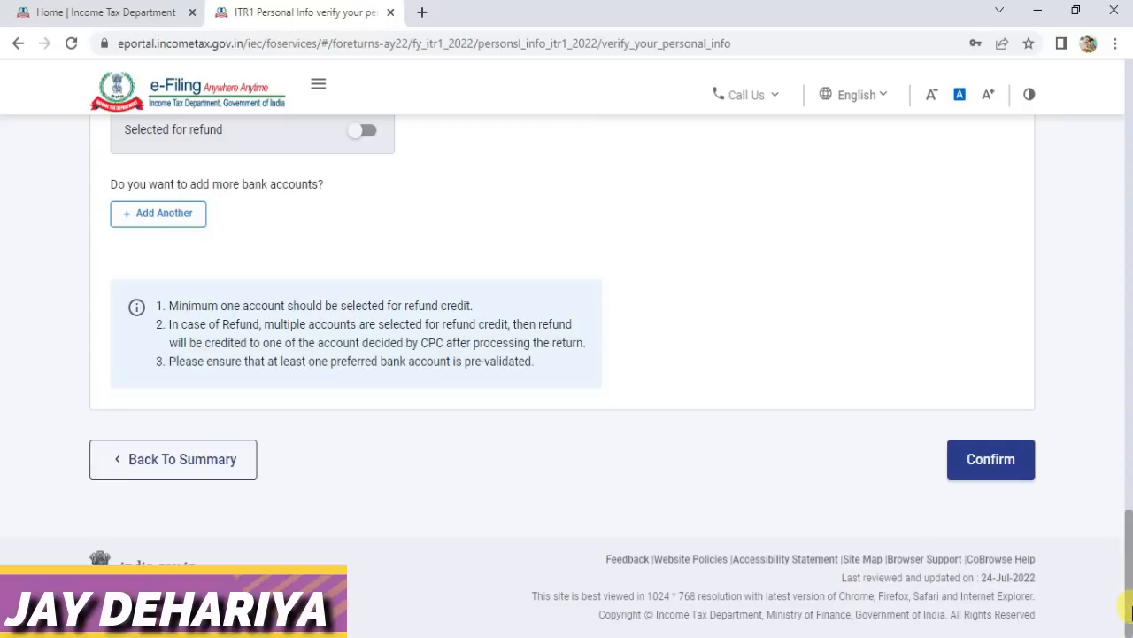
- Select the validated bank account for refund in Bank Details and confirm the Personal Information section
left_click(1025, 473)
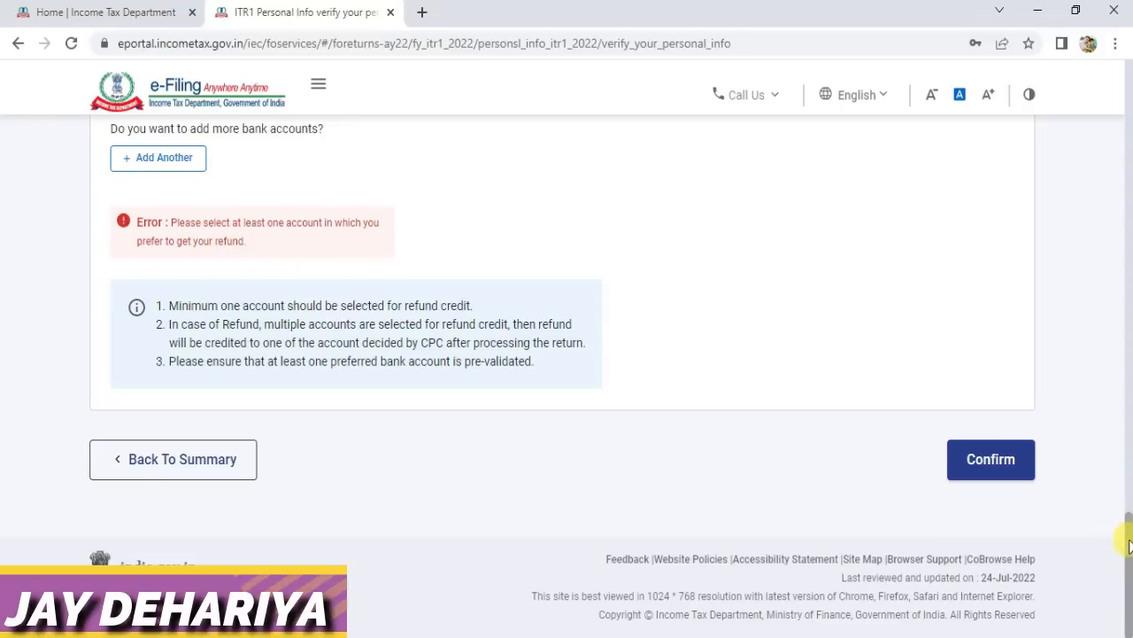
left_click_drag(1126, 519, 1125, 467)
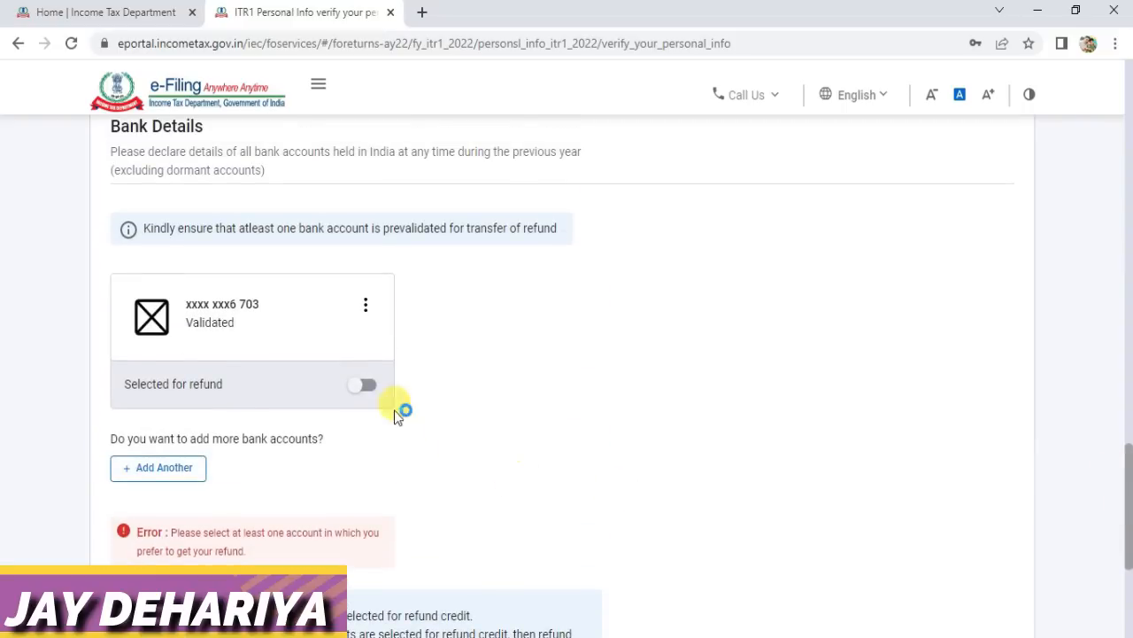
left_click(372, 388)
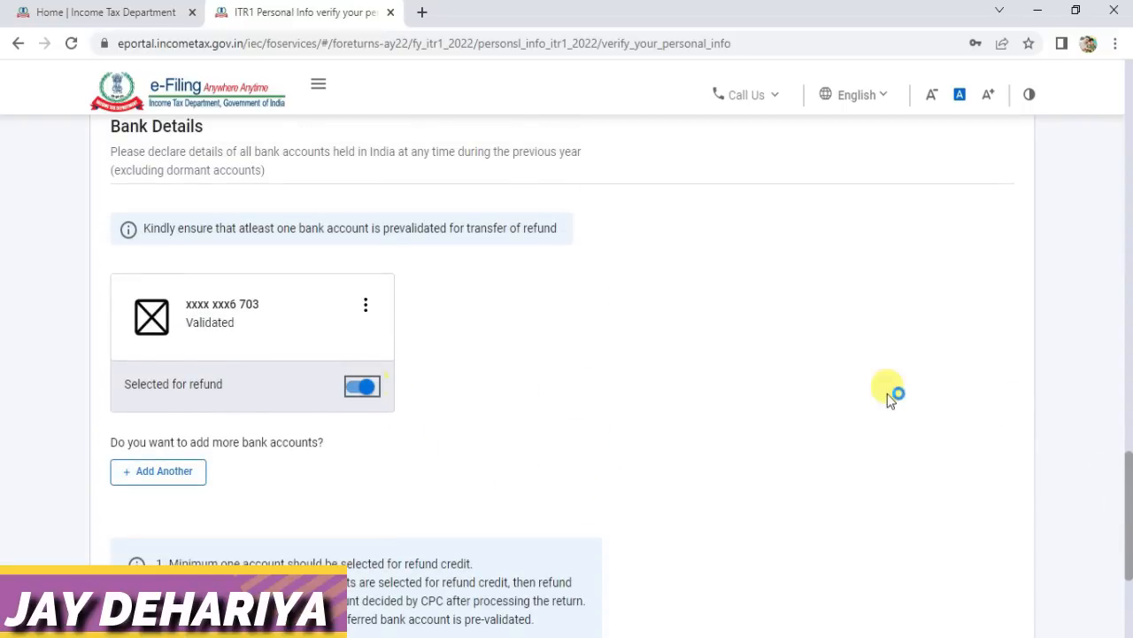
left_click_drag(1129, 481, 1129, 604)
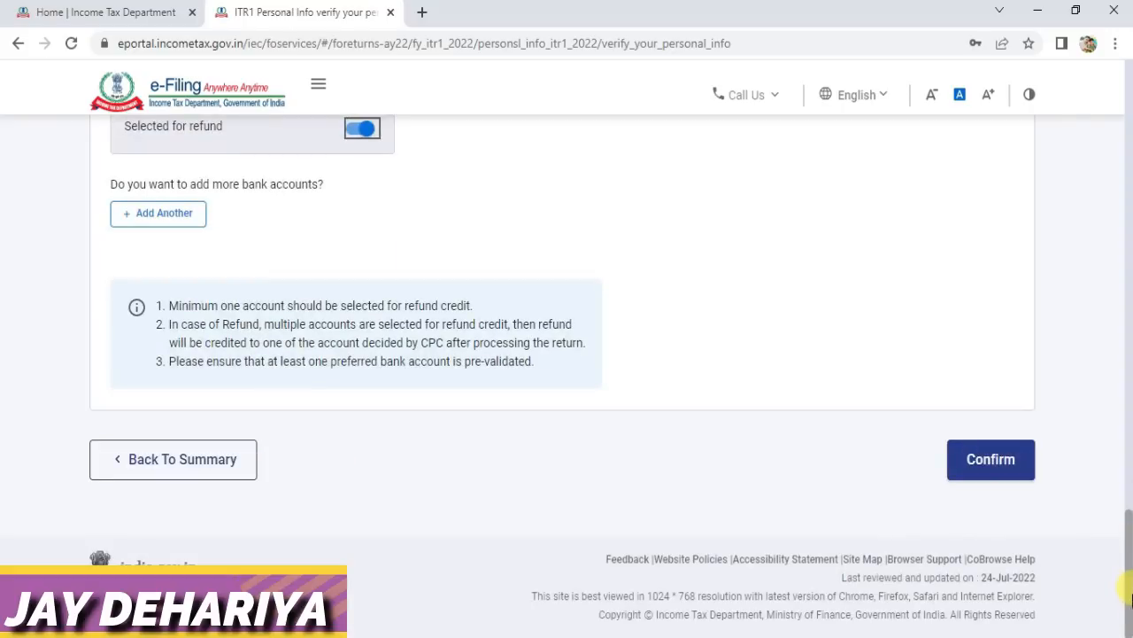
left_click(981, 472)
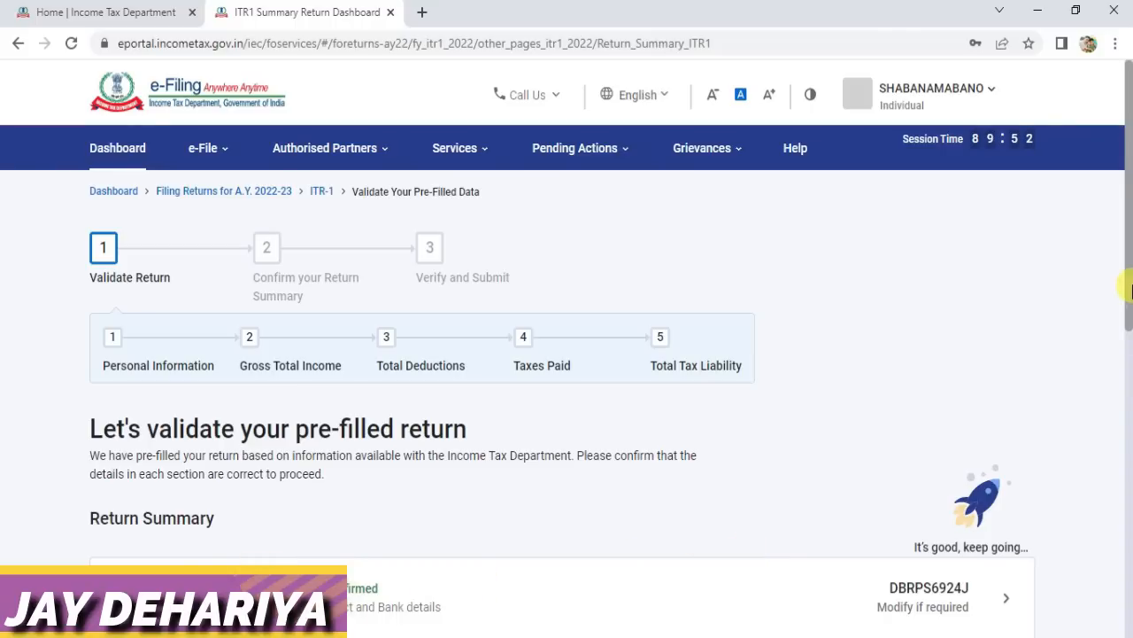
- Open the Gross Total Income section and answer No to the Section 10(14)(i) exemption for travel and uniform expenditure
left_click_drag(1130, 284, 1130, 422)
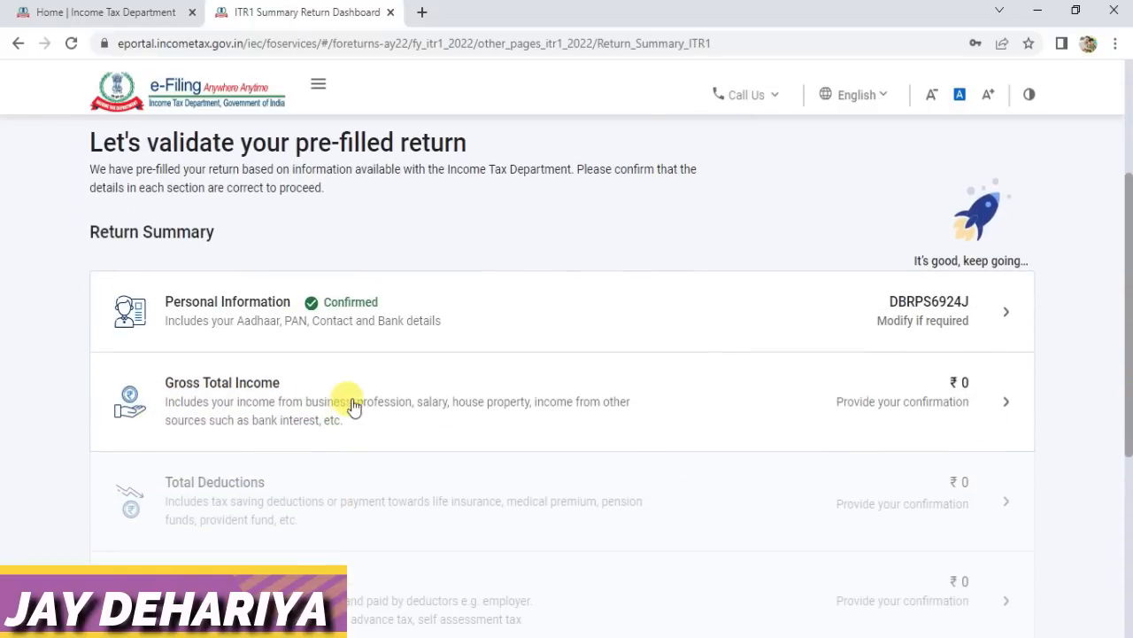
left_click(218, 393)
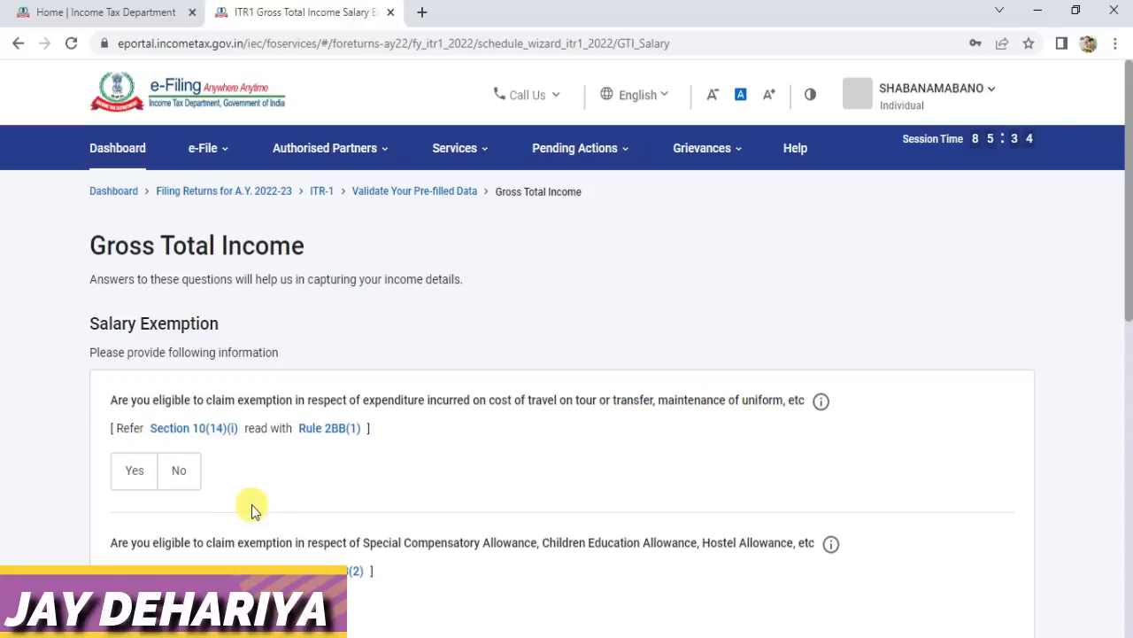
left_click(128, 477)
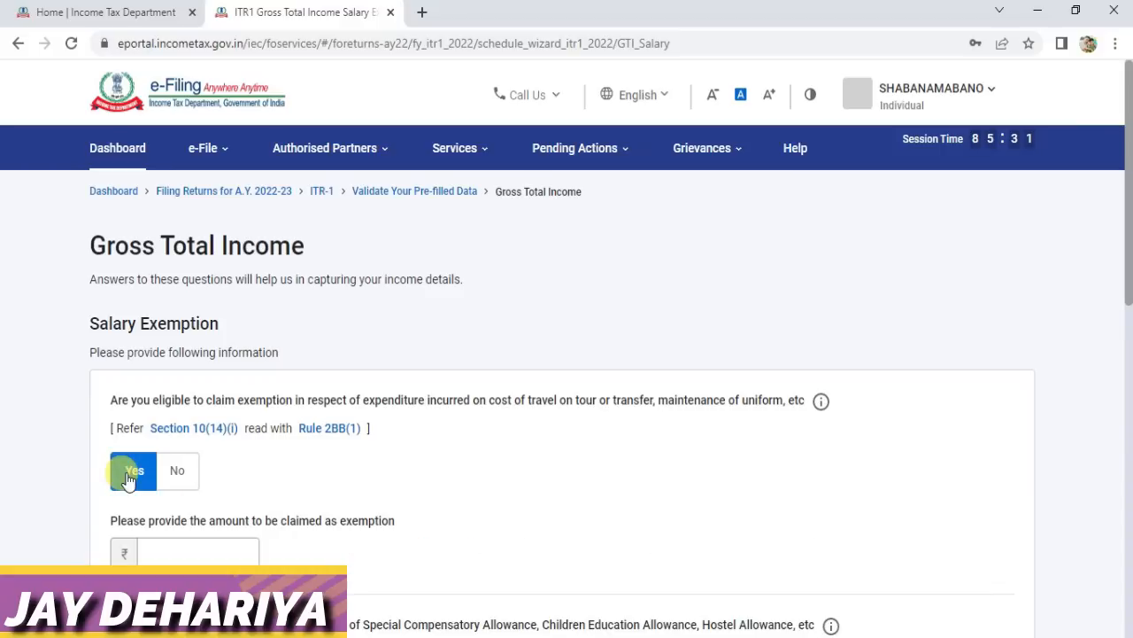
left_click(197, 552)
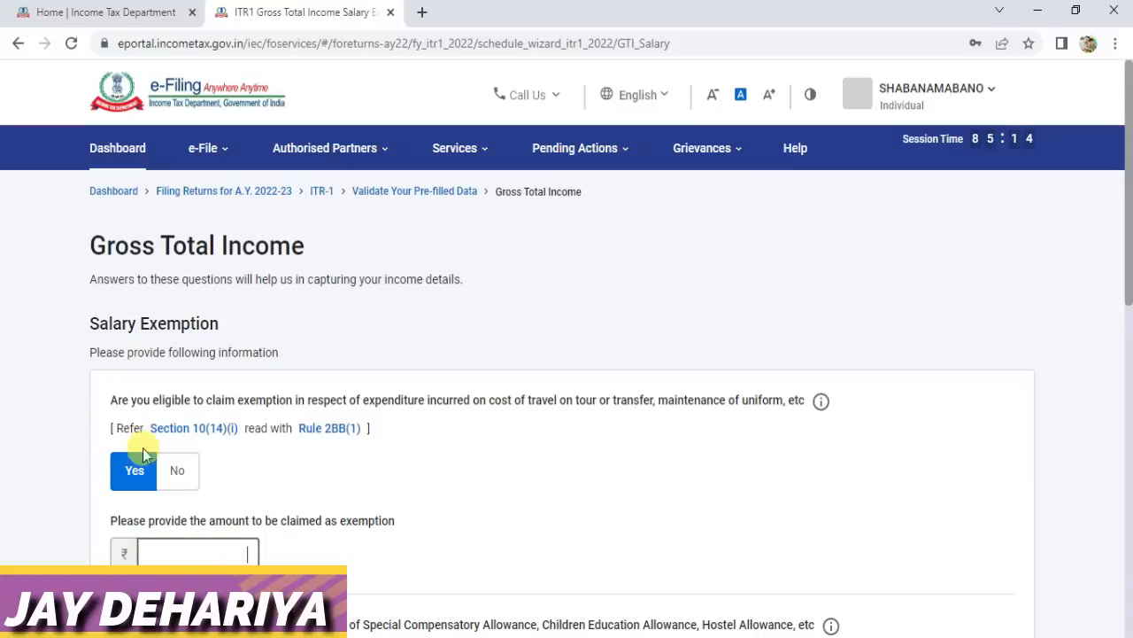
left_click(182, 471)
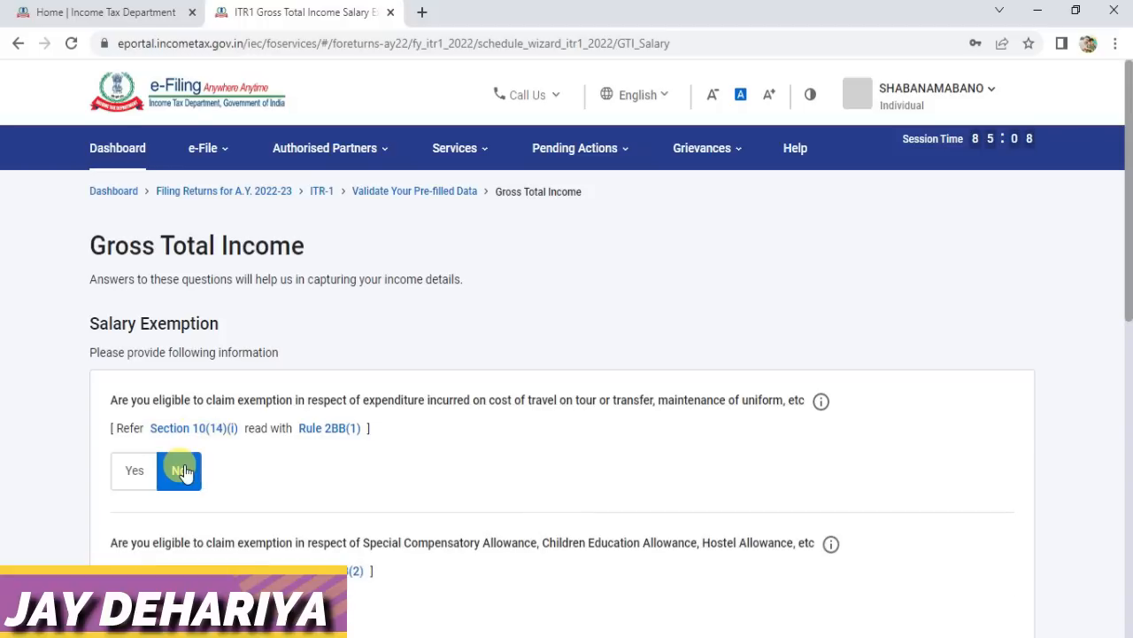
- Answer No to the Section 10(14)(ii) exemption for Special Compensatory, Children Education and Hostel Allowance
left_click_drag(1128, 290, 1129, 357)
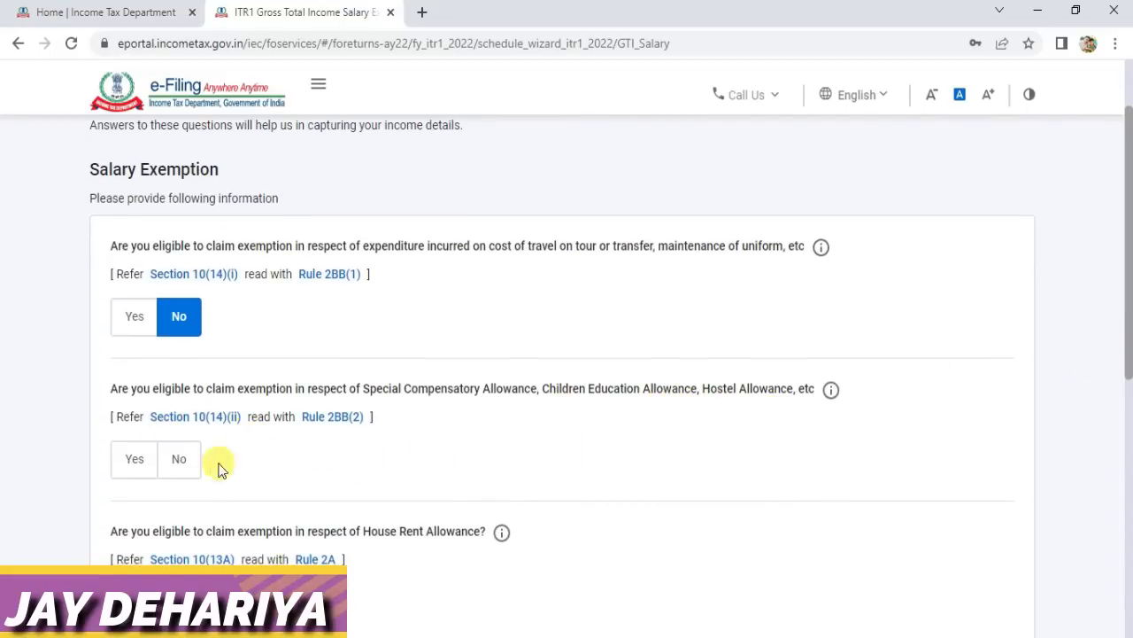
left_click(129, 465)
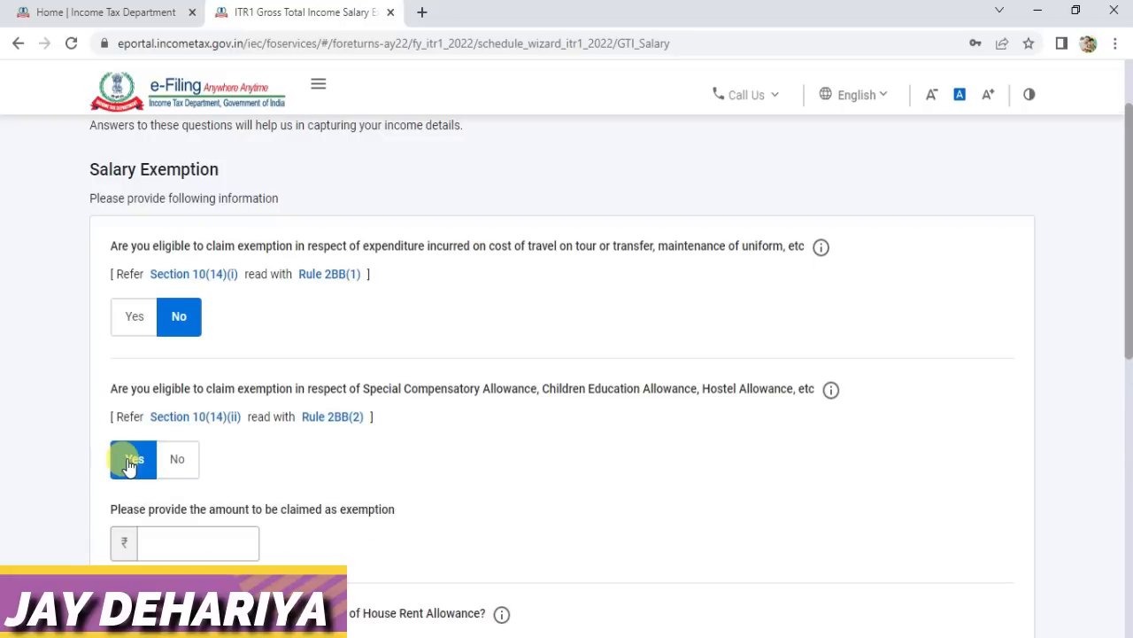
left_click(215, 541)
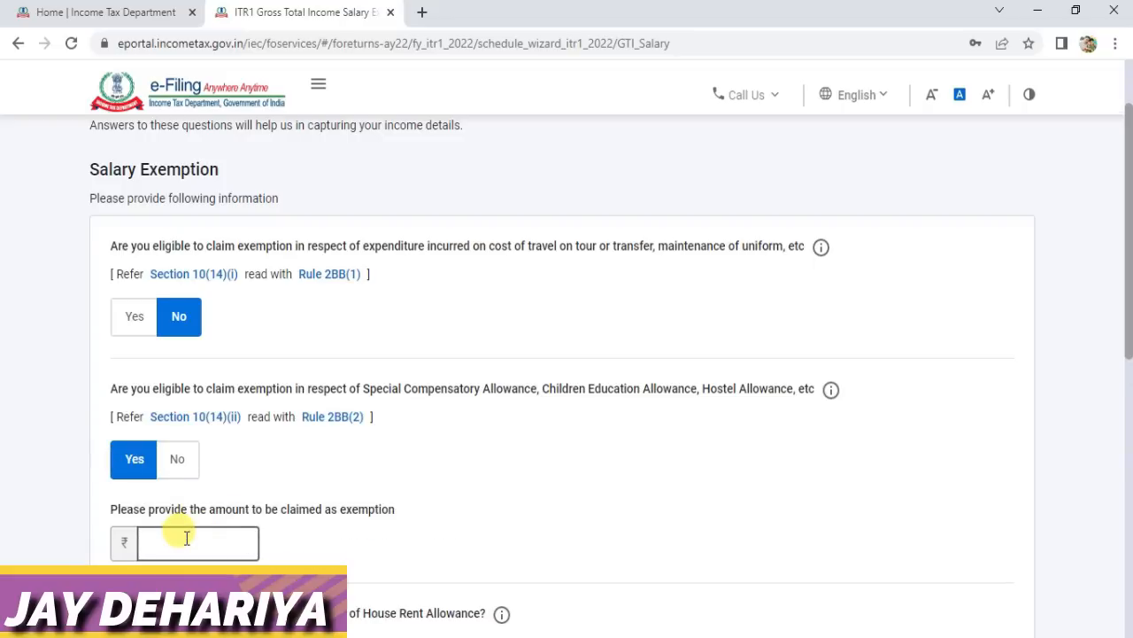
left_click(179, 463)
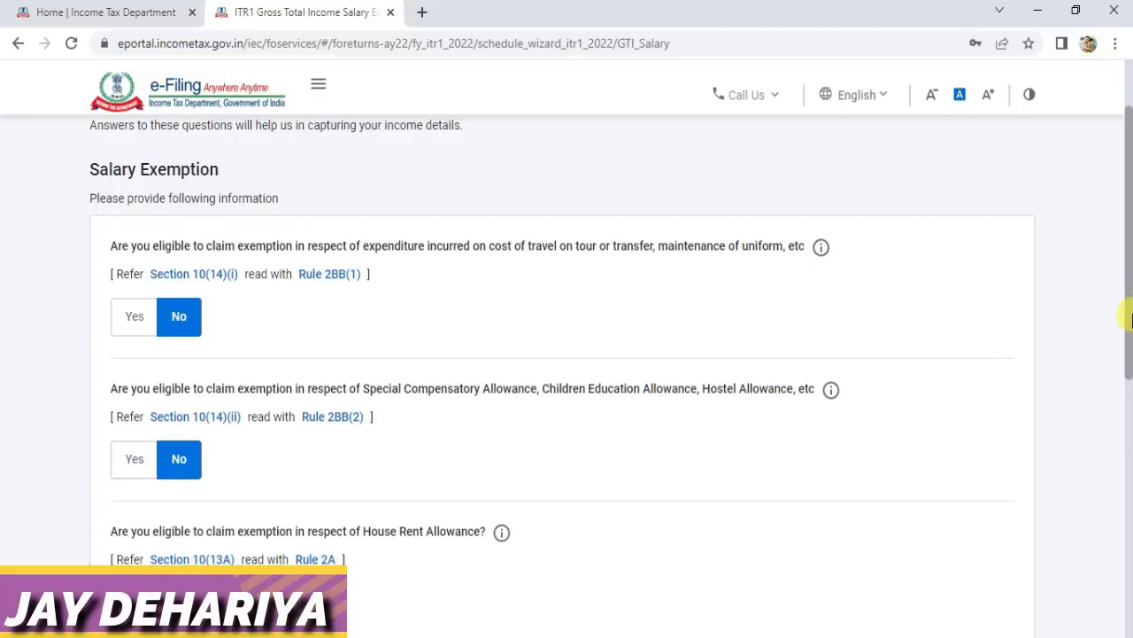
- Answer Yes to the House Rent Allowance exemption and set the amount claimed to 6,179
left_click_drag(1129, 284, 1130, 375)
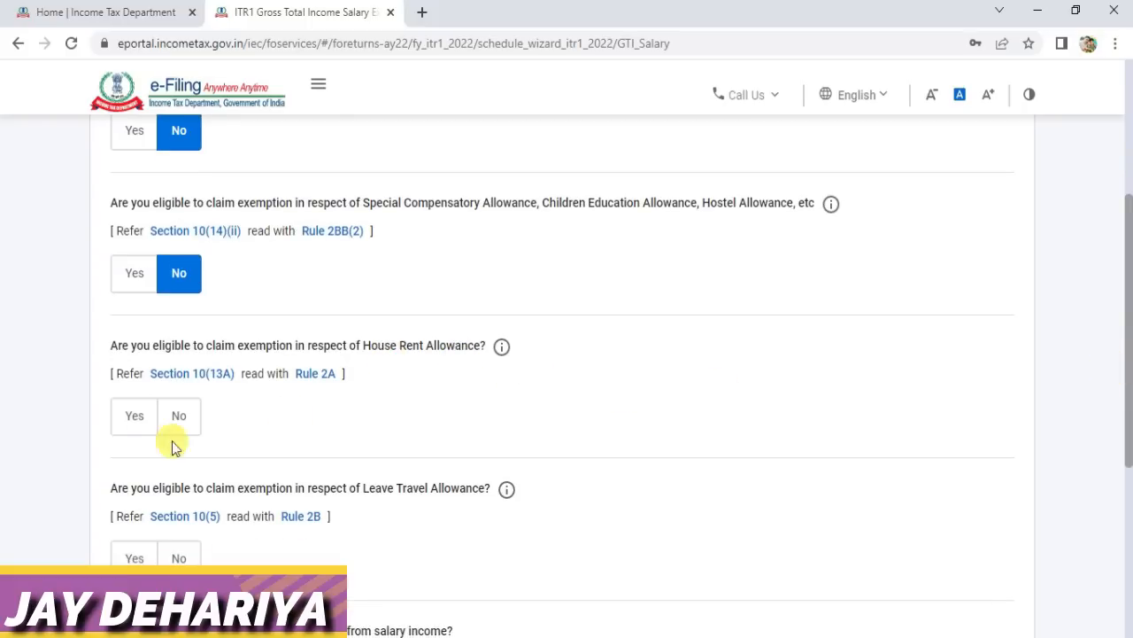
left_click(133, 422)
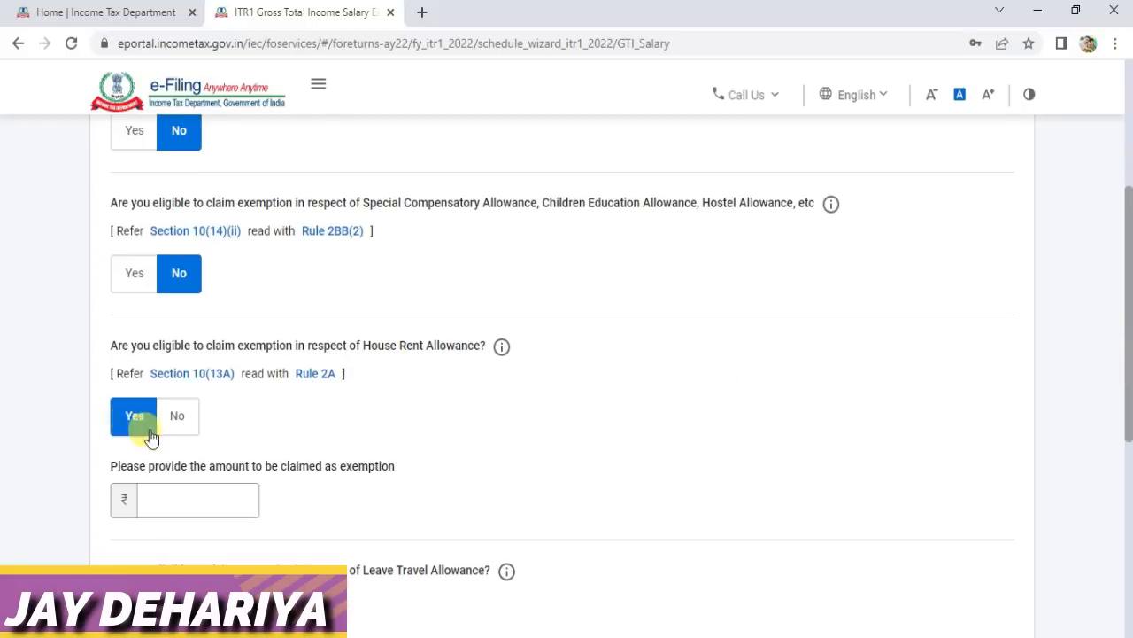
left_click(173, 497)
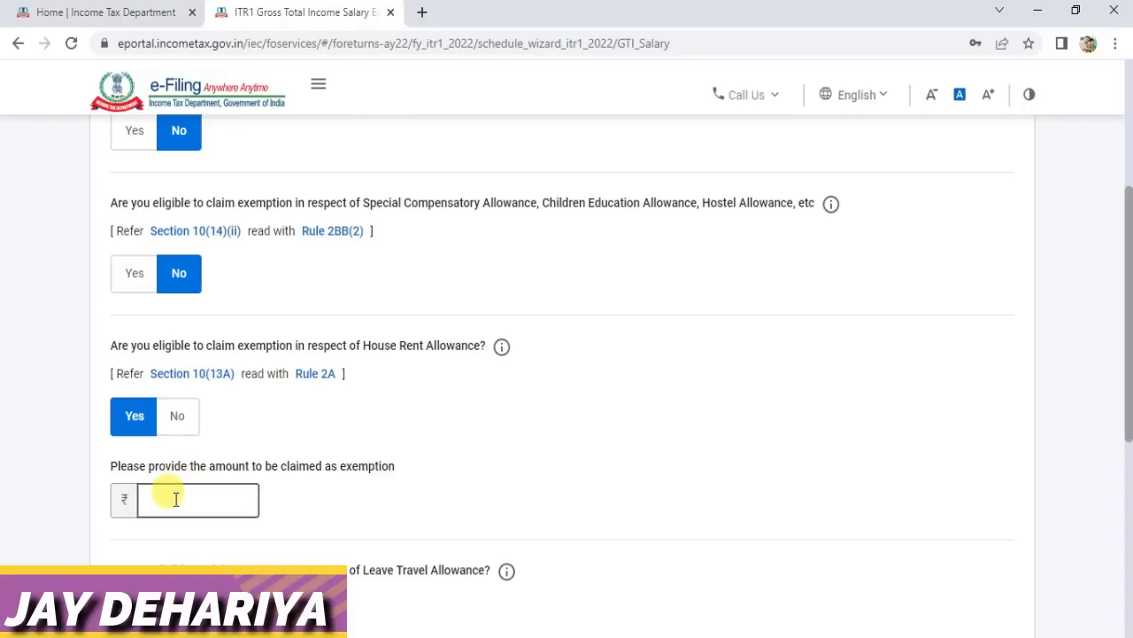
type("6179")
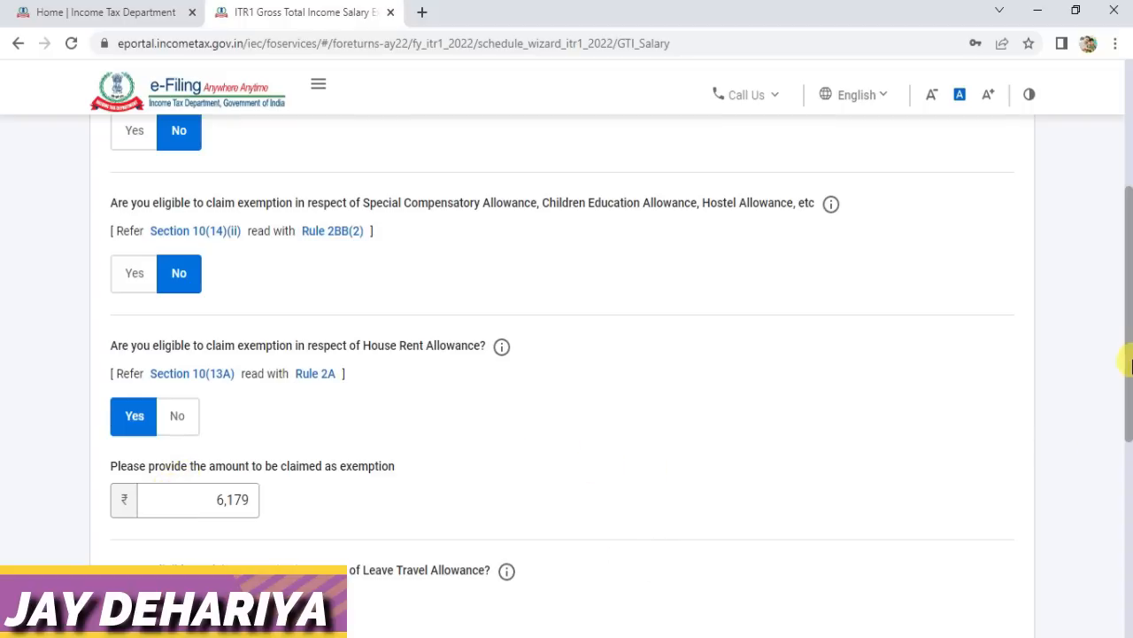
- Answer No to any other exemption from salary income and continue to the income source details
left_click_drag(1129, 365, 1129, 443)
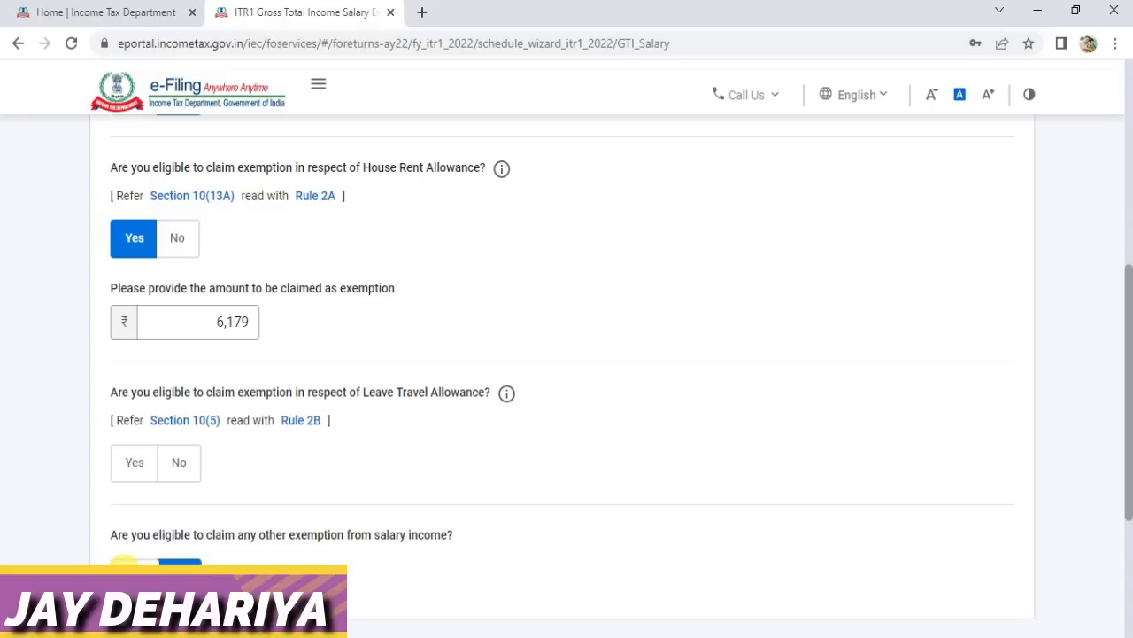
left_click(128, 564)
left_click(181, 565)
left_click_drag(1129, 324, 1128, 399)
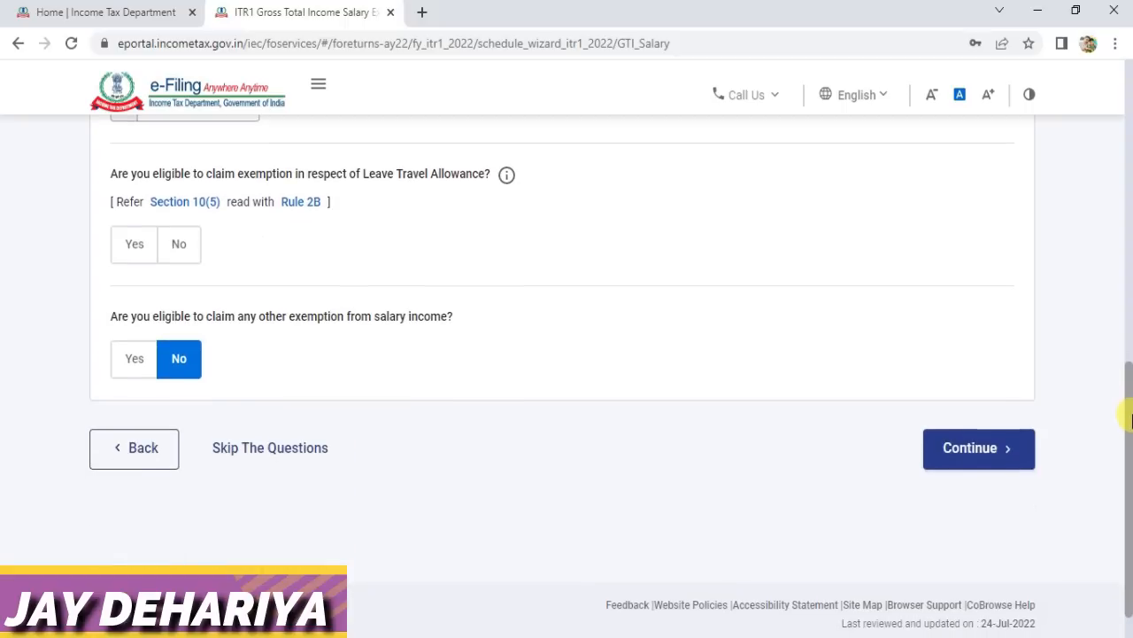
left_click(965, 450)
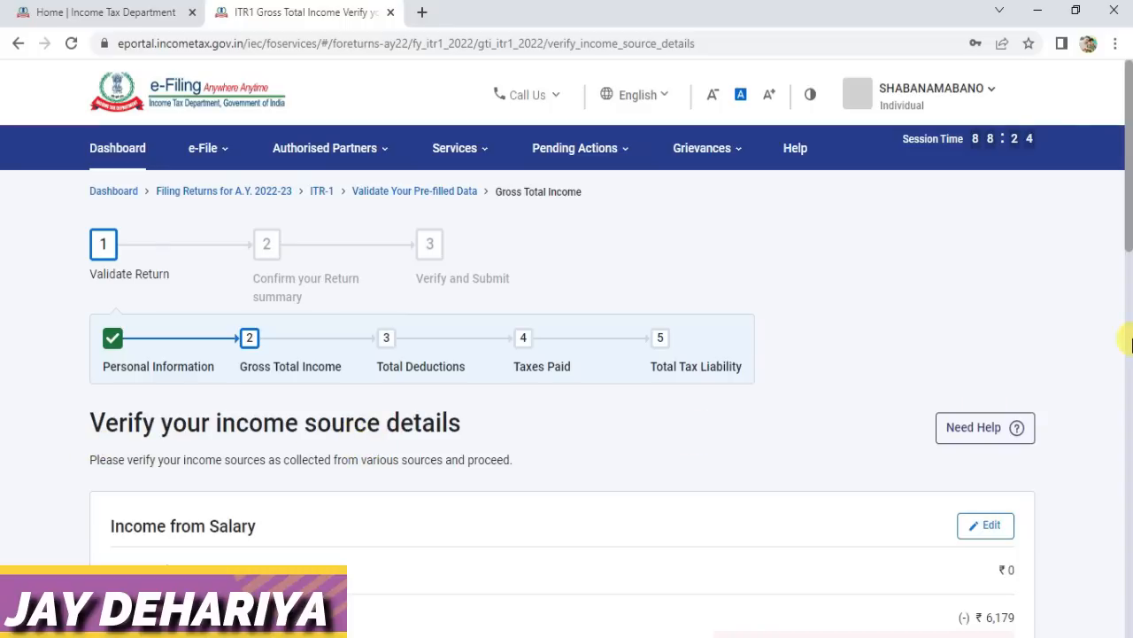
- Edit Income from Salary, setting Salary as per section 17(1) to 6,51,577, and save it
left_click_drag(1129, 232, 1129, 317)
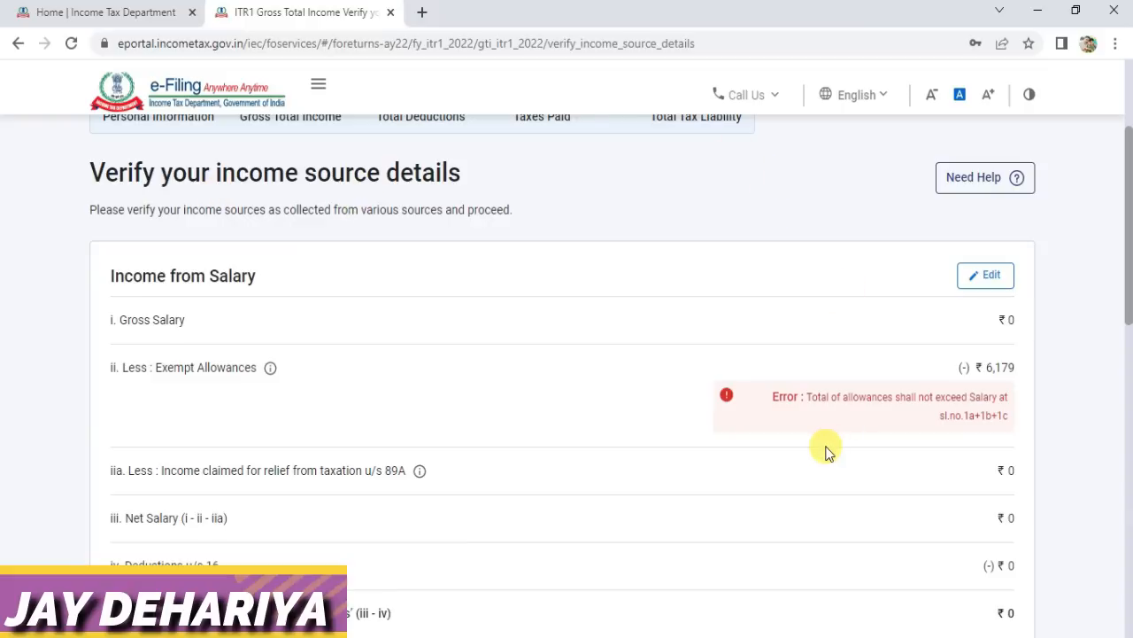
left_click(986, 279)
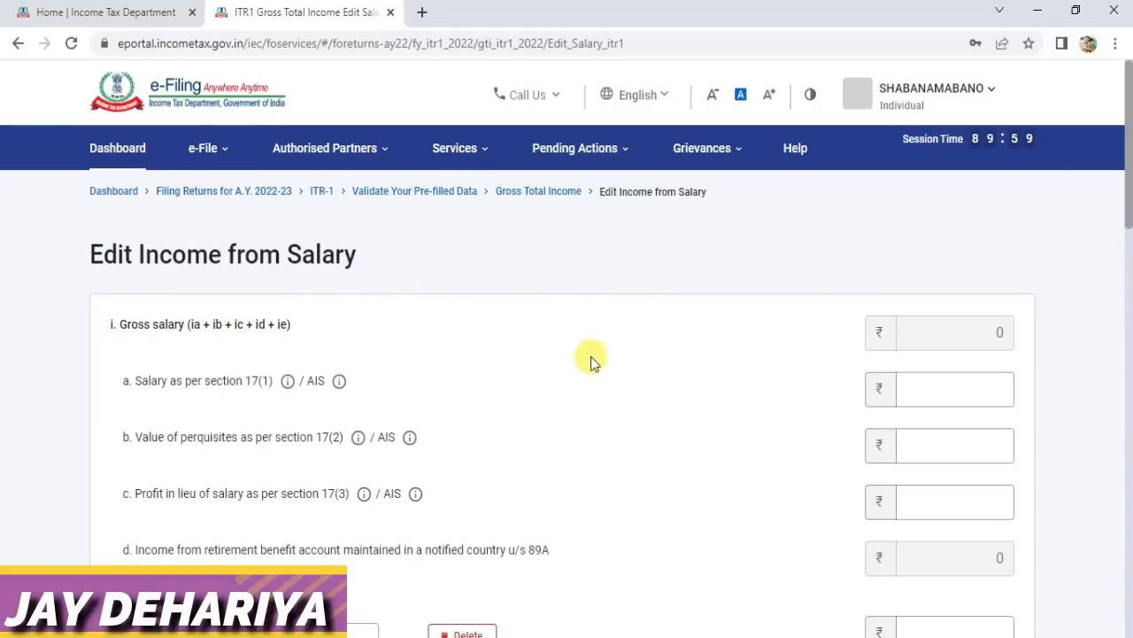
left_click(1003, 398)
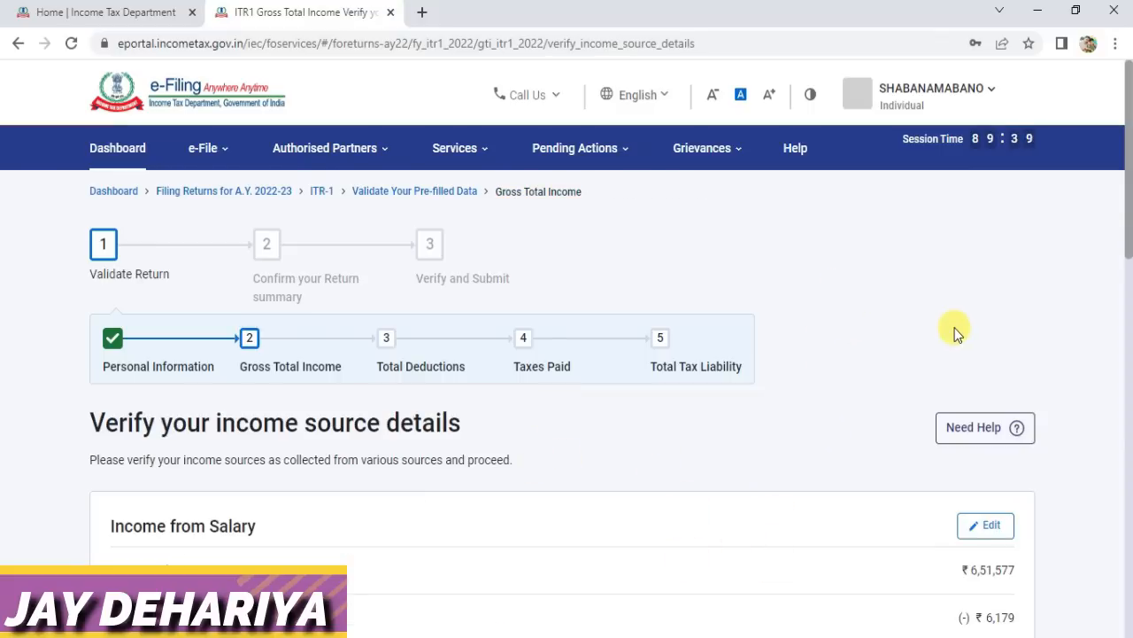
left_click_drag(1131, 195, 1131, 312)
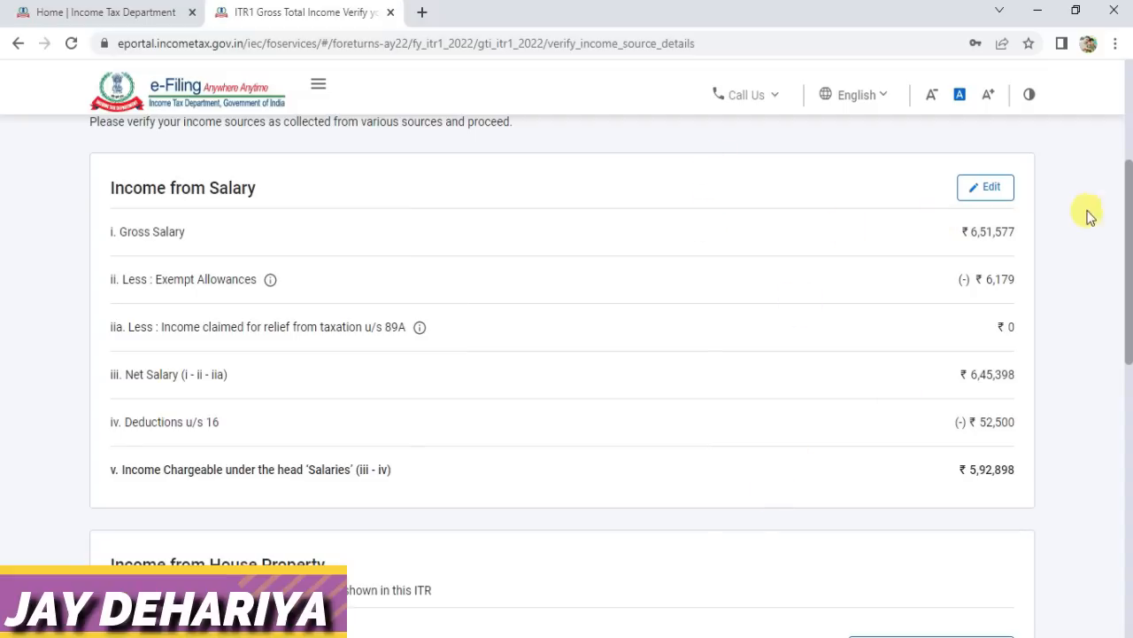
left_click_drag(1128, 233, 1129, 357)
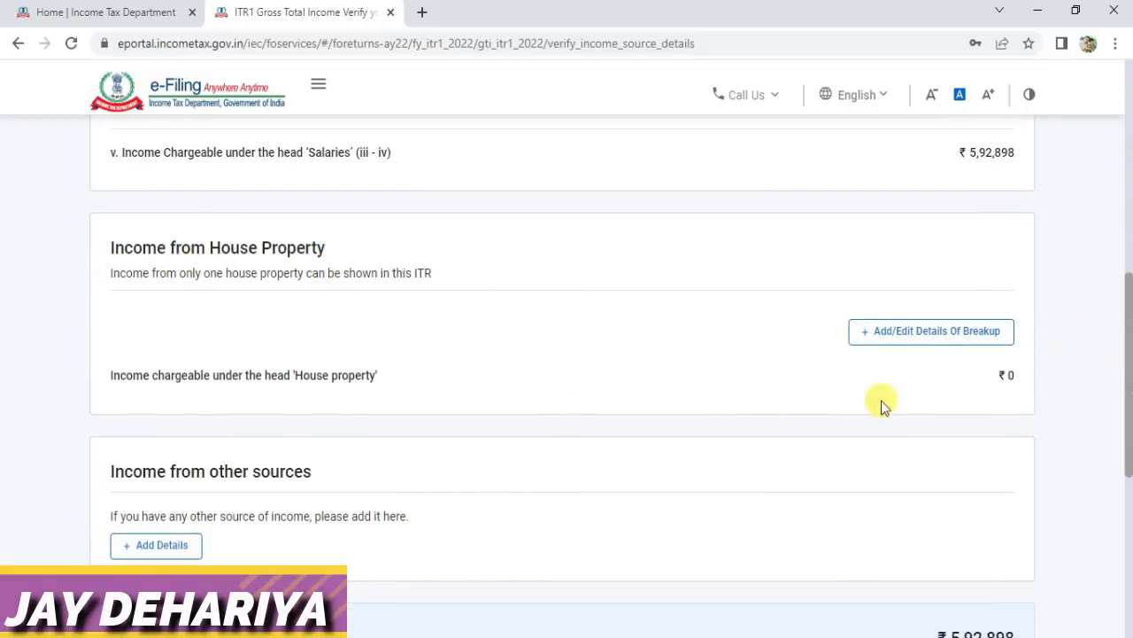
left_click(926, 342)
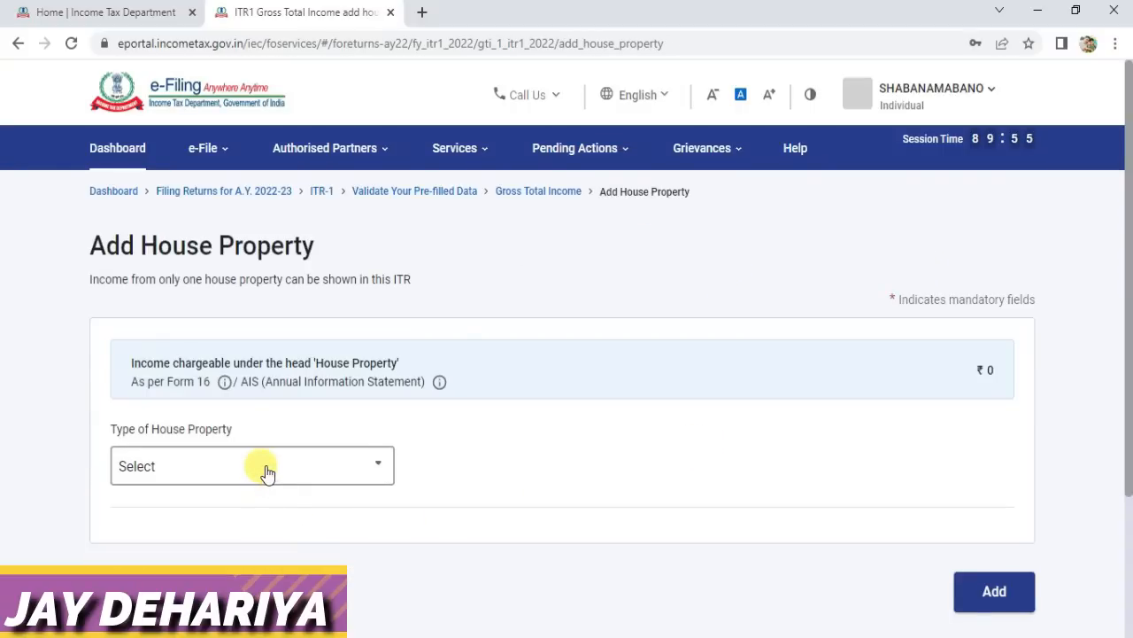
left_click(267, 474)
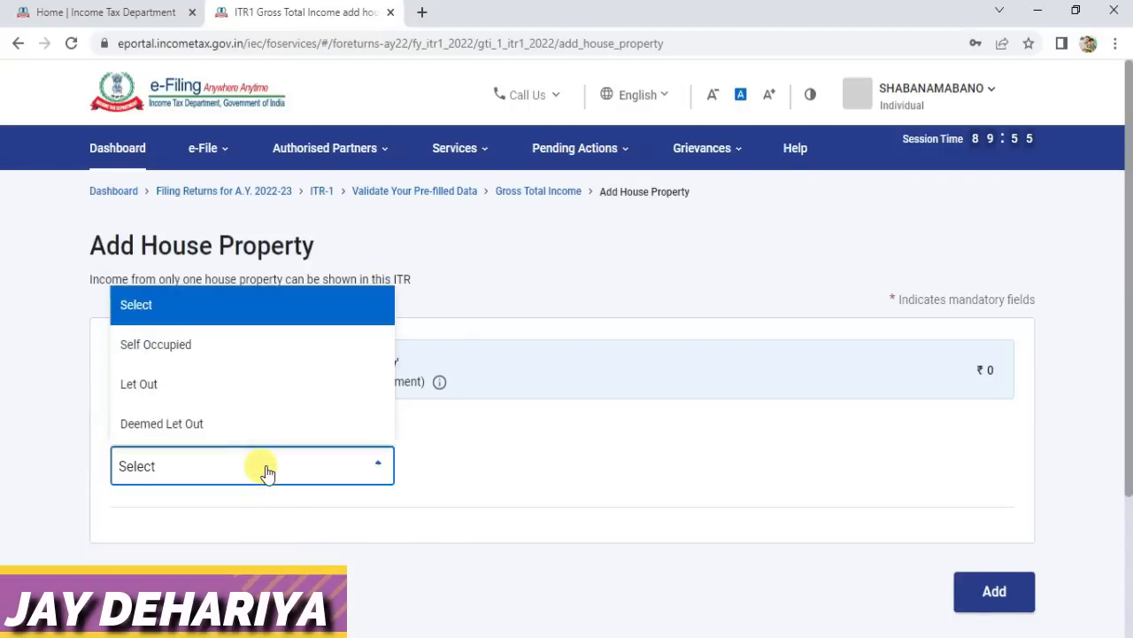
left_click(264, 350)
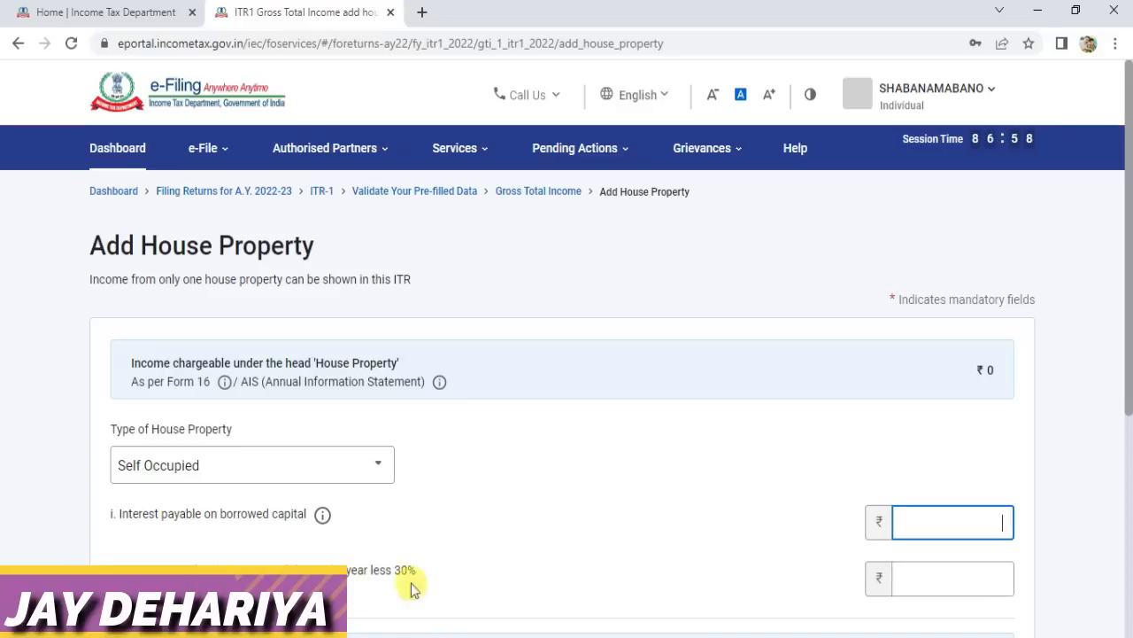
left_click(917, 578)
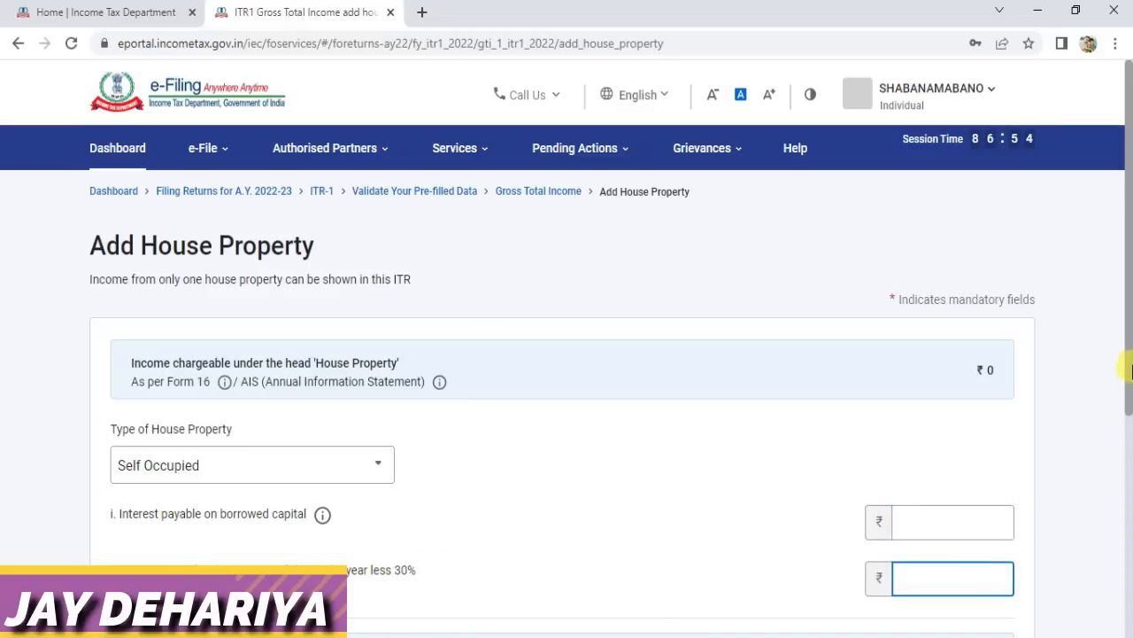
left_click_drag(1130, 368, 1128, 531)
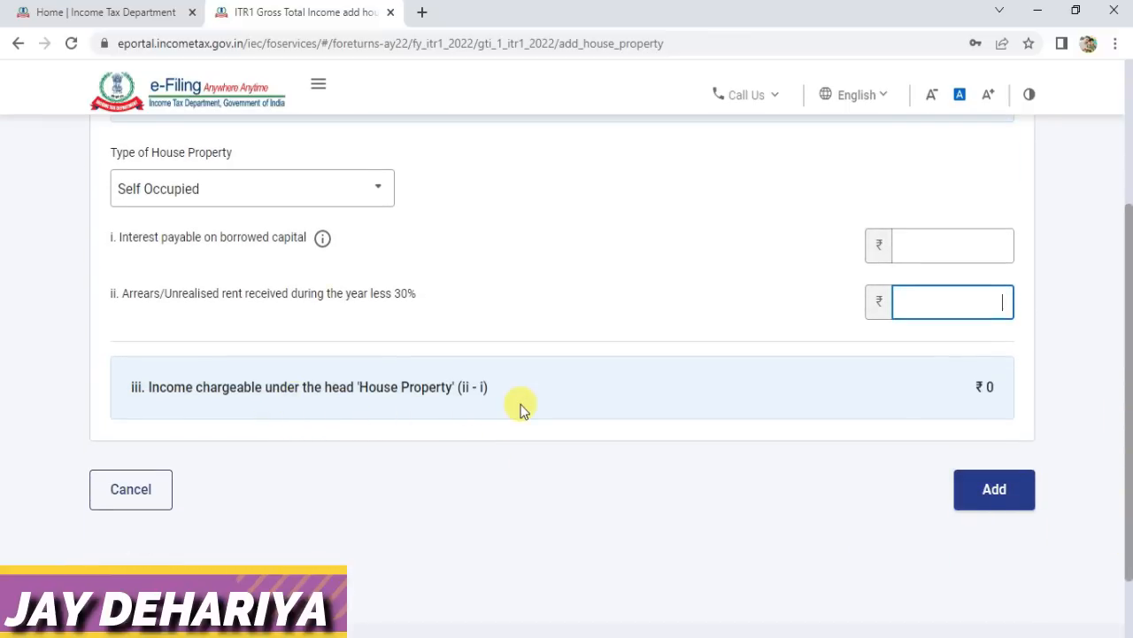
left_click(132, 489)
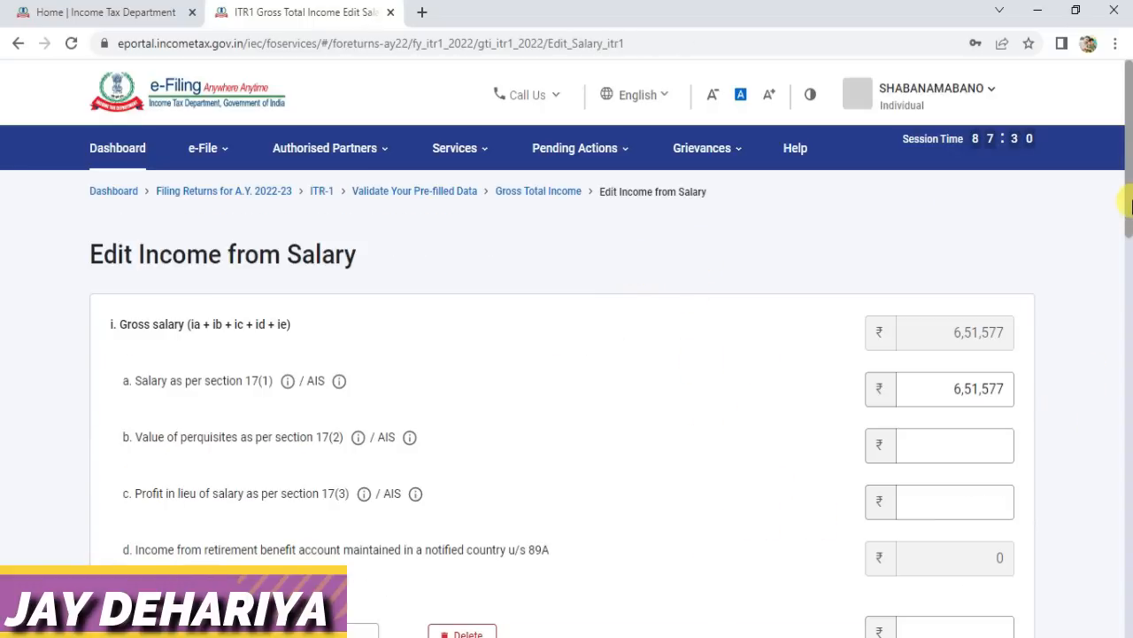
- Set professional tax u/s 16(iii) to 2,500 and entertainment allowance u/s 16(ii) to 0, and save the salary income
left_click_drag(1130, 197, 1129, 592)
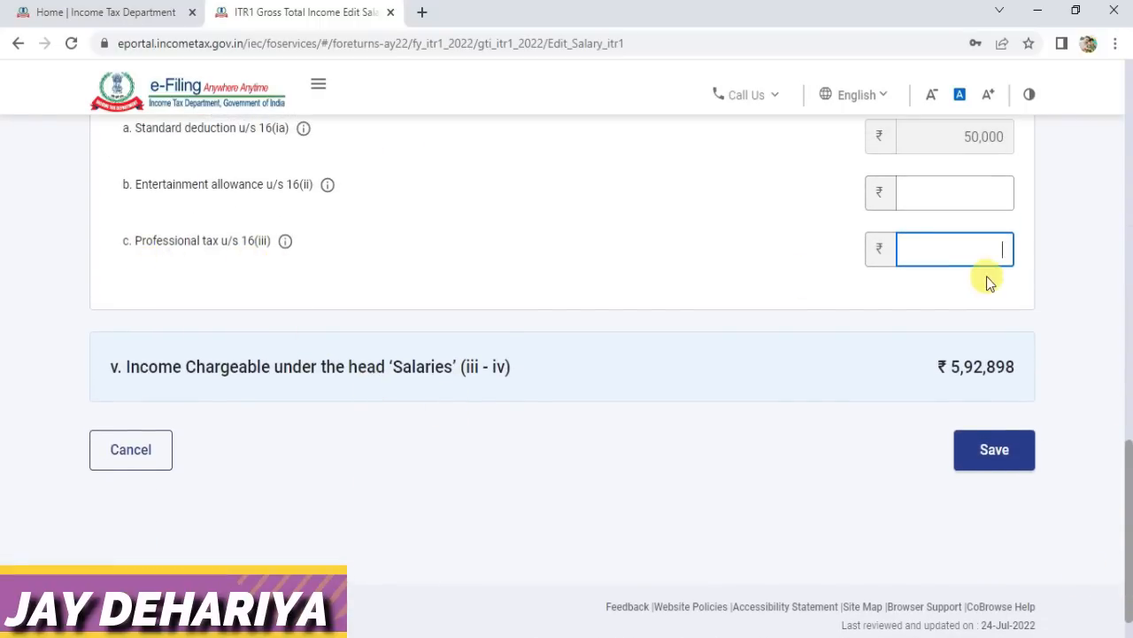
type("2500")
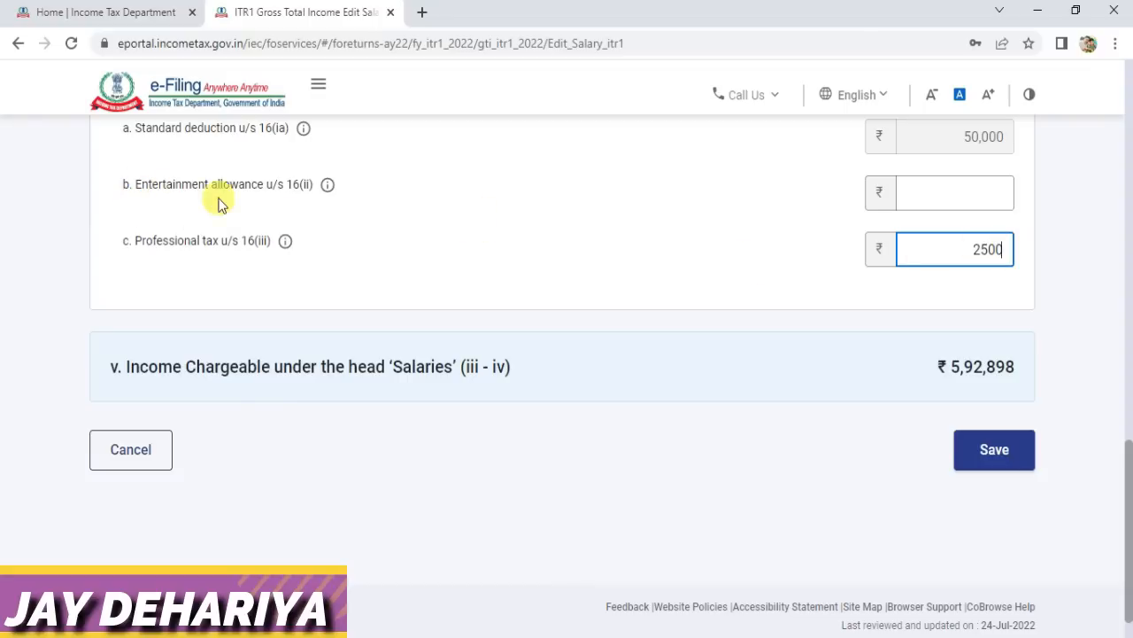
left_click(958, 193)
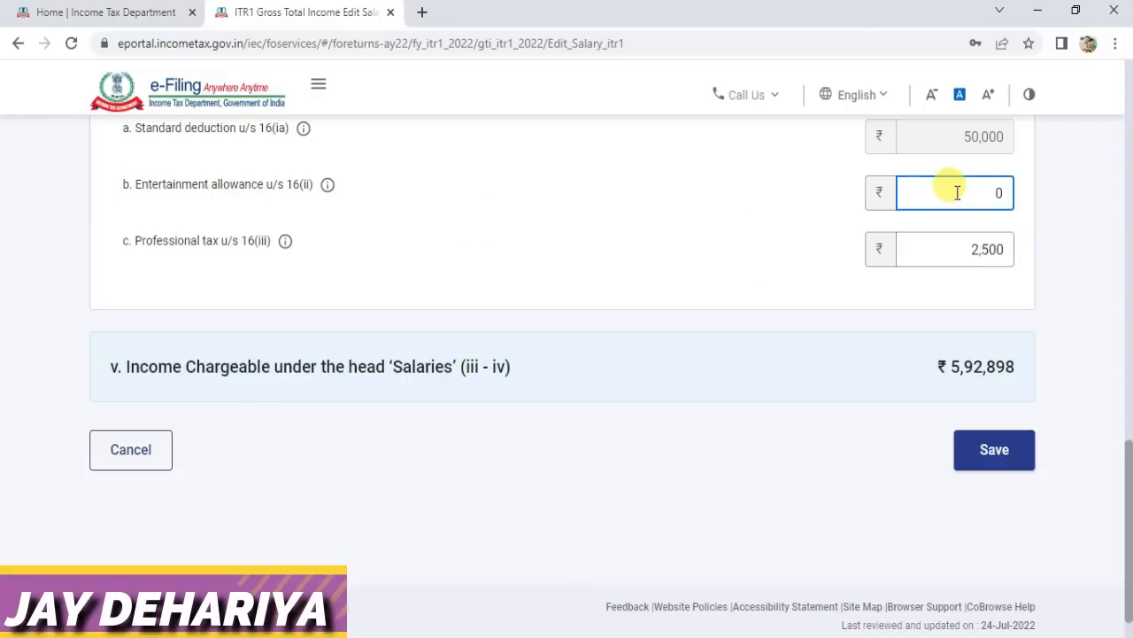
left_click(1012, 458)
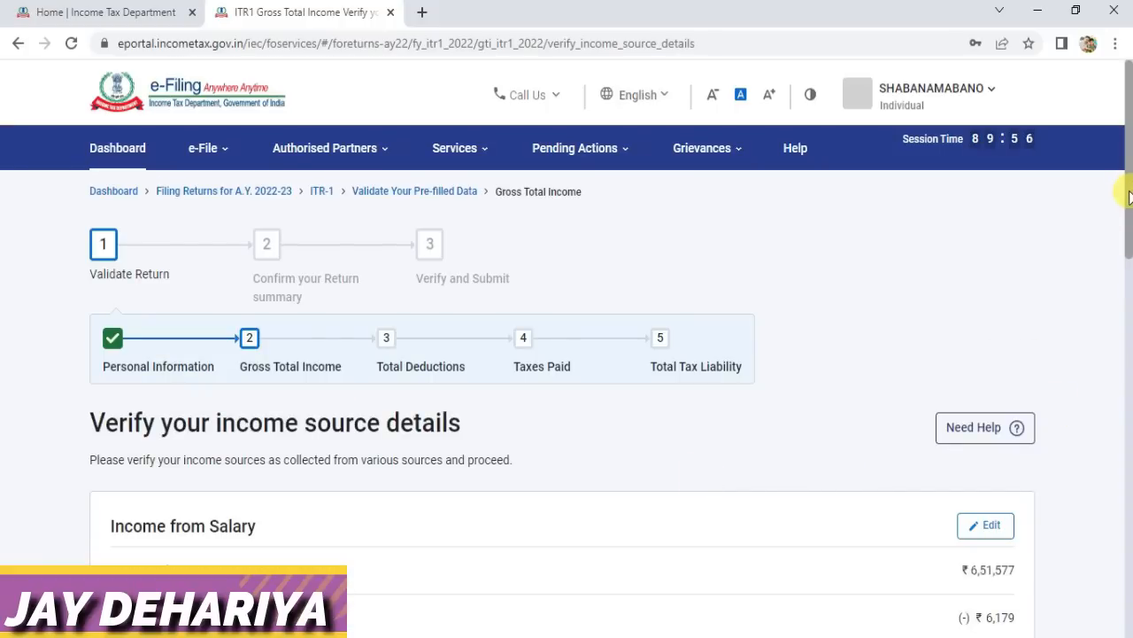
- Review the income source details and confirm the Gross Total Income section
scroll(1121, 265, "down", 4)
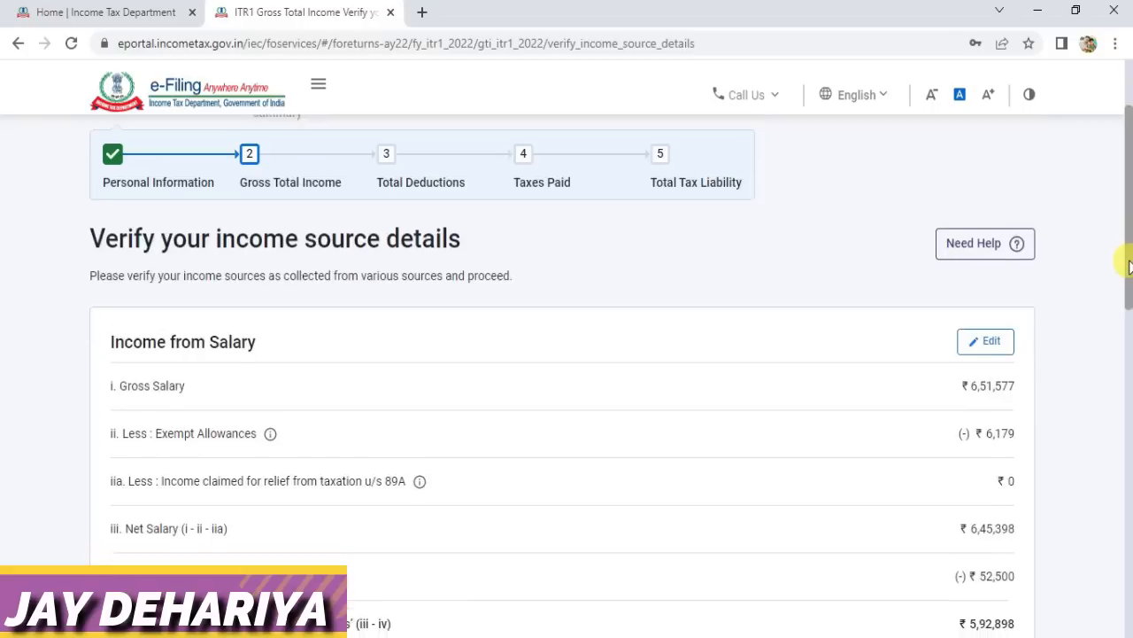
scroll(1018, 354, "up", 4)
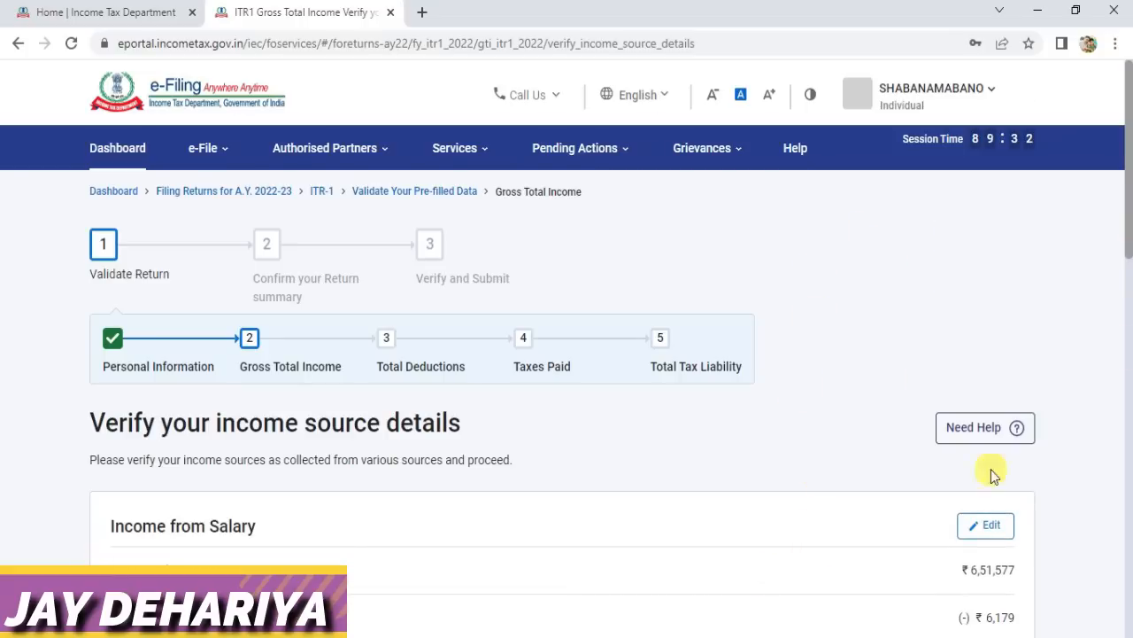
left_click_drag(1127, 203, 1124, 593)
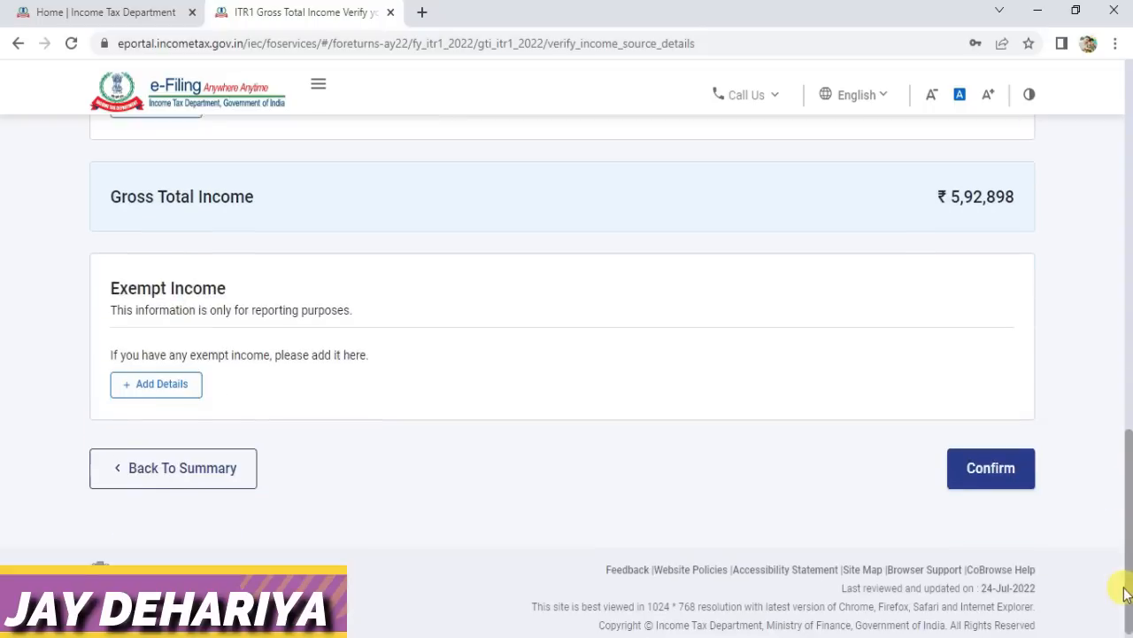
left_click(1002, 468)
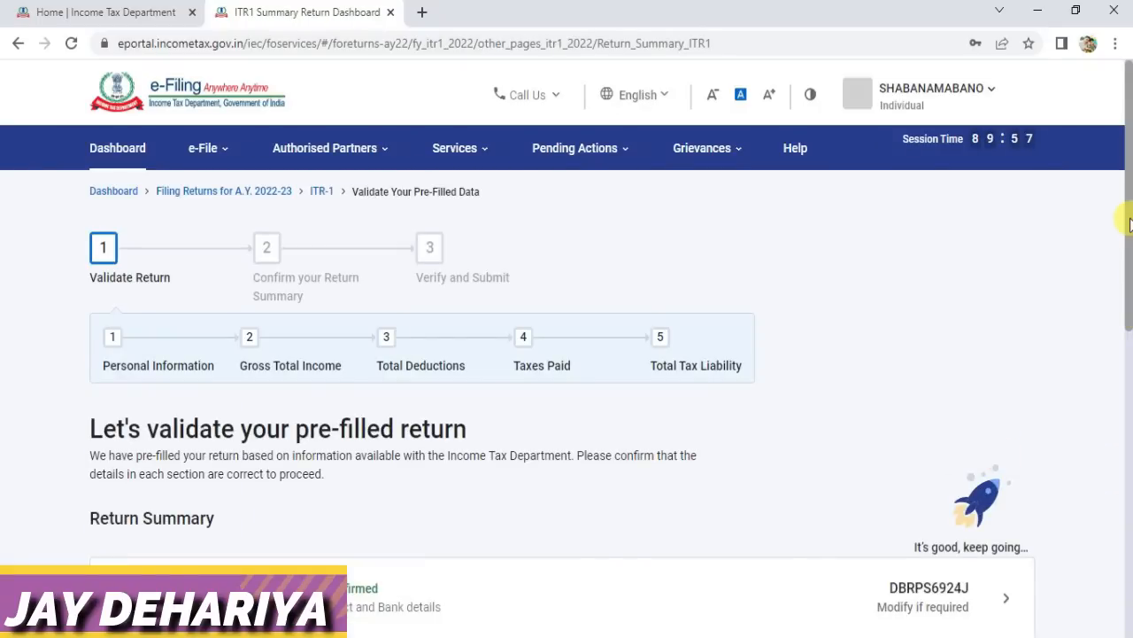
- Open the Total Deductions section and answer No to the deduction for donation paid
left_click_drag(1130, 224, 1130, 403)
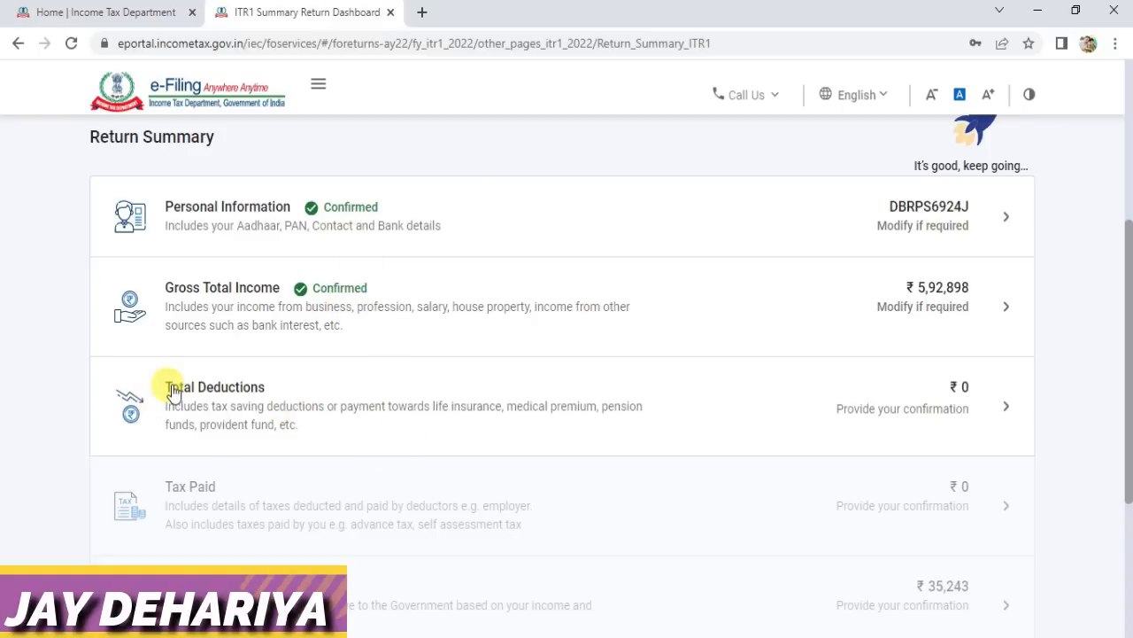
left_click(228, 391)
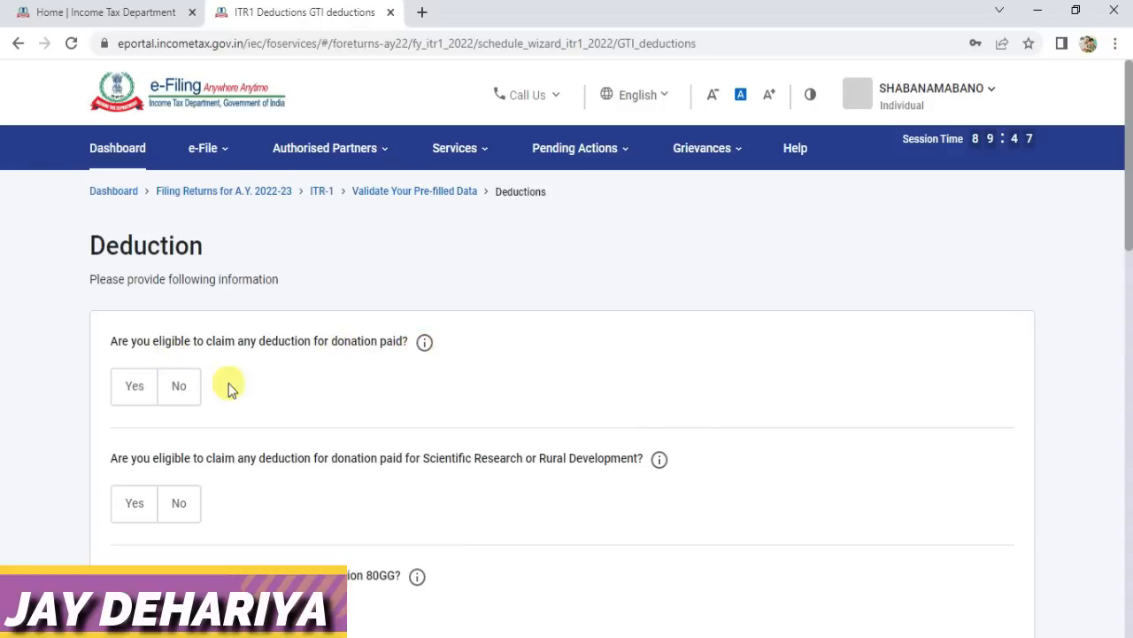
left_click(135, 393)
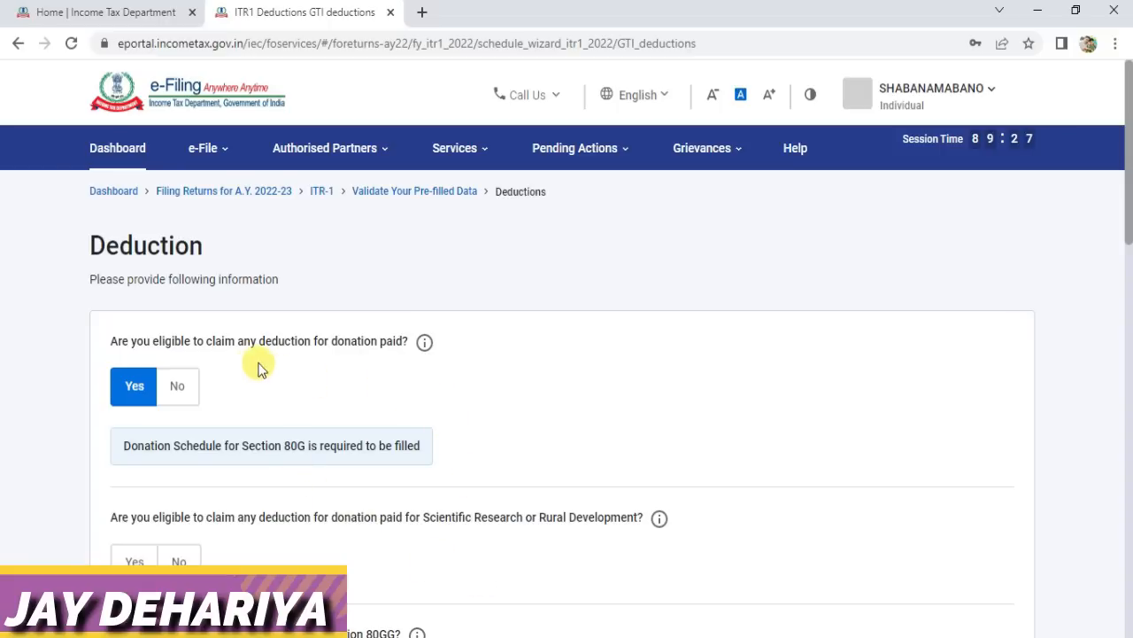
left_click(179, 387)
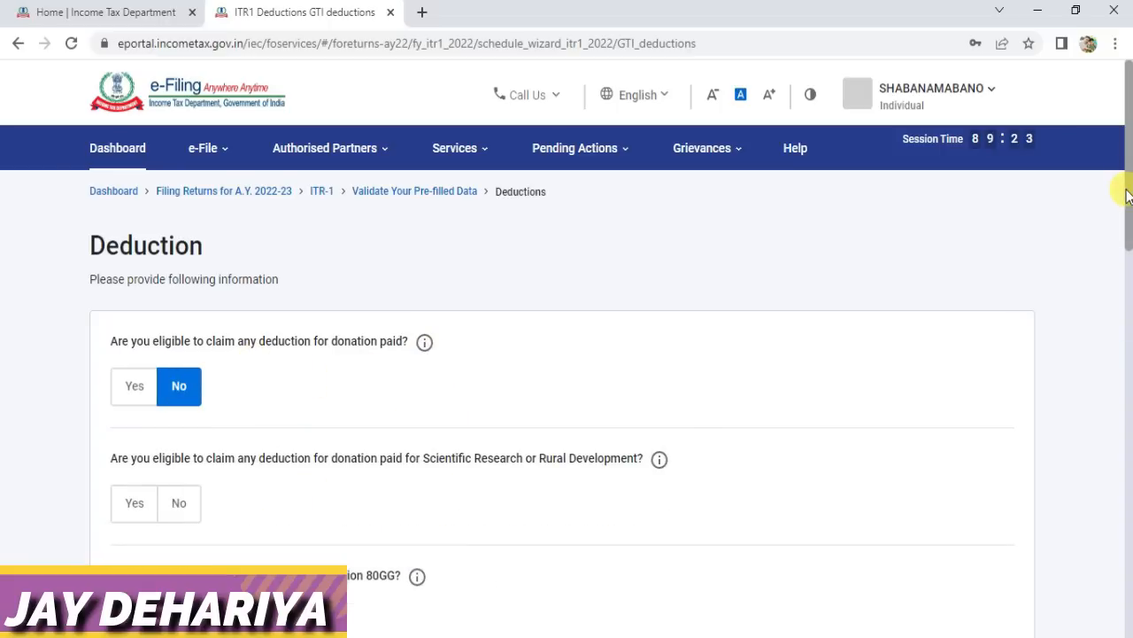
- Claim a Section 80C deduction of 63,930 and answer Yes to the Section 80CCD(2) employer pension contribution
left_click_drag(1128, 197, 1121, 241)
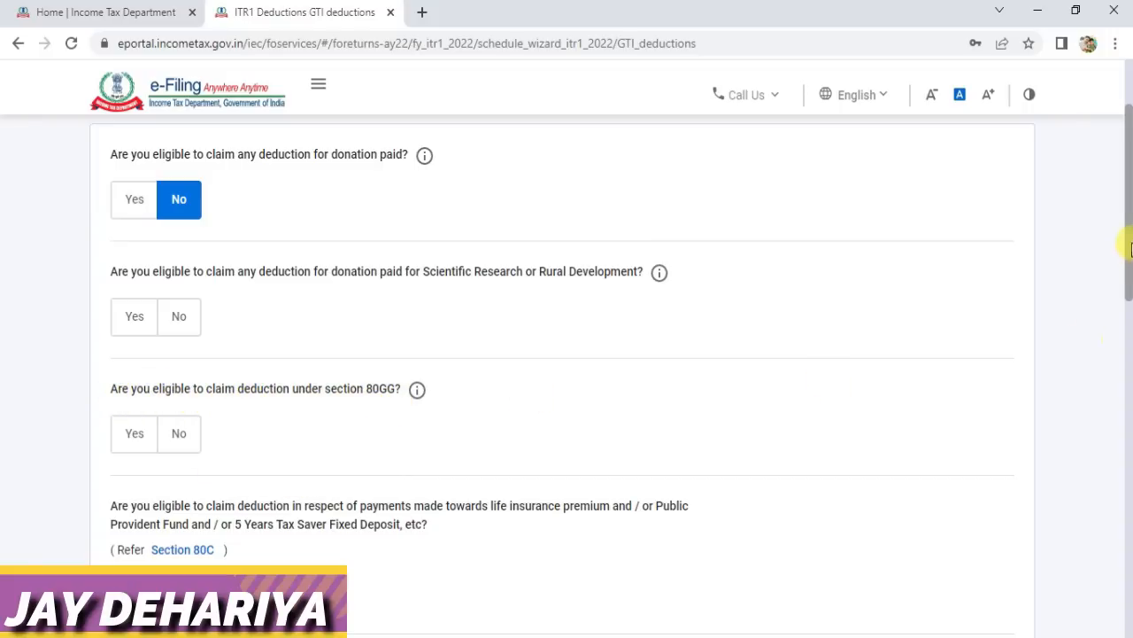
left_click_drag(1129, 248, 1130, 339)
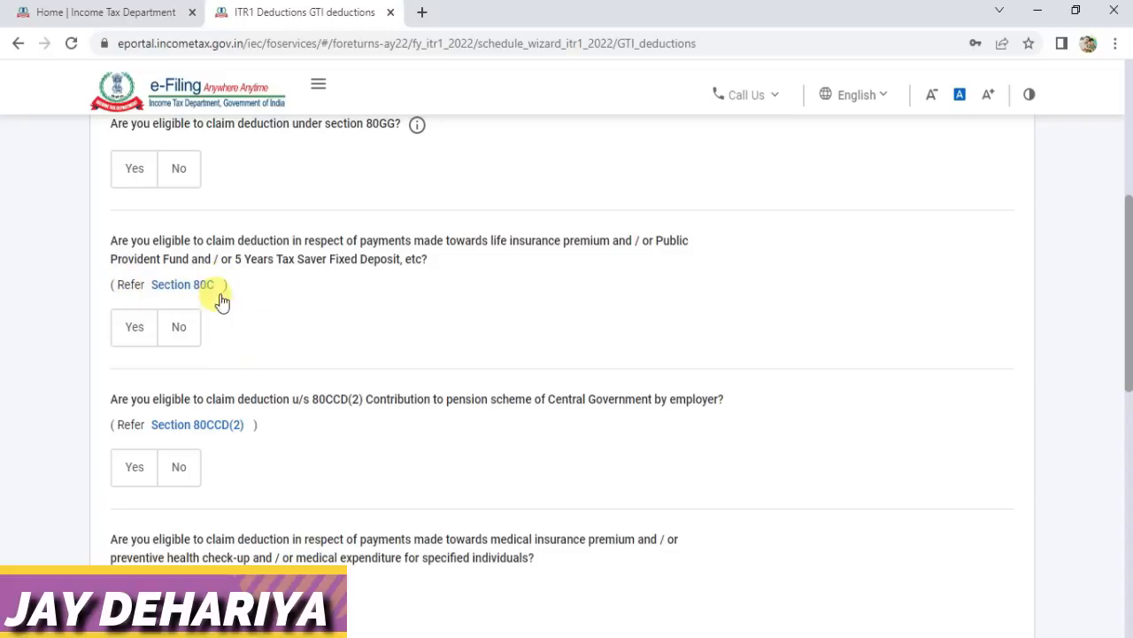
left_click(134, 329)
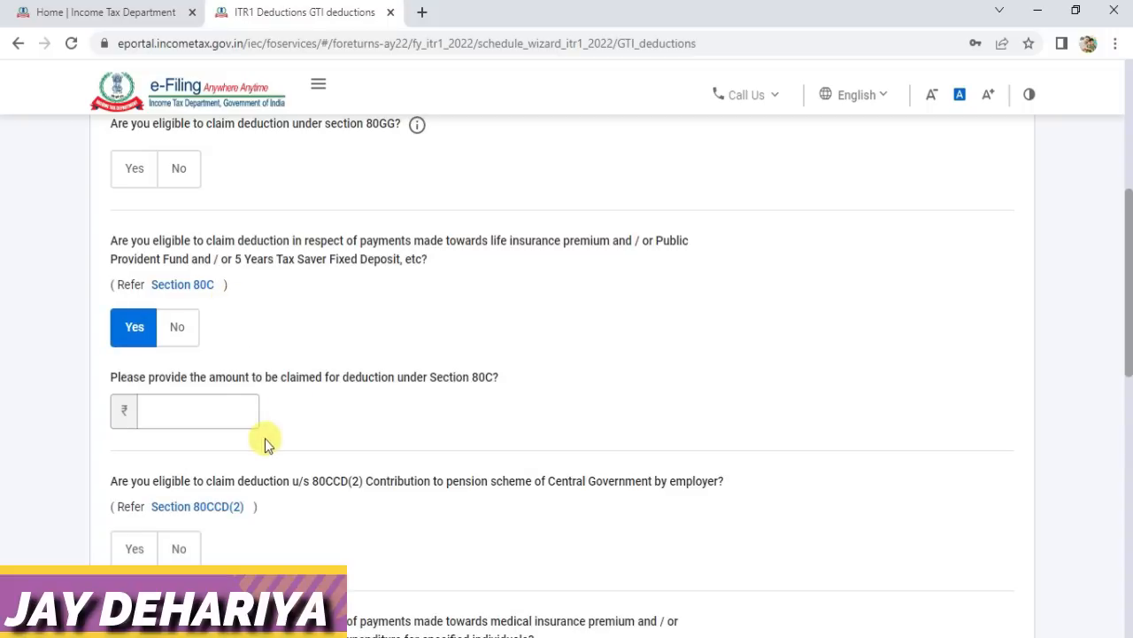
left_click(215, 418)
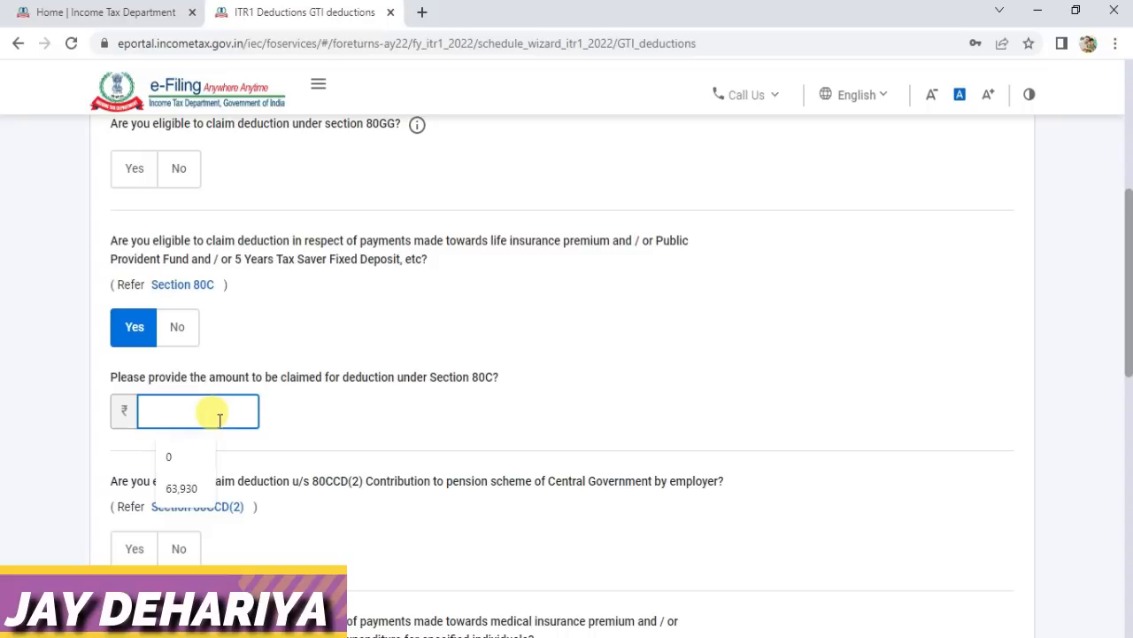
left_click(182, 488)
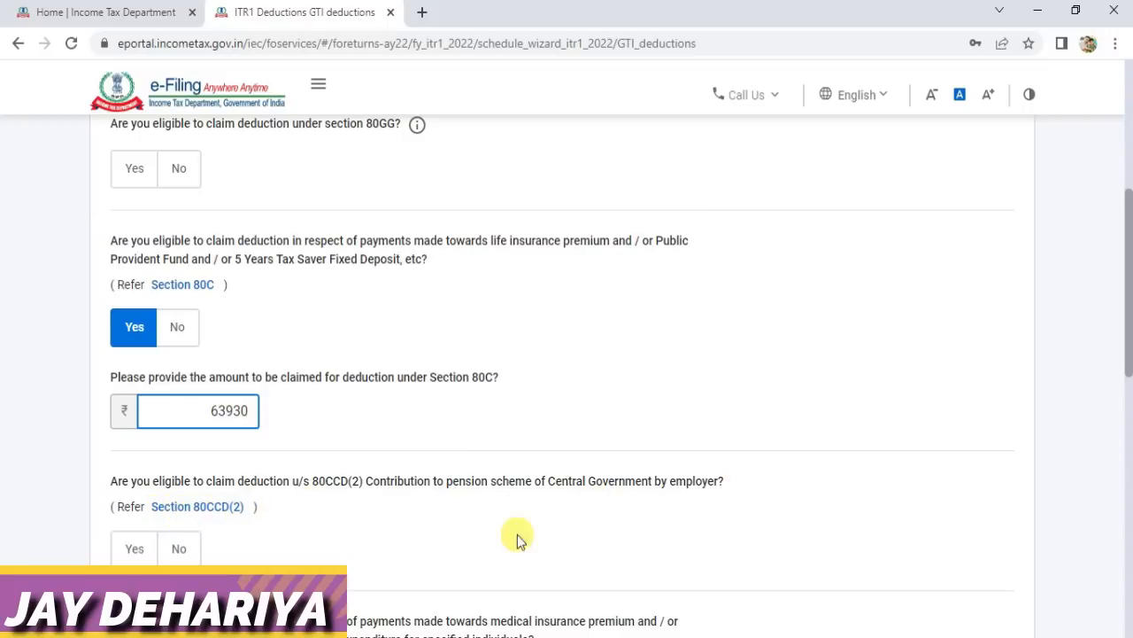
left_click(139, 549)
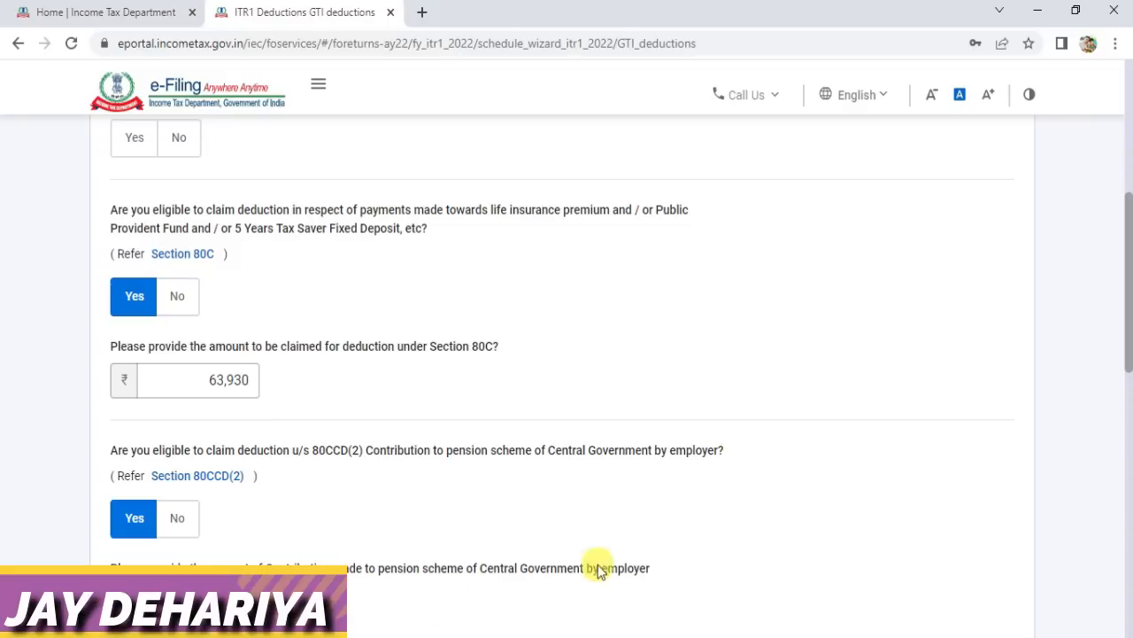
- Answer No to the Section 80D medical insurance, 80E education loan interest and 80TTA savings interest deductions
left_click_drag(1129, 279, 1128, 435)
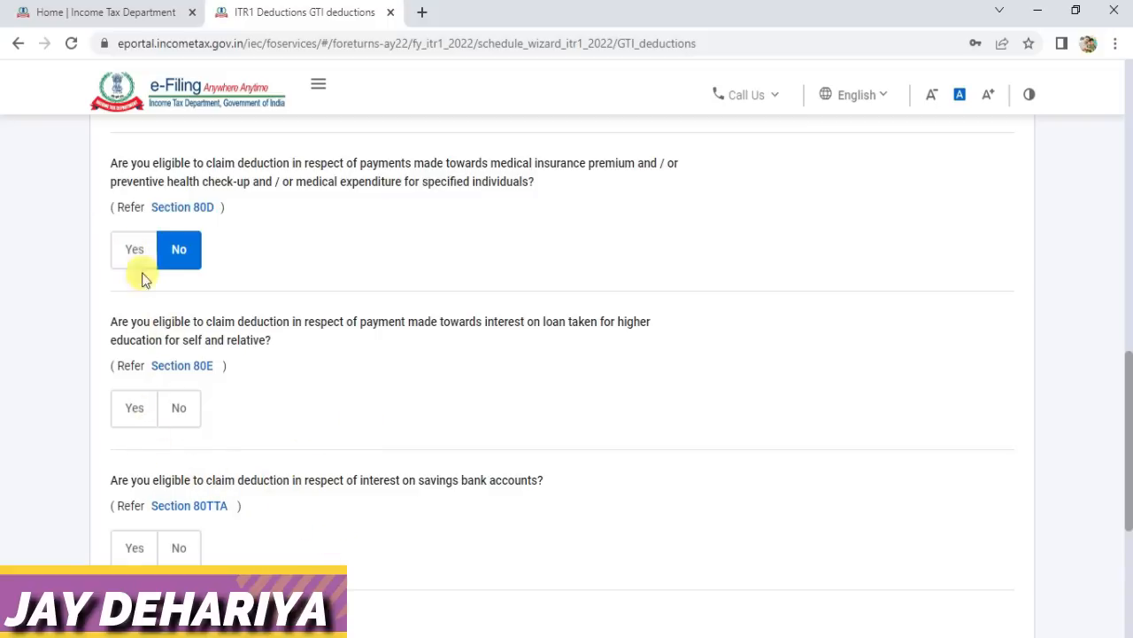
left_click(137, 249)
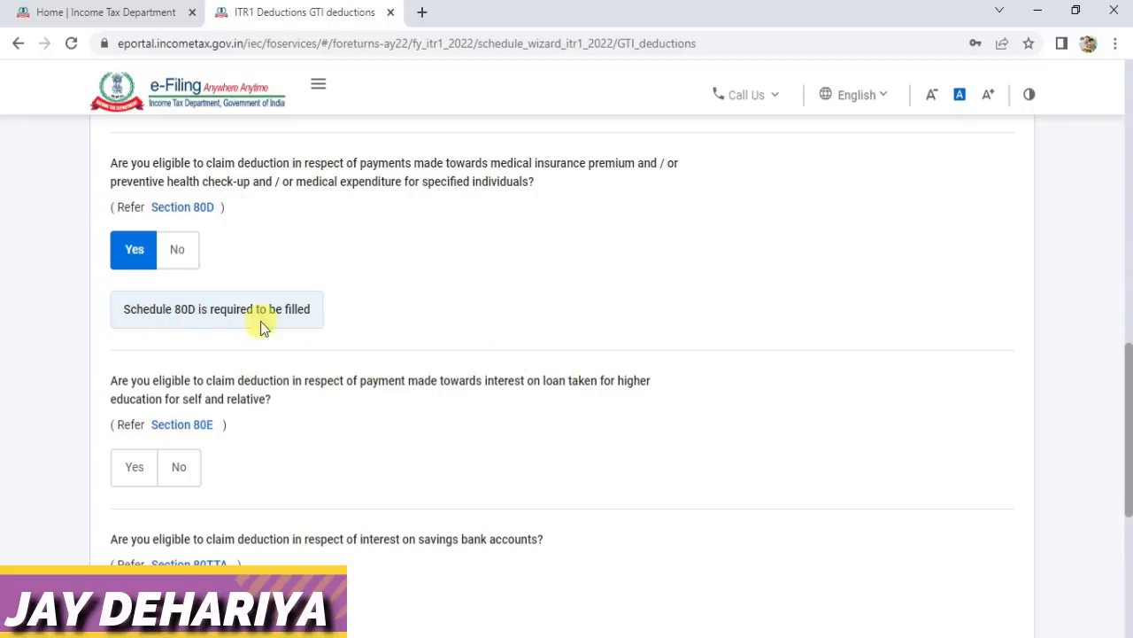
left_click(180, 251)
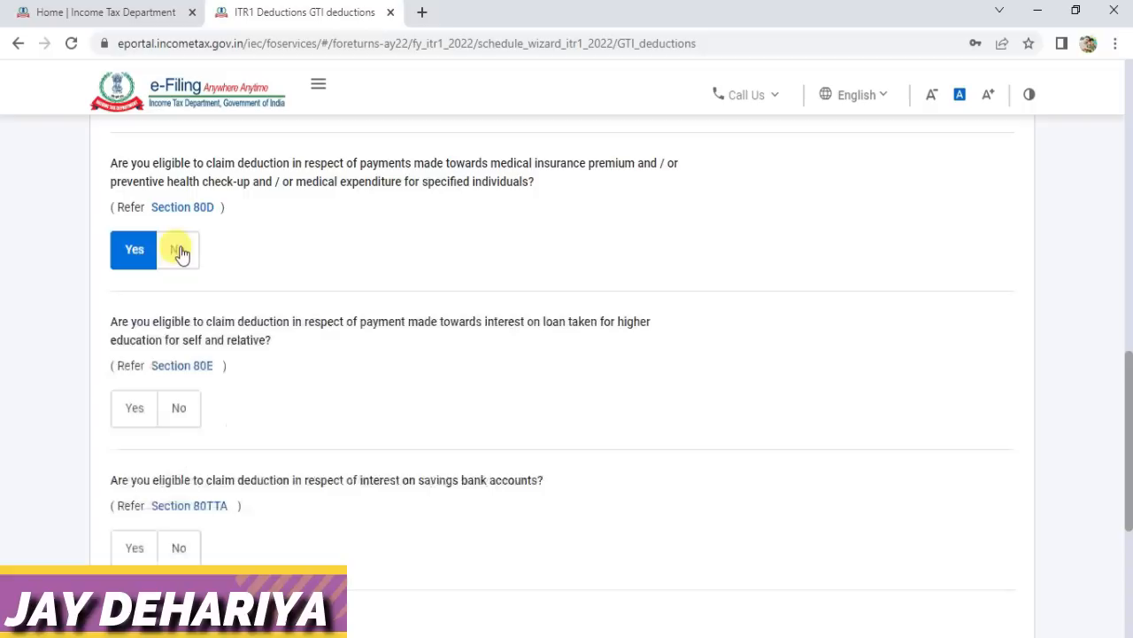
left_click(186, 410)
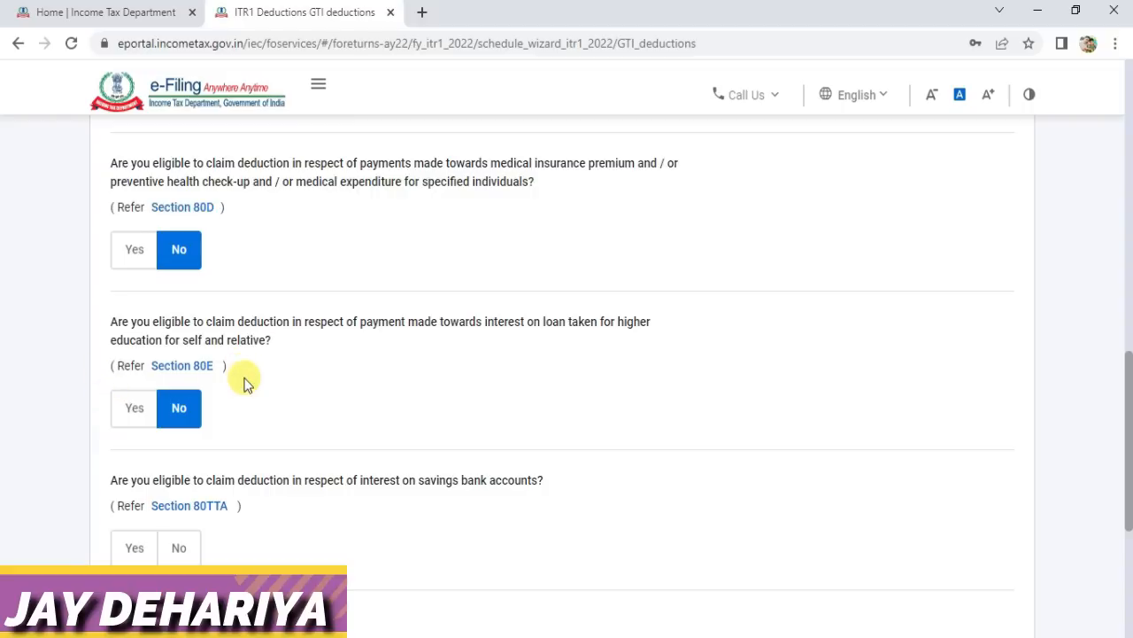
left_click(179, 551)
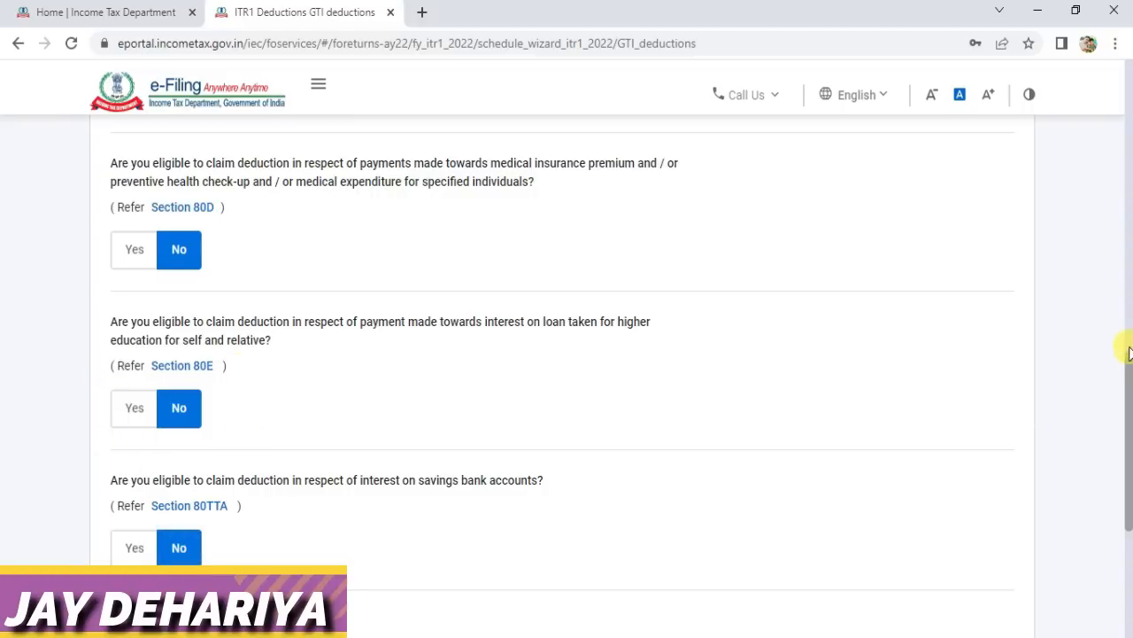
- Answer No to any other deduction and continue to the deduction verification
left_click_drag(1129, 368, 1129, 477)
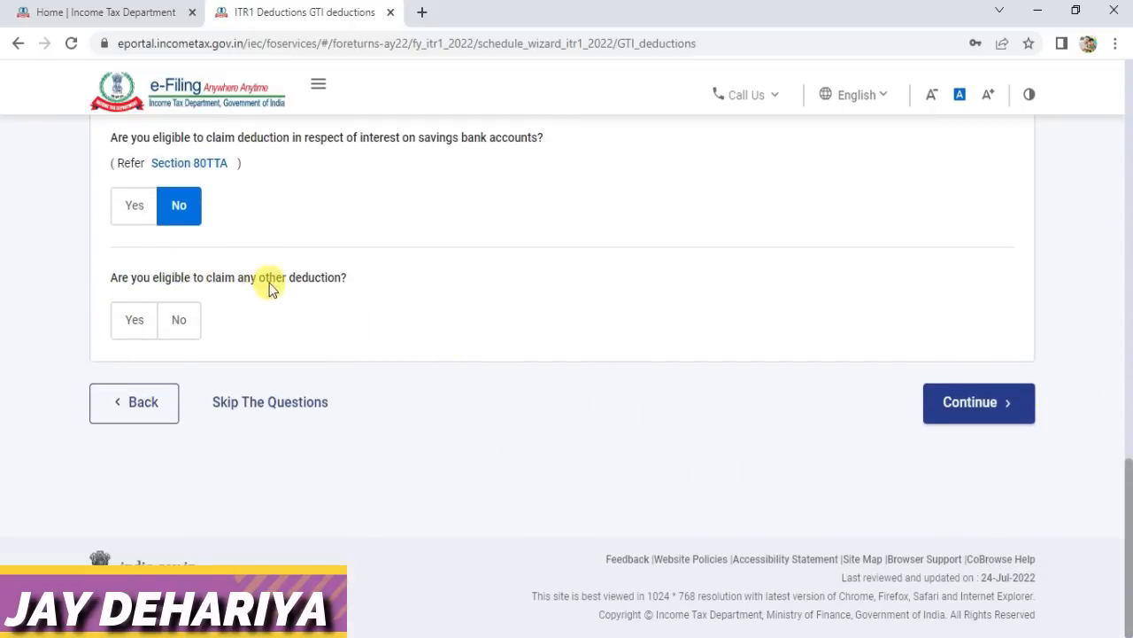
left_click(198, 320)
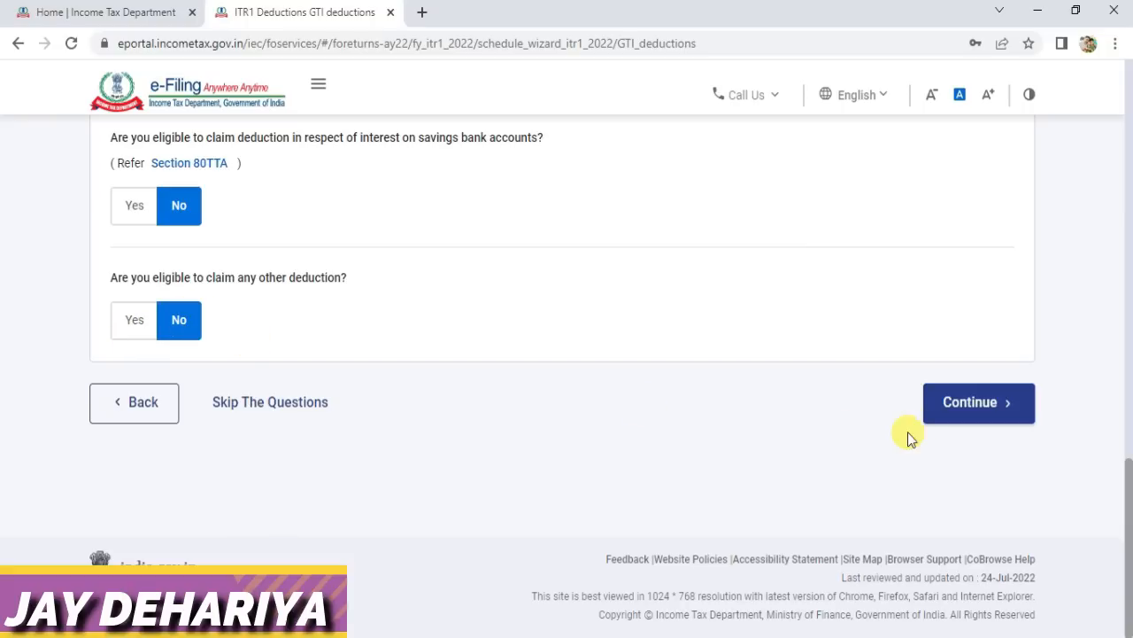
left_click(964, 414)
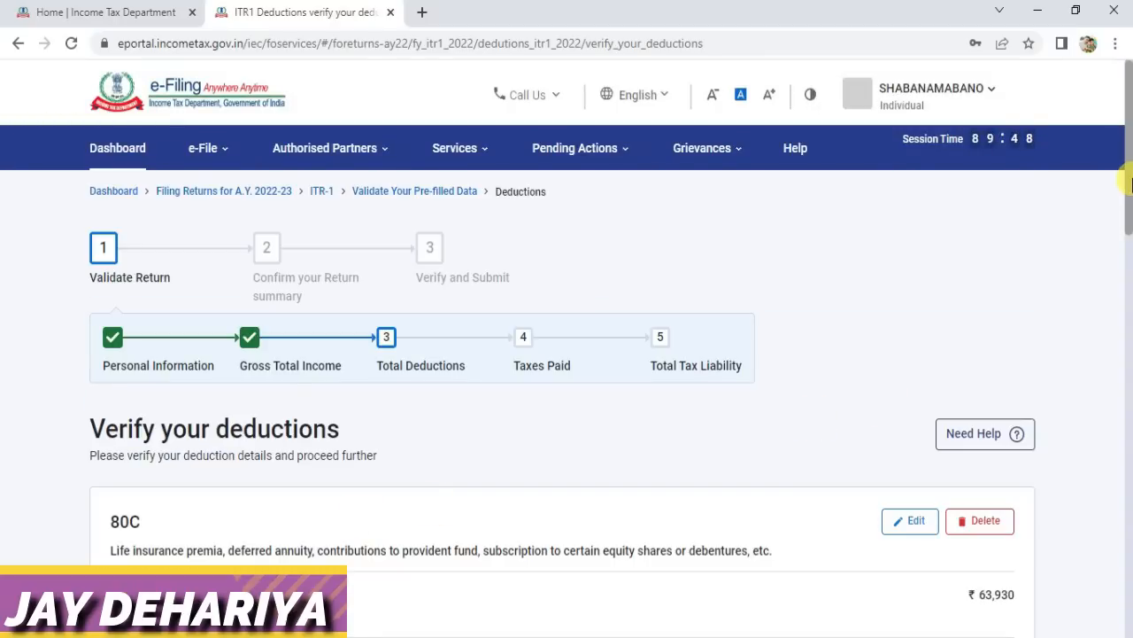
- Review the claimed deductions and confirm the Total Deductions section
left_click_drag(1130, 183, 1131, 265)
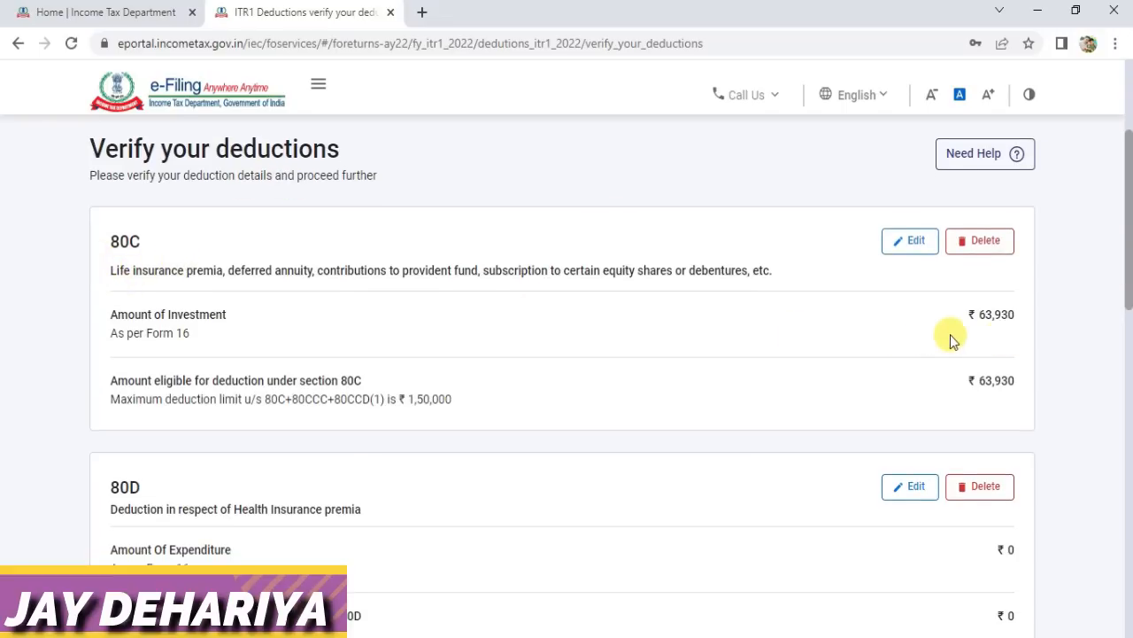
left_click_drag(1129, 269, 1129, 461)
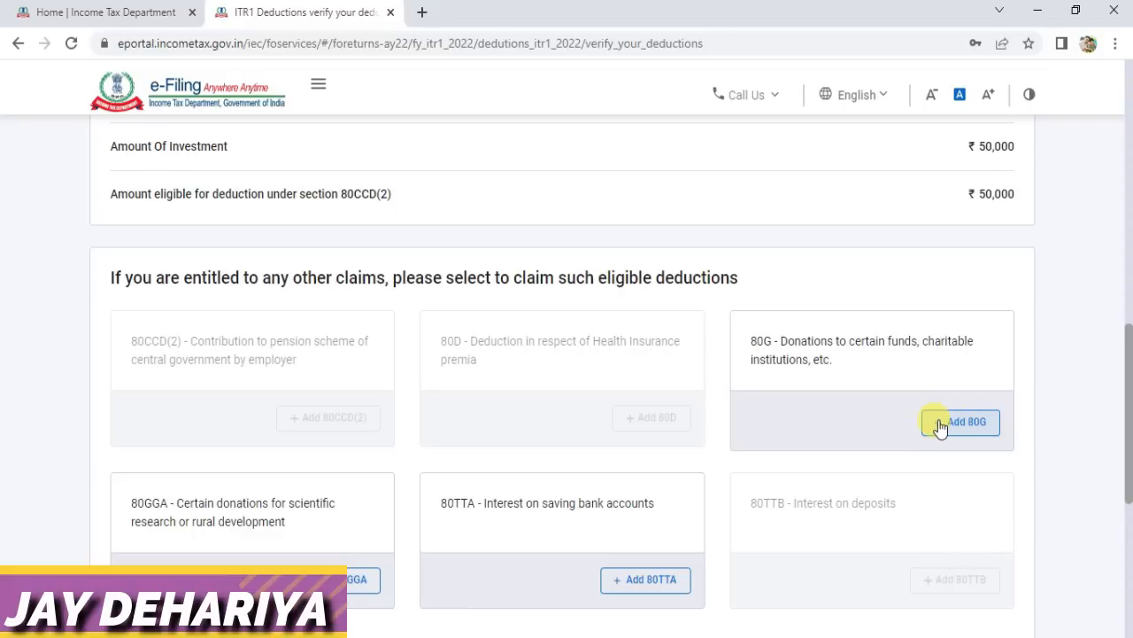
left_click_drag(1128, 361, 1128, 504)
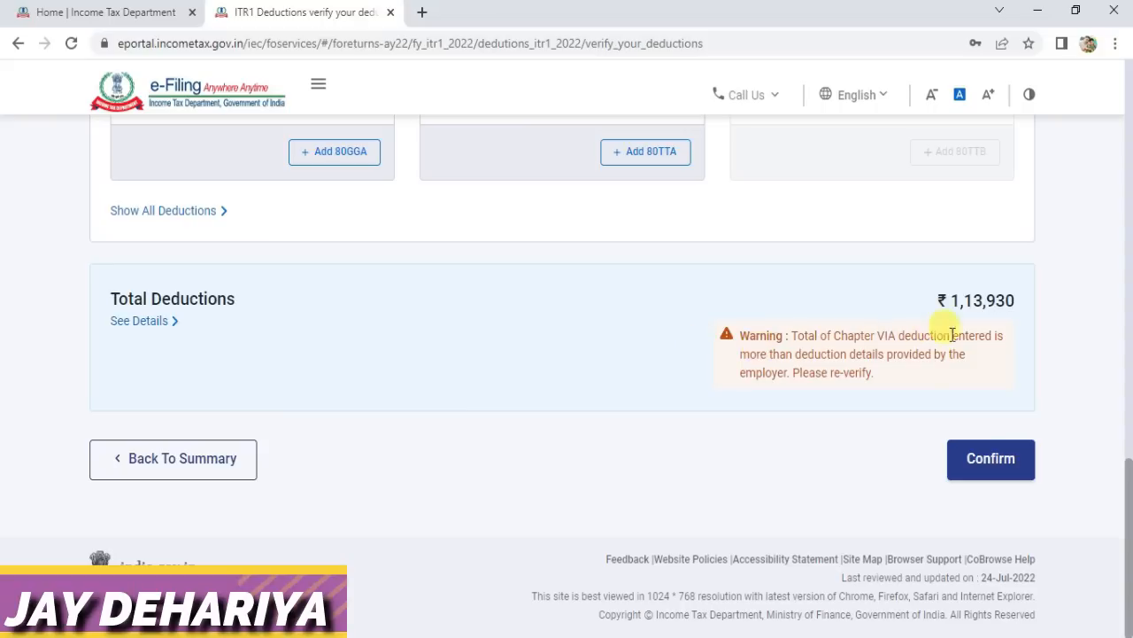
left_click(990, 459)
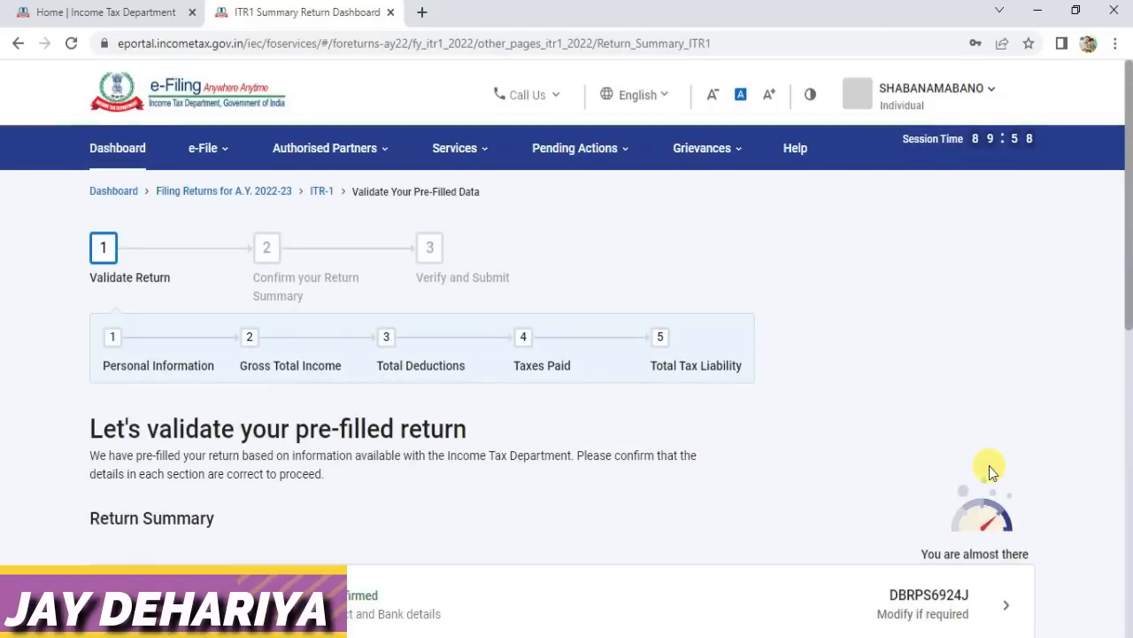
- Open the Tax Paid section and confirm the taxes paid details without adding any entries
left_click_drag(1129, 285, 1126, 498)
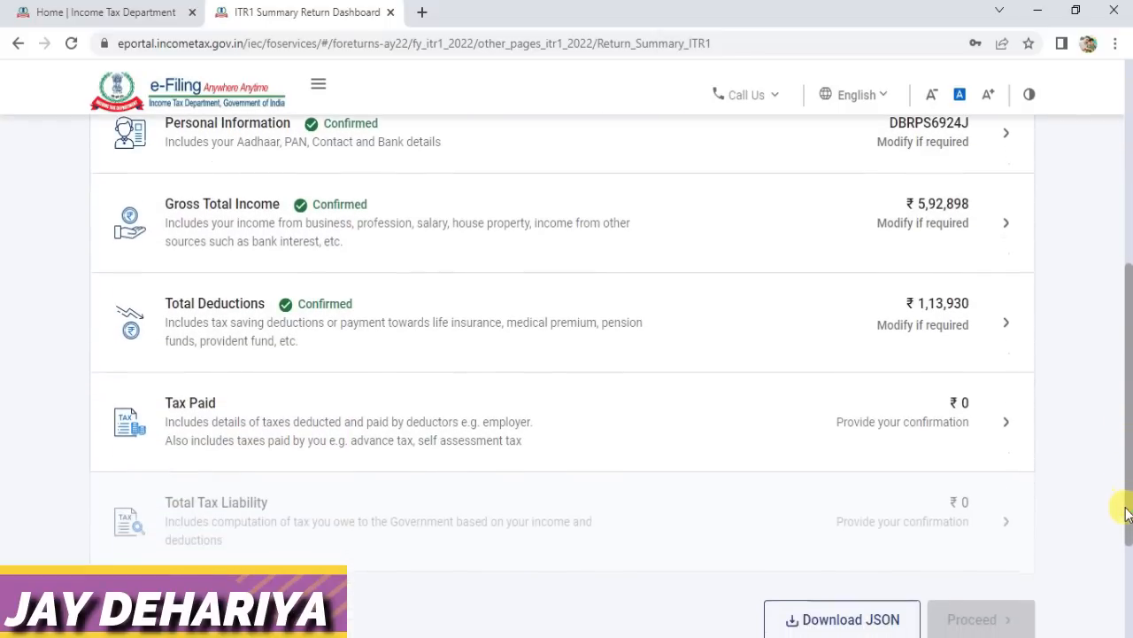
left_click(201, 409)
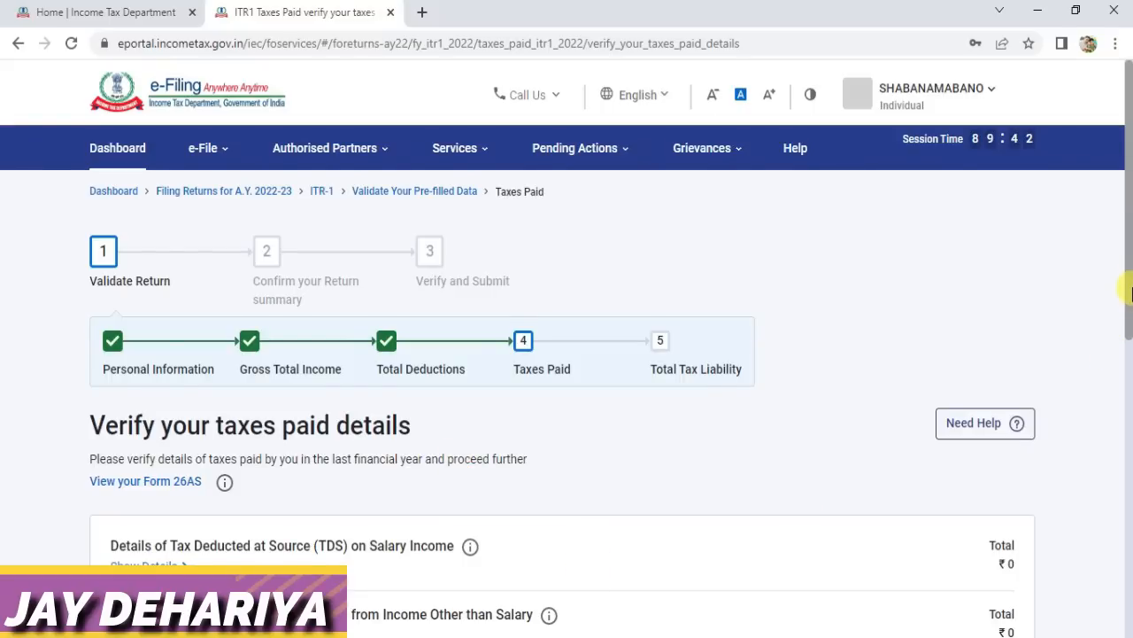
left_click_drag(1130, 292, 1130, 549)
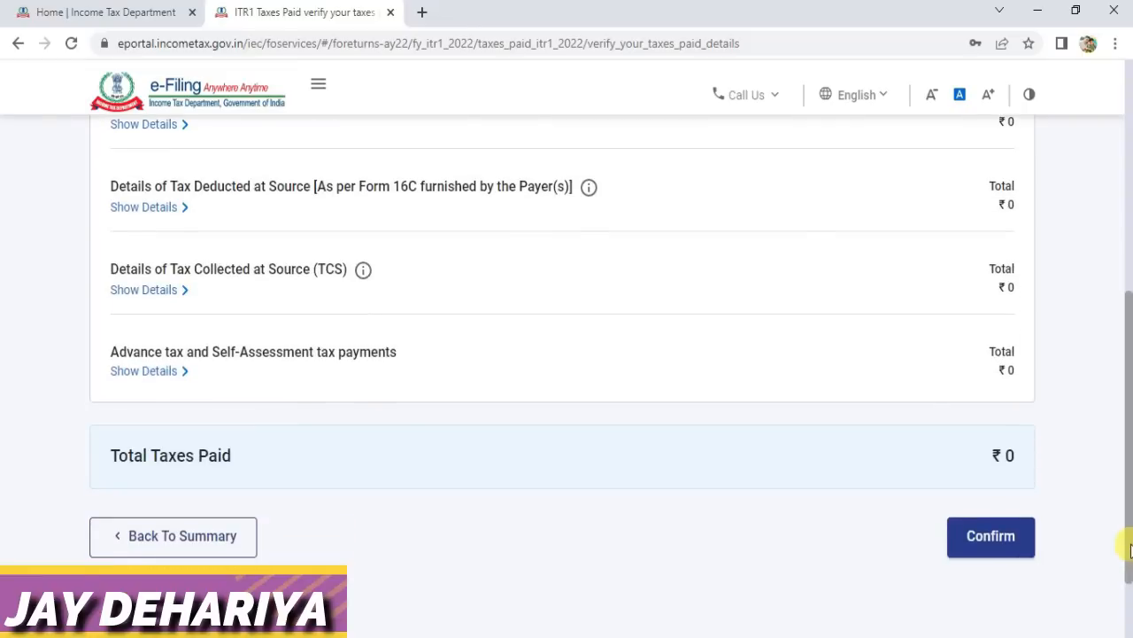
left_click(1001, 542)
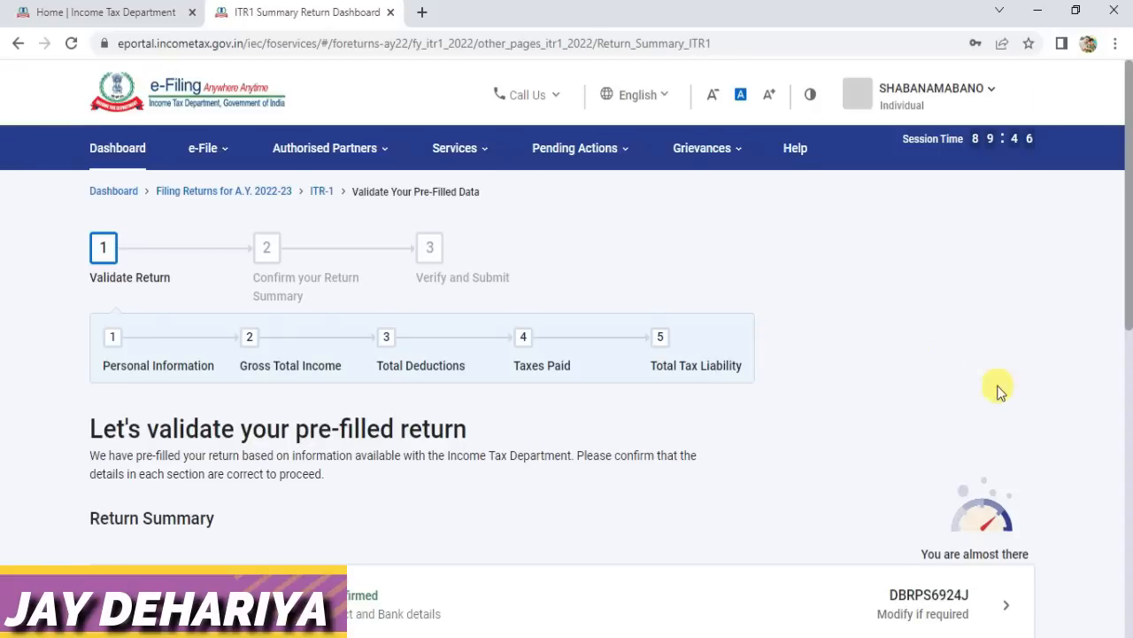
left_click_drag(1126, 276, 1129, 524)
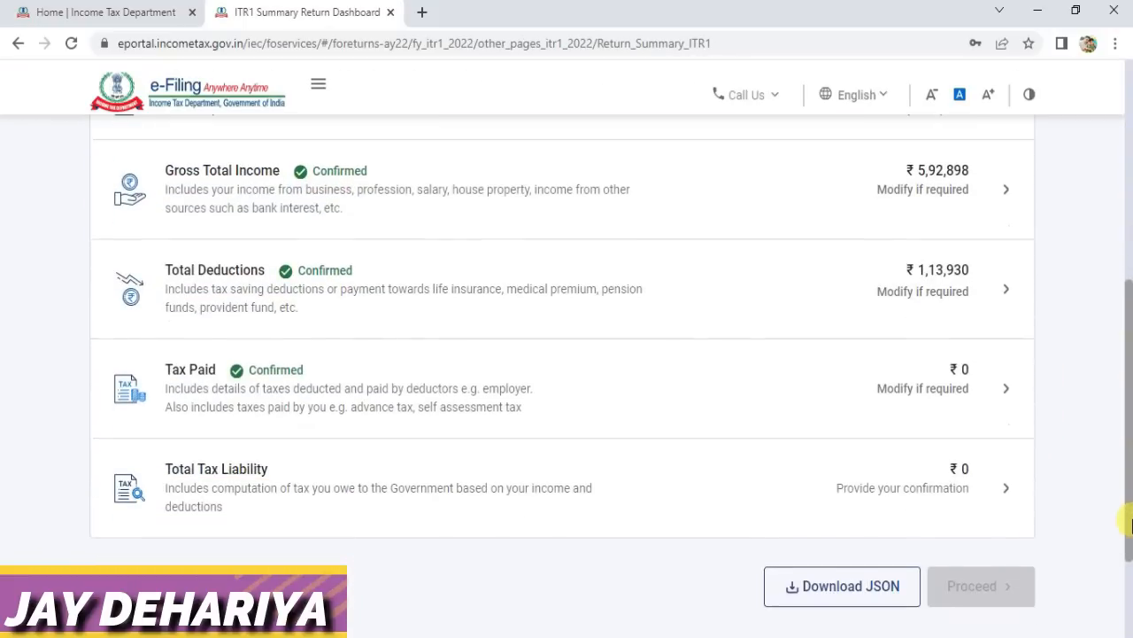
- Open the Total Tax Liability section and review the computation of income and tax
left_click(215, 487)
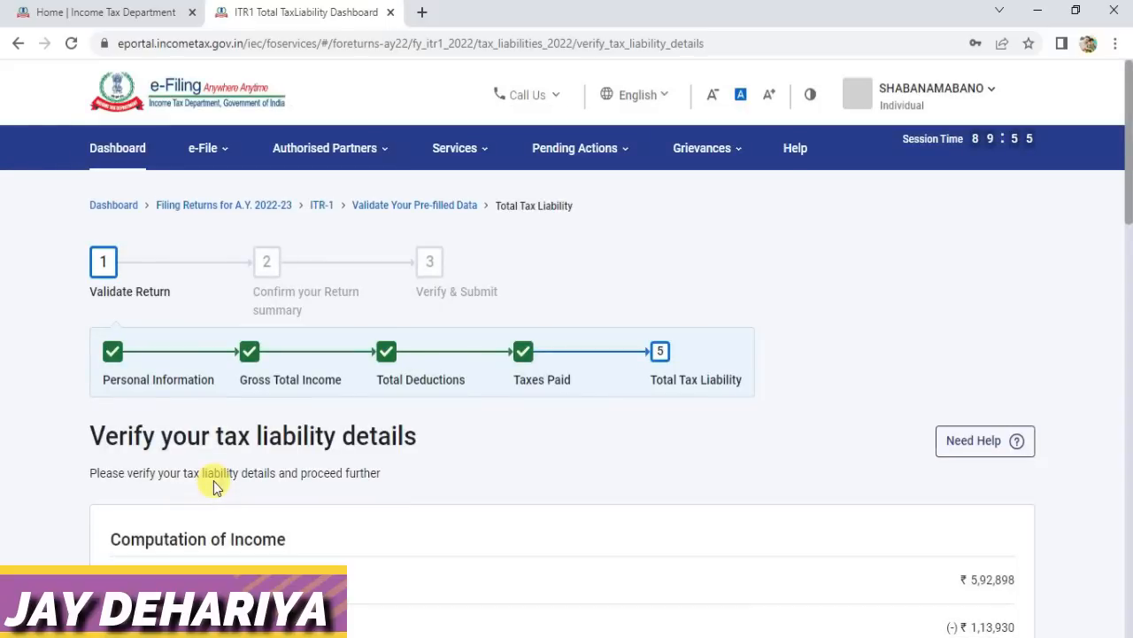
left_click_drag(1131, 213, 1131, 328)
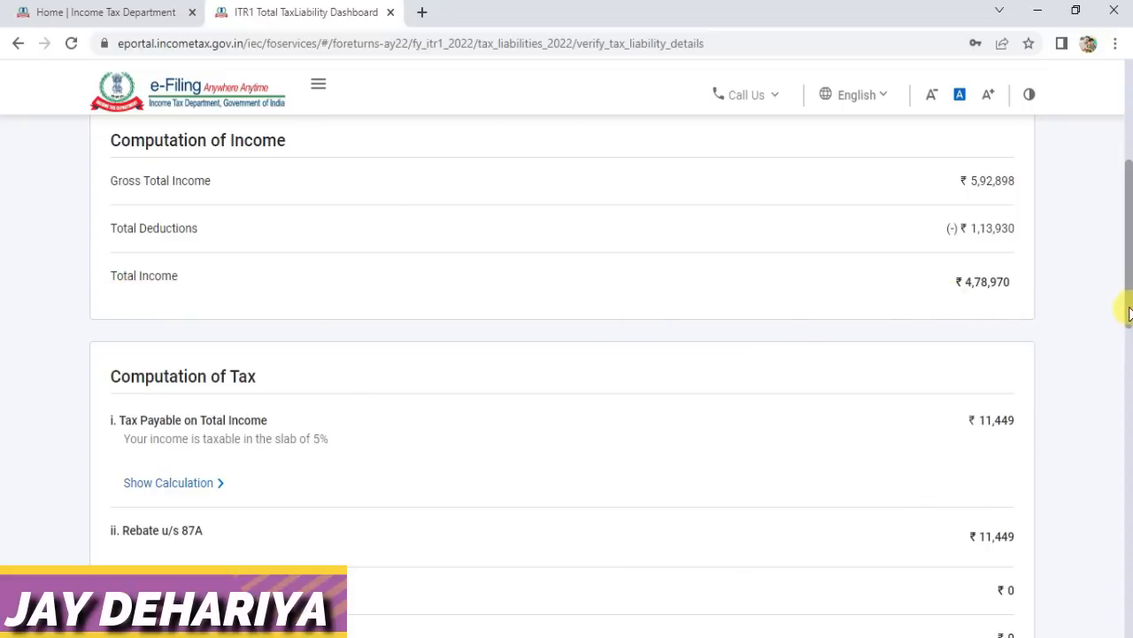
left_click_drag(1128, 316, 1127, 400)
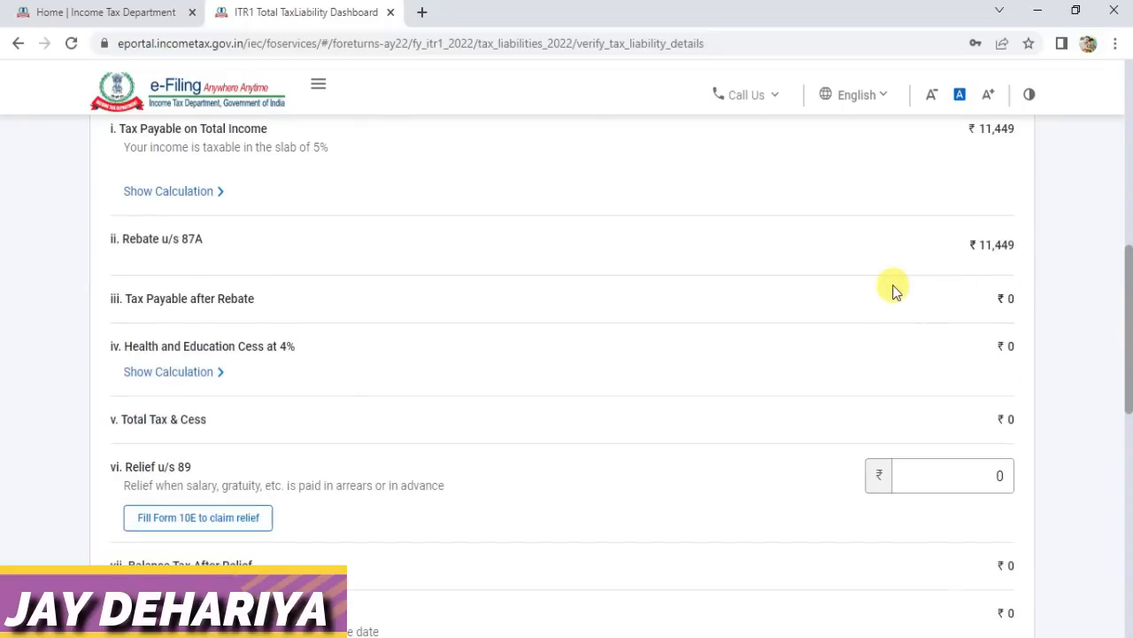
left_click(960, 476)
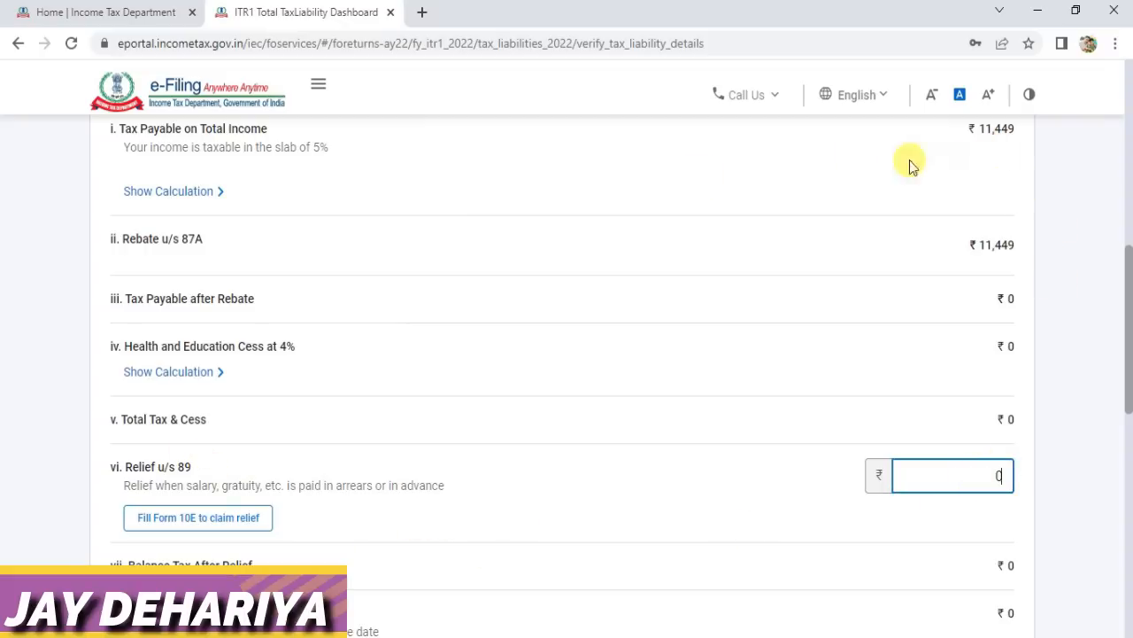
left_click(994, 150)
type("0")
key("BackSpace")
key("BackSpace")
key("BackSpace")
key("BackSpace")
key("BackSpace")
type("0")
left_click(1020, 506)
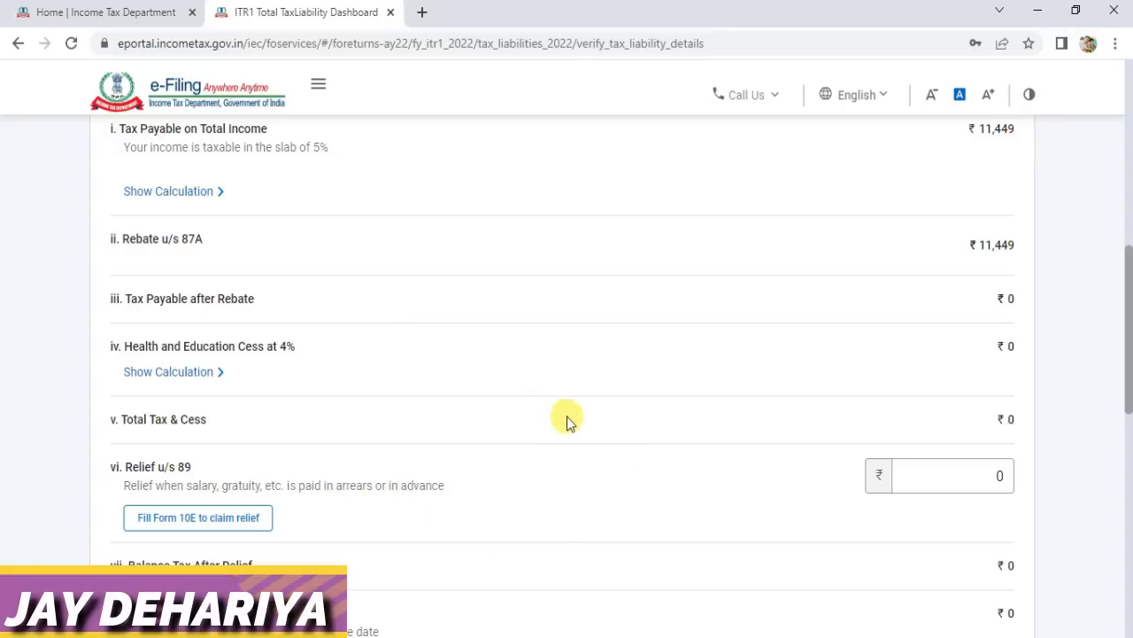
left_click(966, 482)
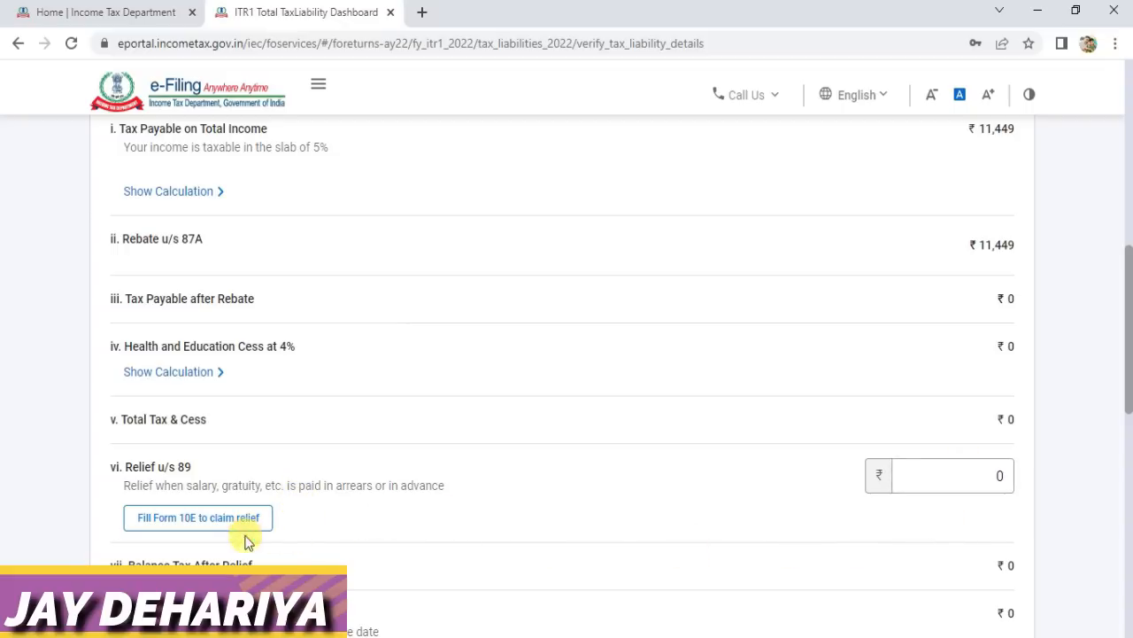
- Confirm the tax liability details and proceed from the validated return summary to the tax summary
left_click_drag(1128, 347, 1128, 507)
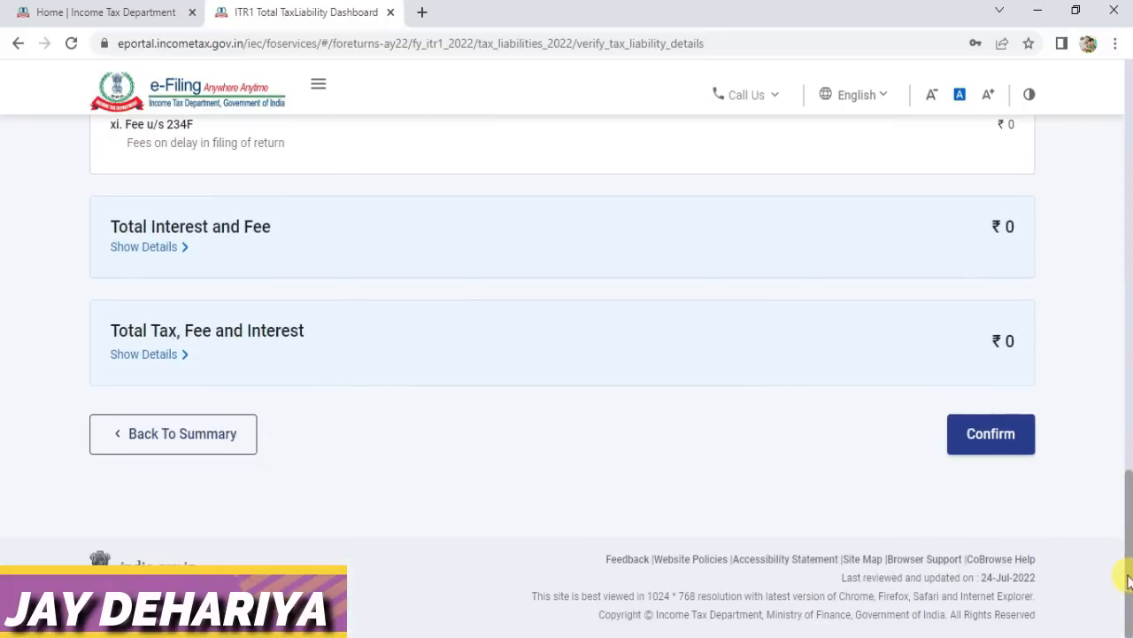
left_click(996, 438)
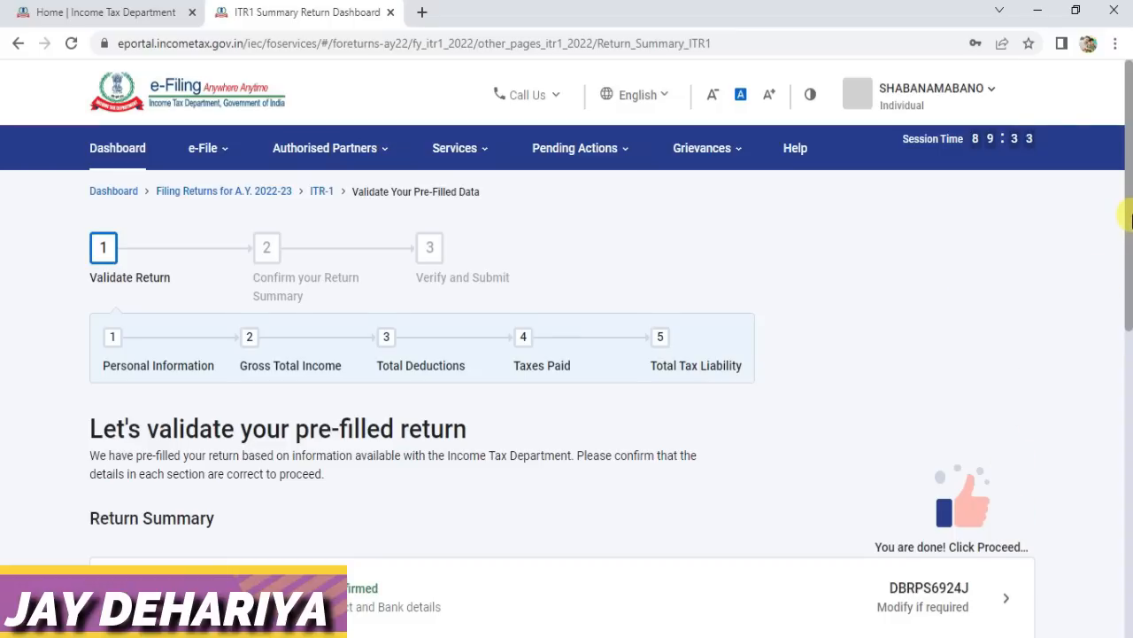
left_click_drag(1129, 217, 1123, 496)
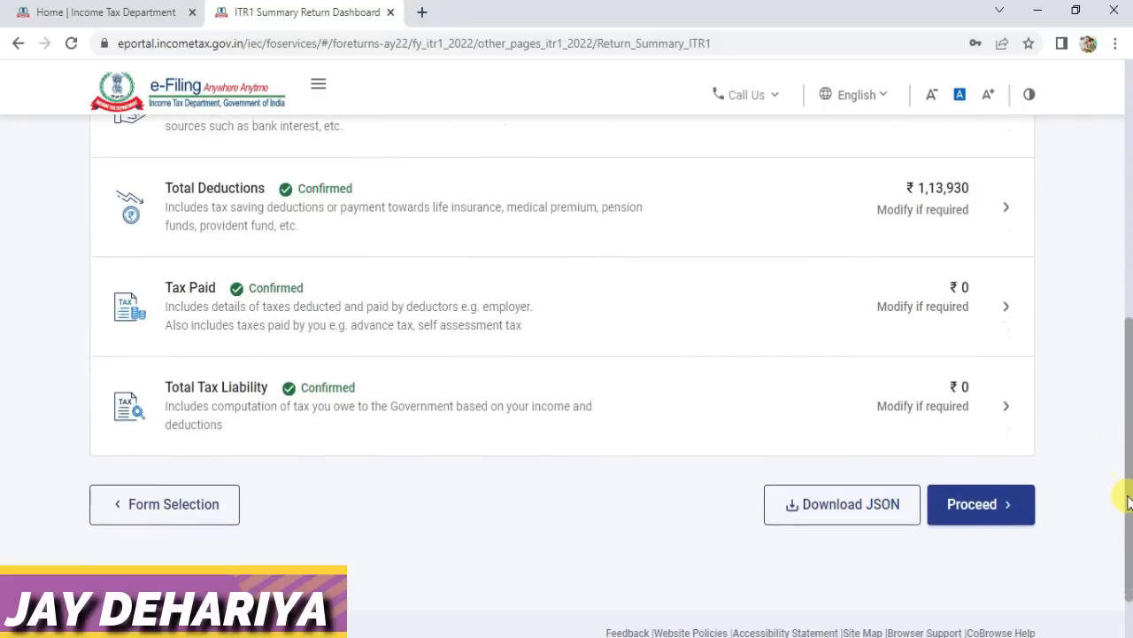
left_click(999, 506)
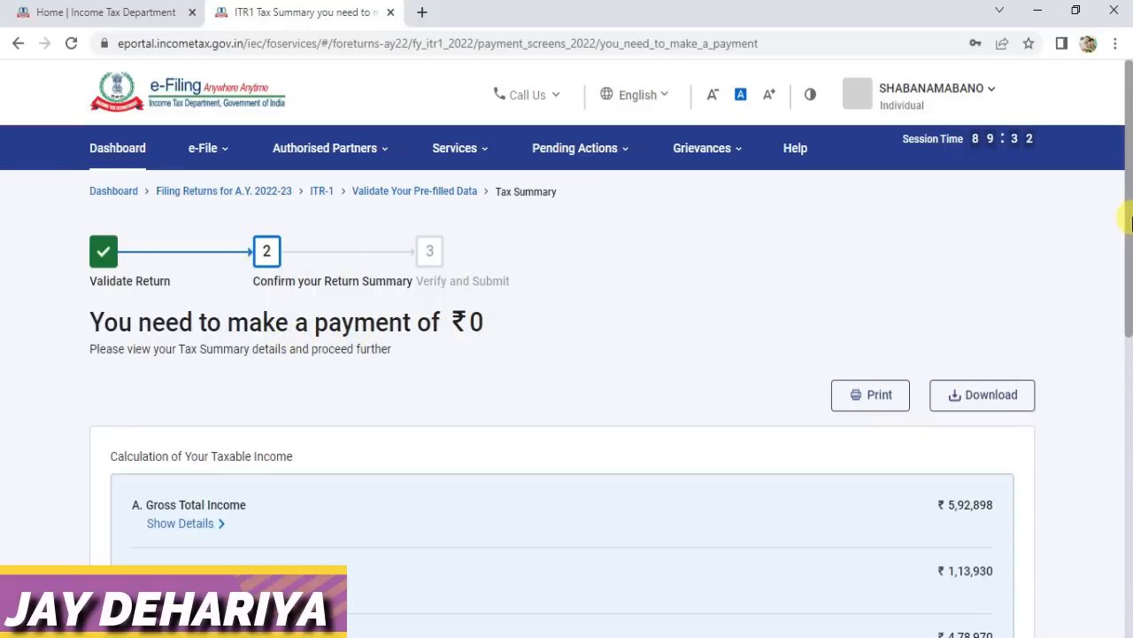
- Continue from the tax summary, accept the declaration in the capacity of Self without tax preparer details, and proceed to the return preview
left_click_drag(1130, 217, 1130, 495)
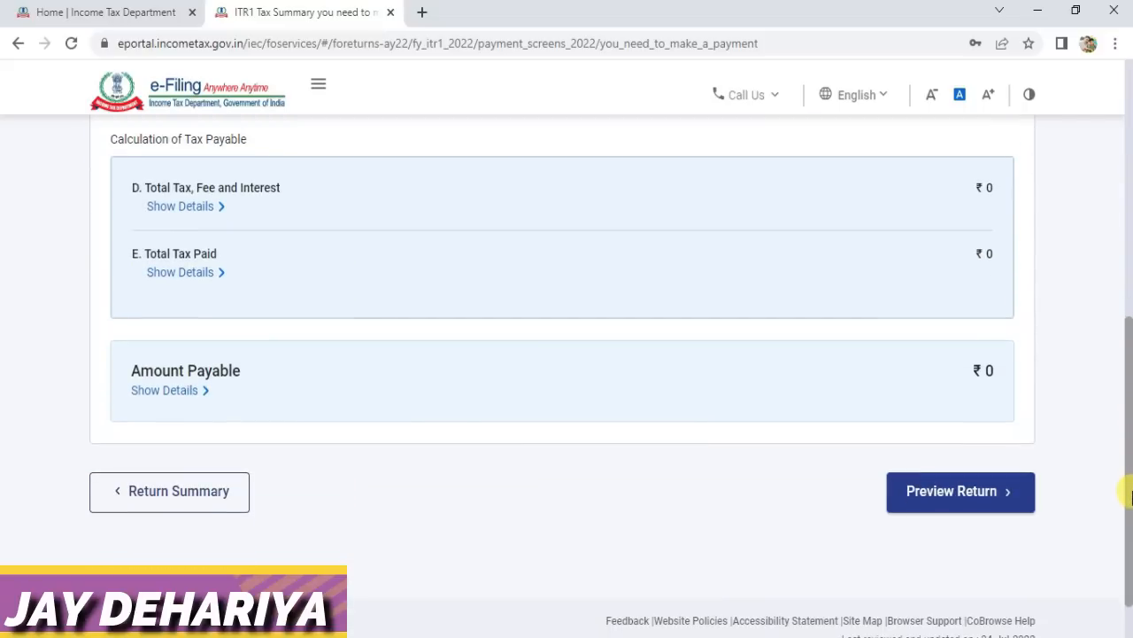
left_click(971, 498)
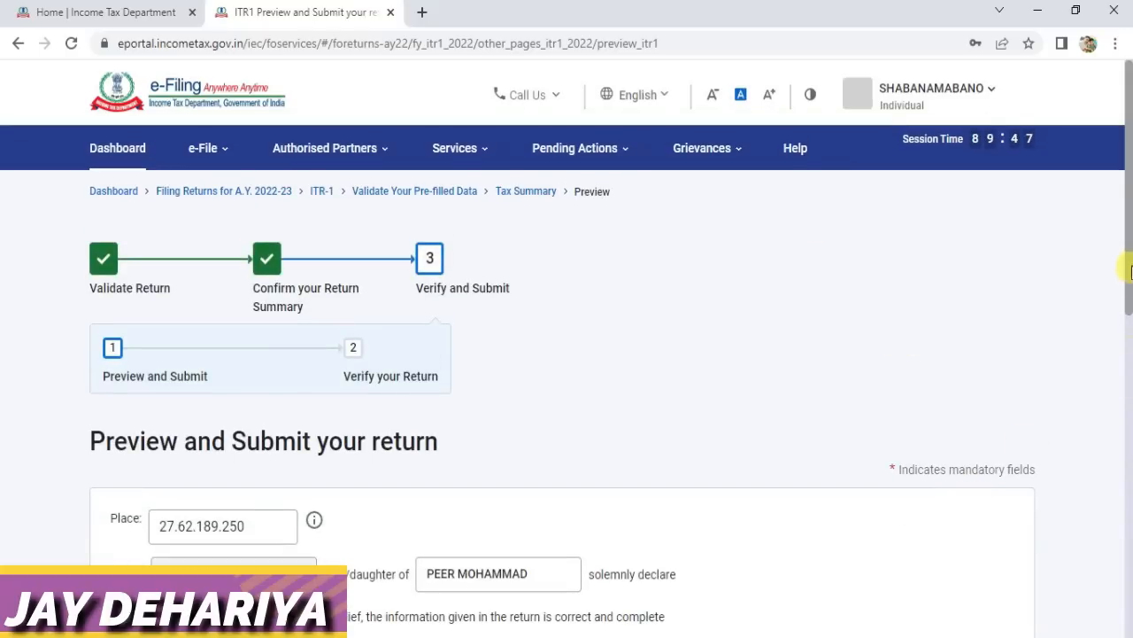
left_click_drag(1131, 268, 1128, 359)
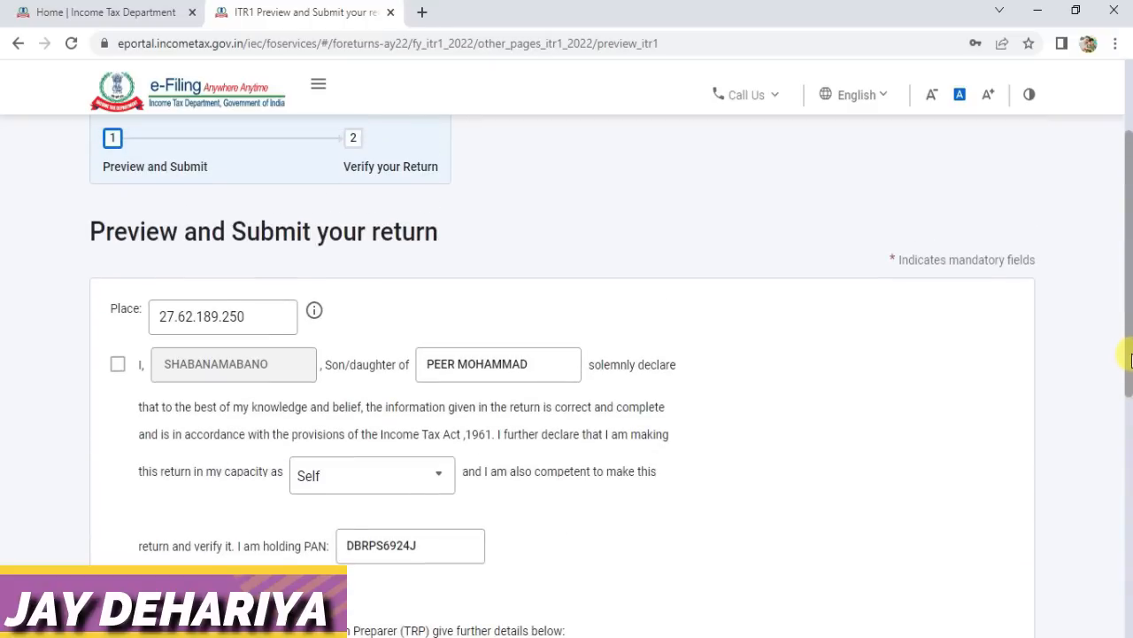
left_click(119, 365)
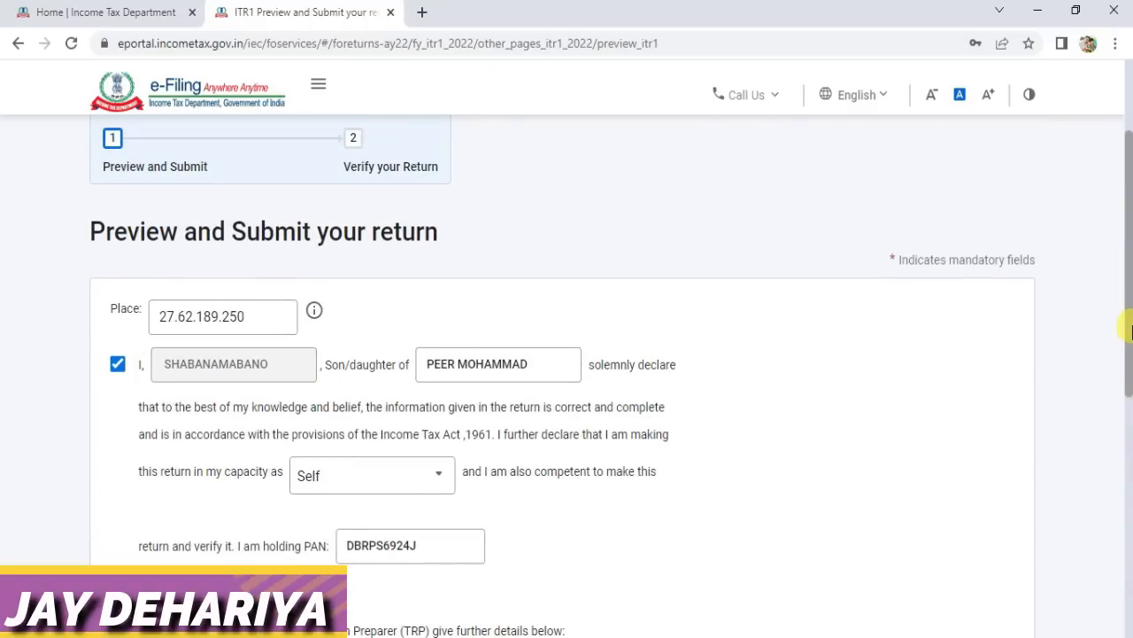
left_click_drag(1130, 336, 1131, 571)
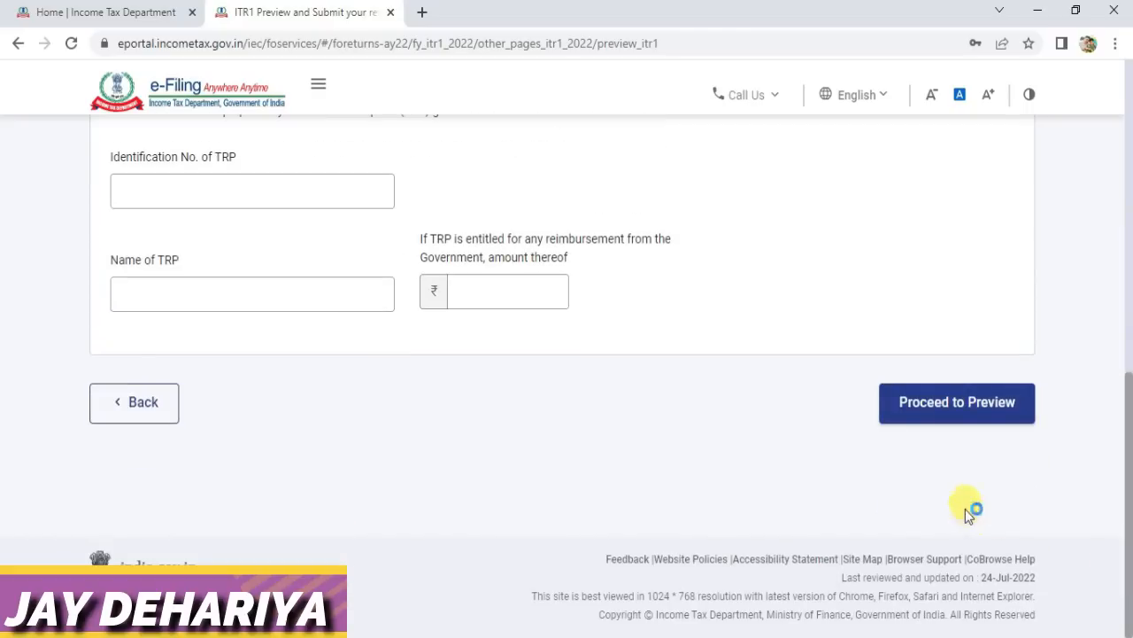
left_click(944, 414)
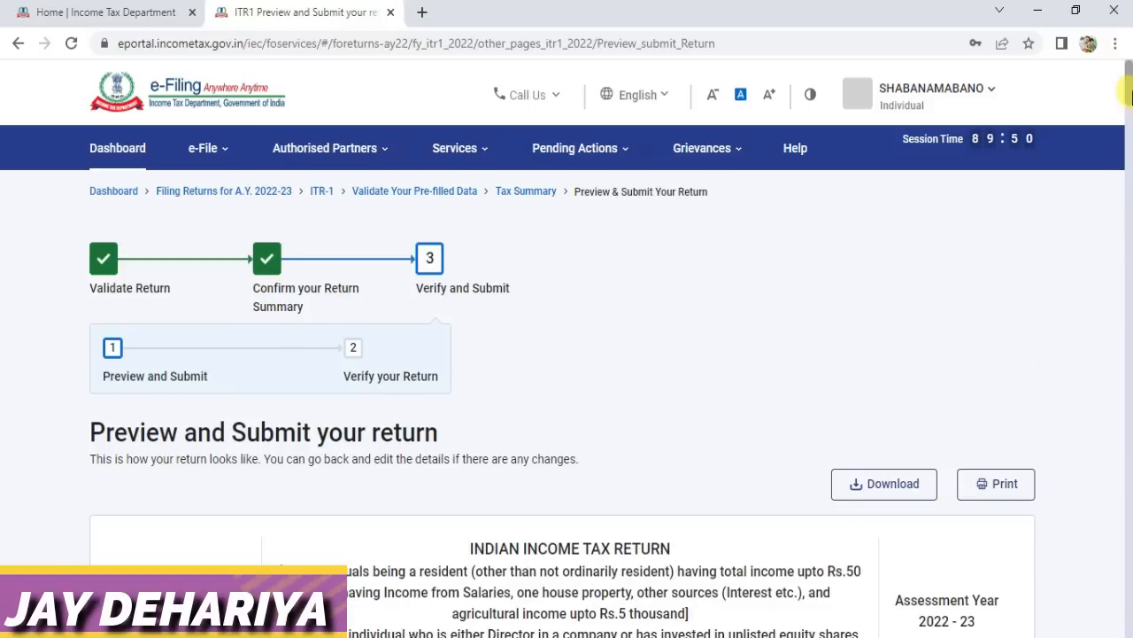
- Run the validation of the previewed ITR-1 return and proceed to verification
left_click_drag(1129, 102, 1130, 621)
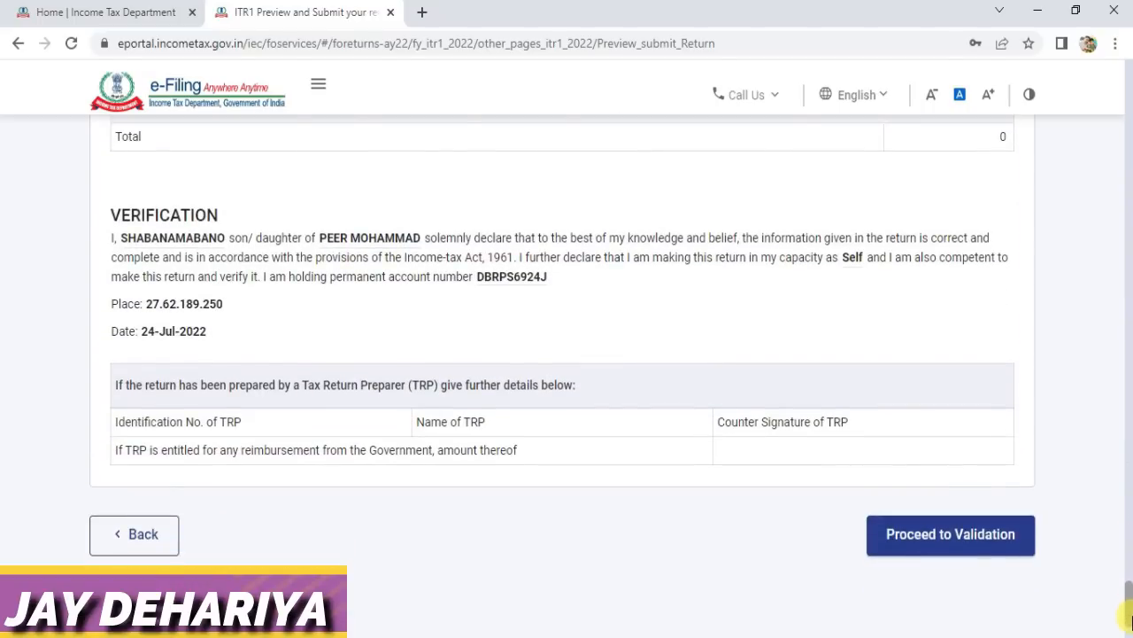
left_click(975, 546)
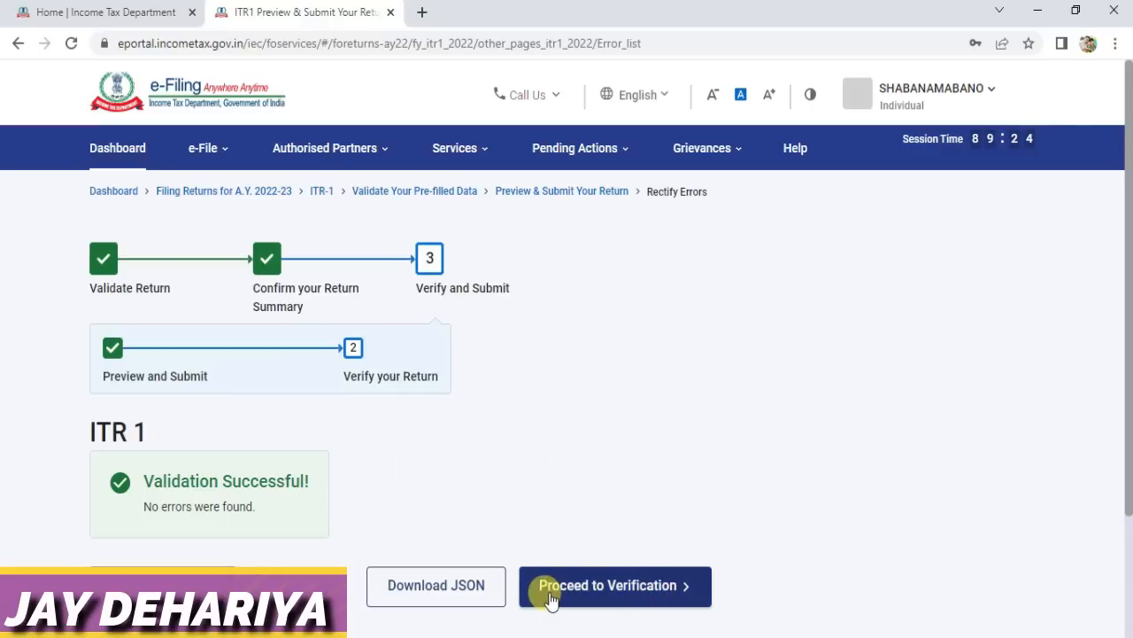
left_click(641, 598)
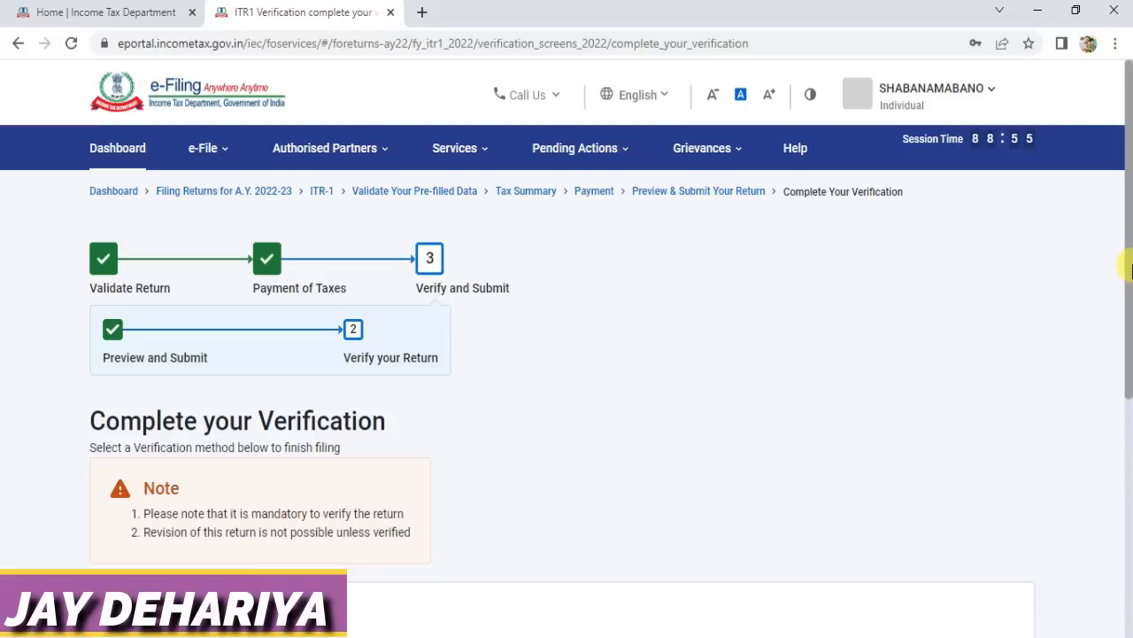
- Choose e-Verify Now as the verification method for the return and continue
scroll(1129, 265, "down", 2)
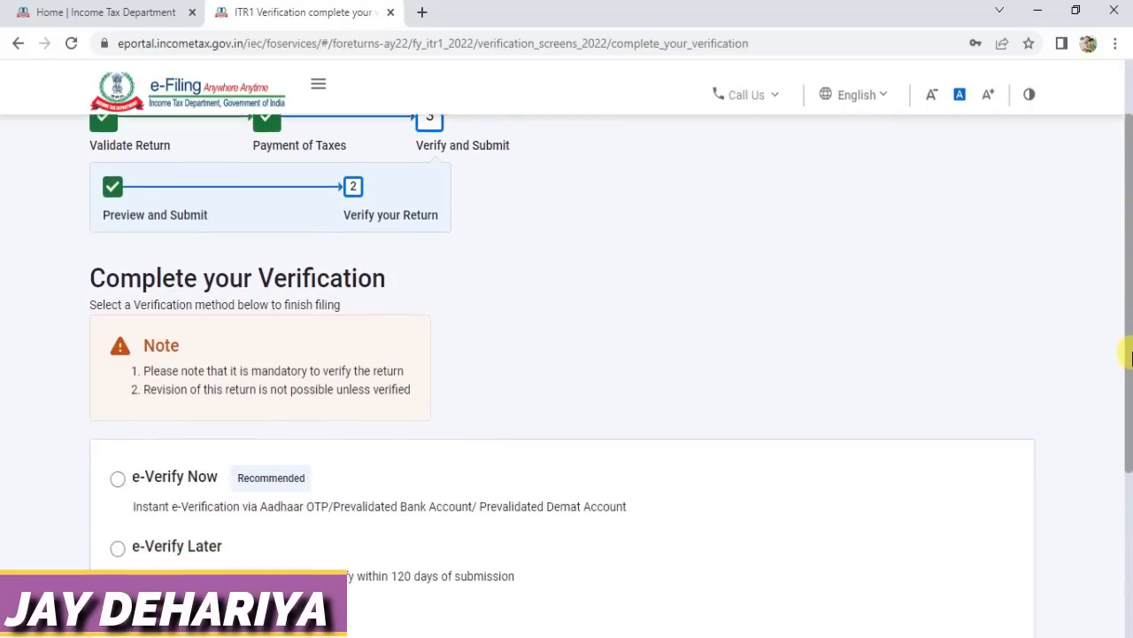
scroll(1128, 372, "down", 2)
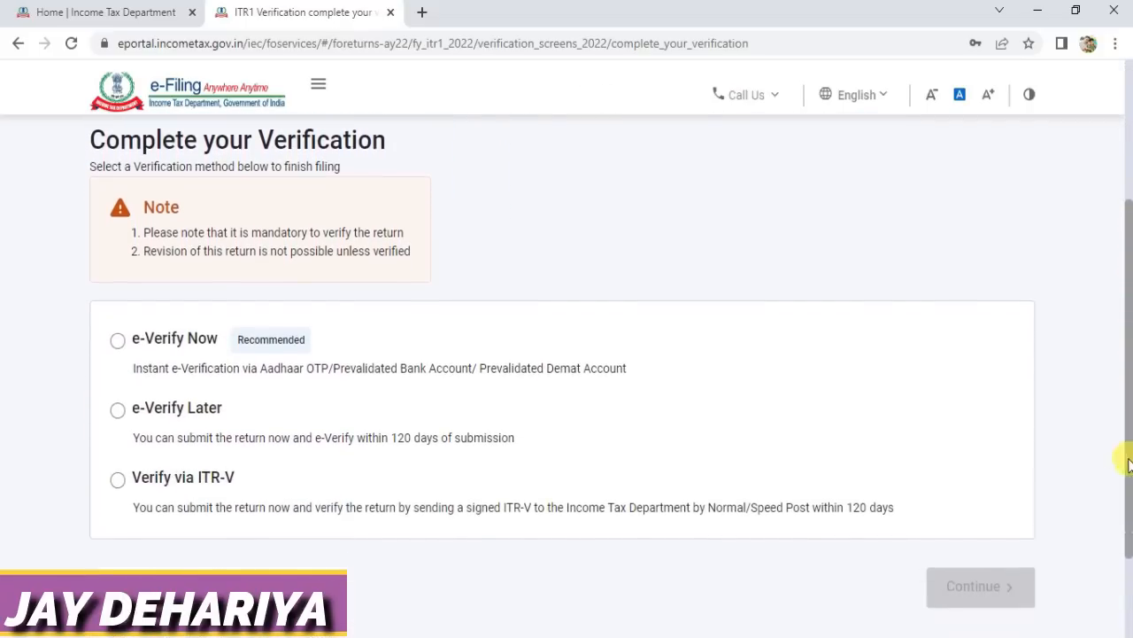
left_click_drag(1127, 465, 1123, 535)
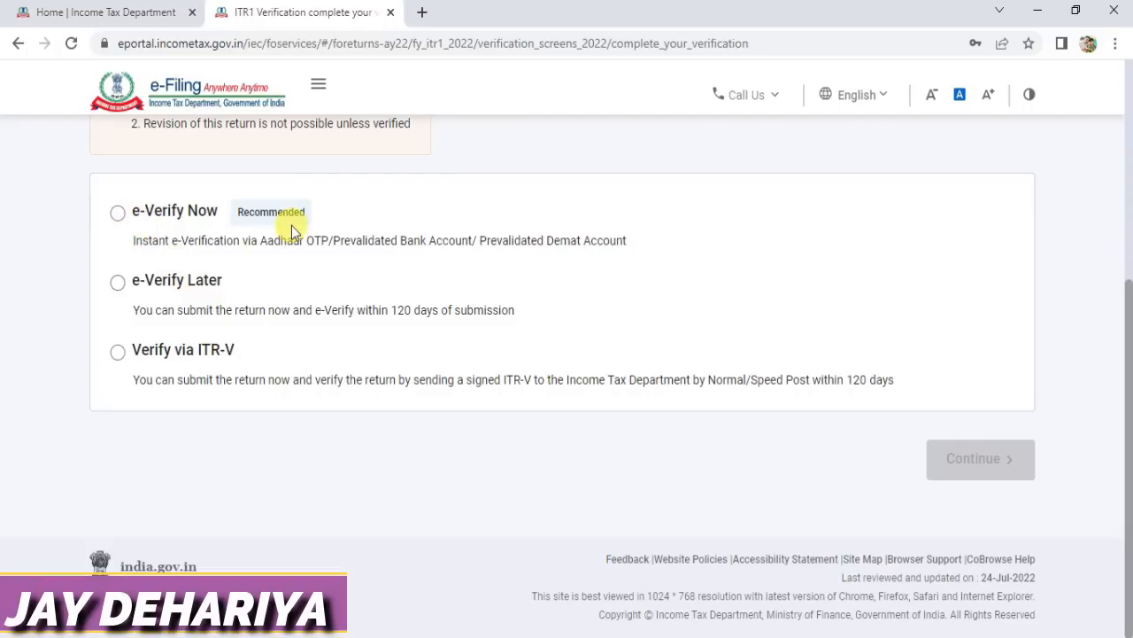
left_click(118, 213)
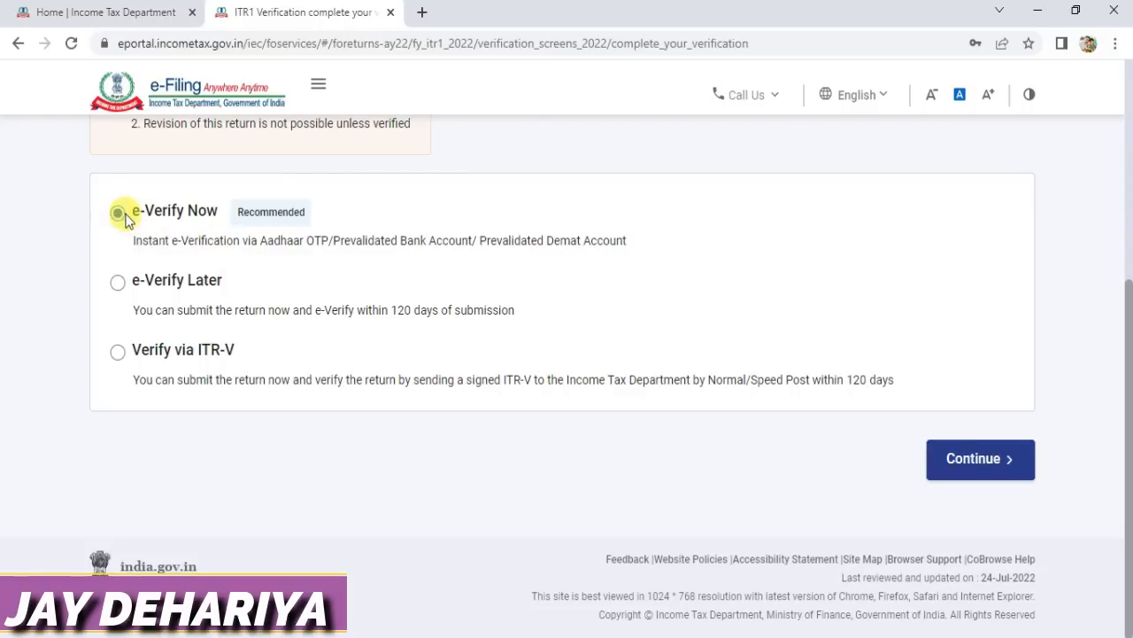
left_click(986, 462)
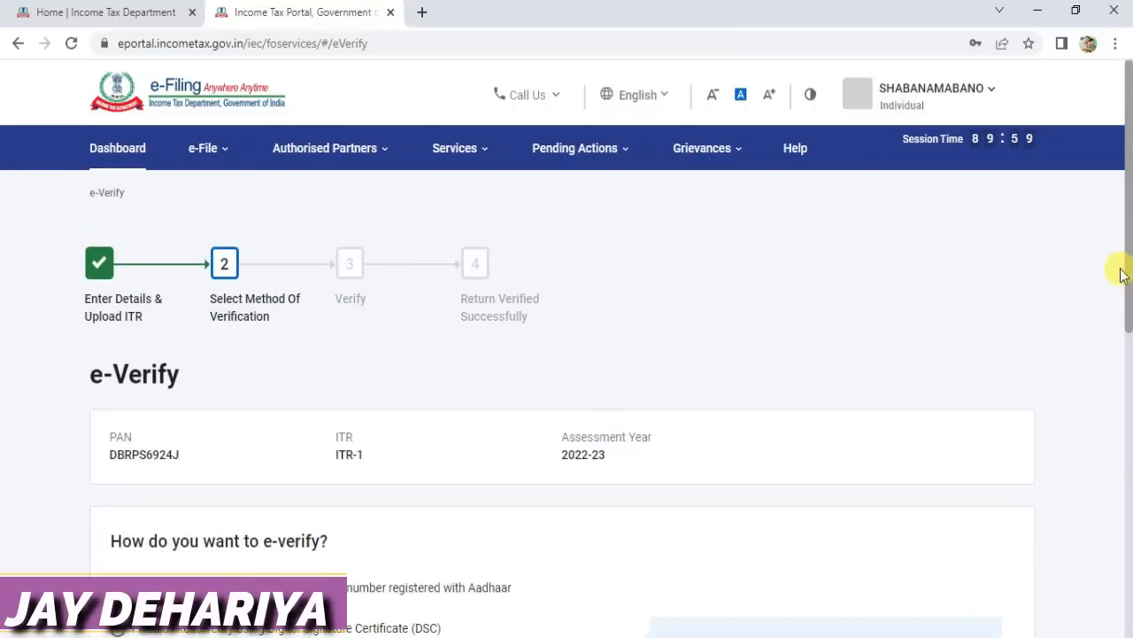
- Select e-verification by OTP on the mobile number registered with Aadhaar and continue
left_click_drag(1129, 270, 1129, 440)
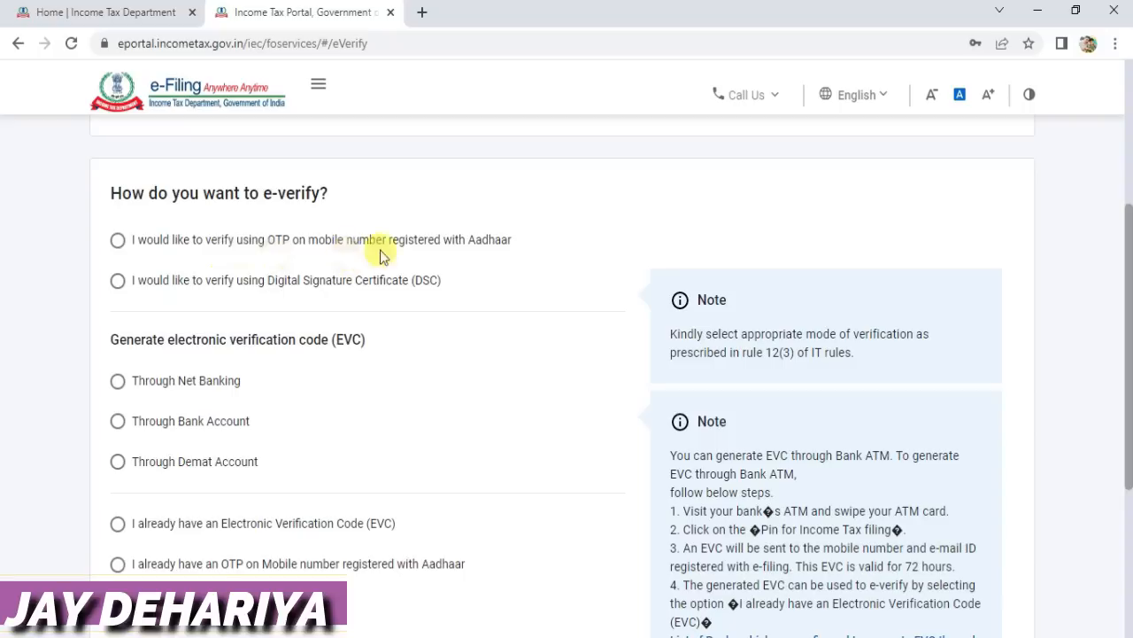
left_click(117, 241)
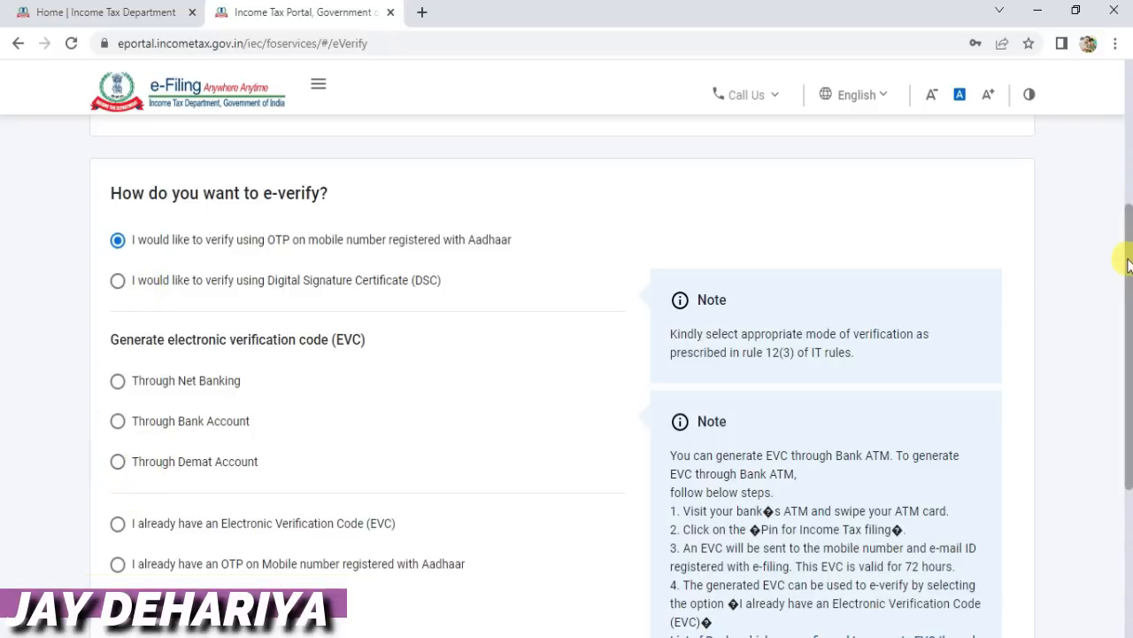
left_click_drag(1127, 255, 1128, 362)
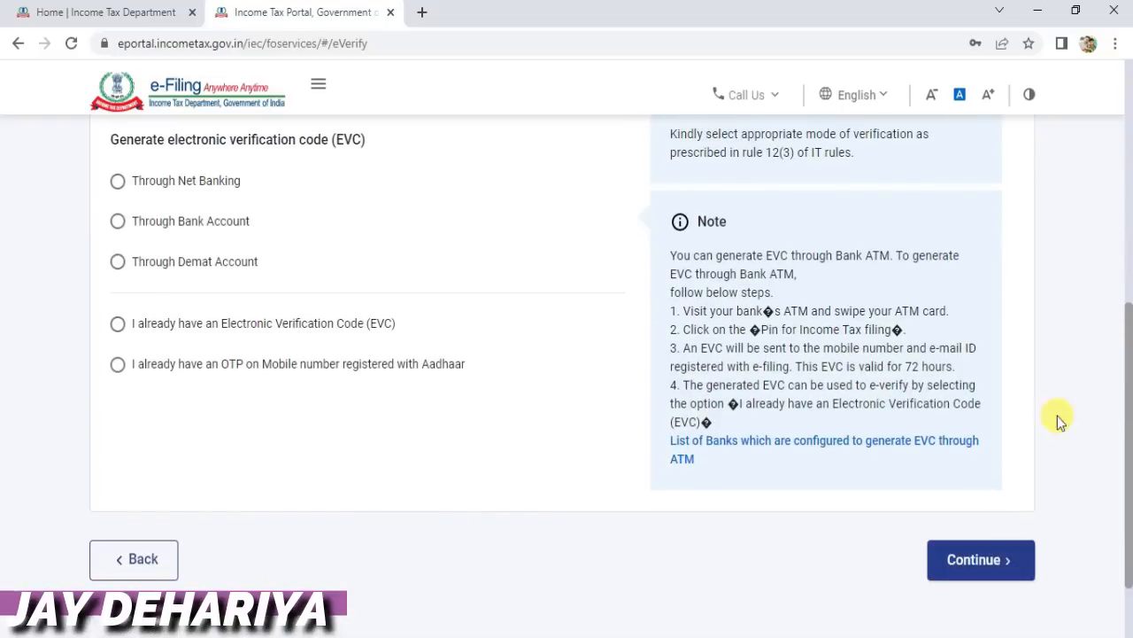
left_click(978, 561)
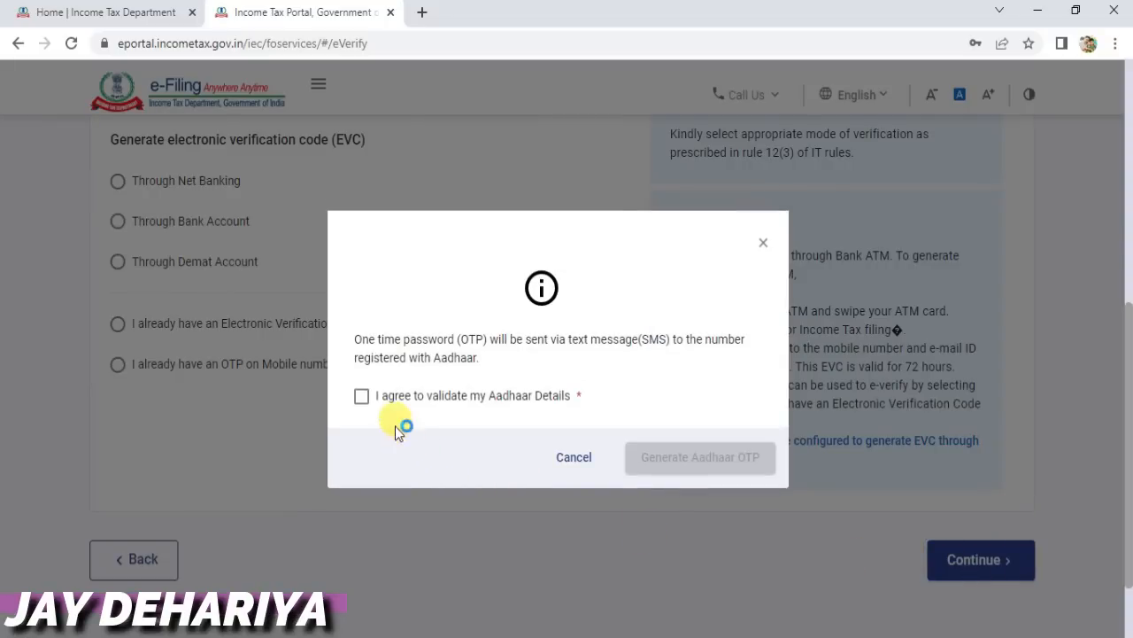
- Agree to validate the Aadhaar details, then generate the Aadhaar OTP and validate the received one-time code
left_click(363, 400)
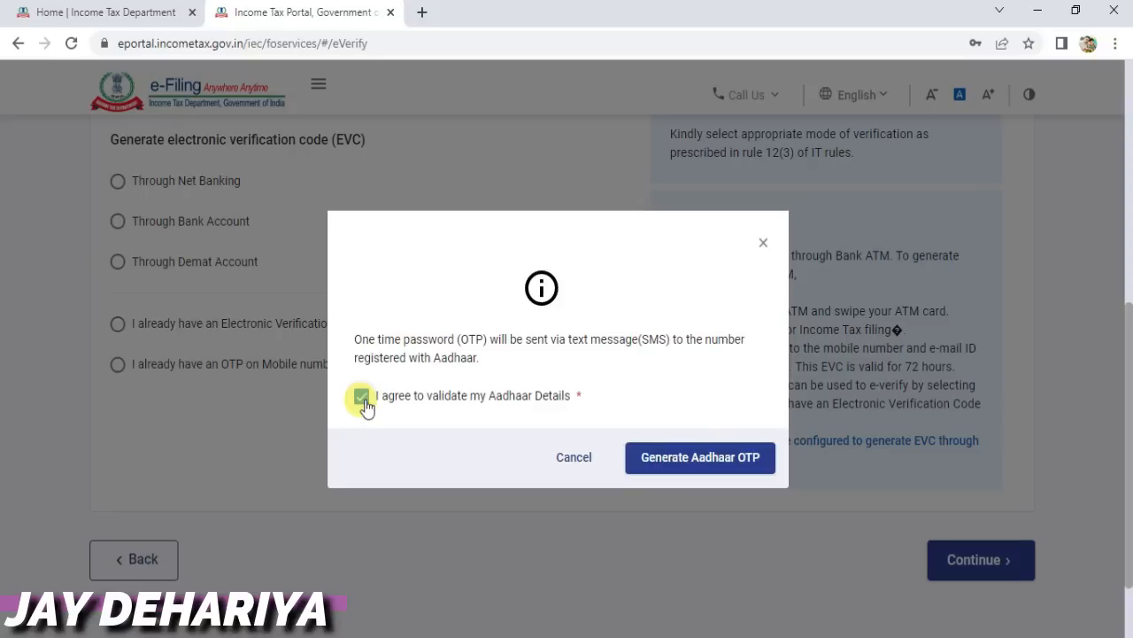
left_click(668, 462)
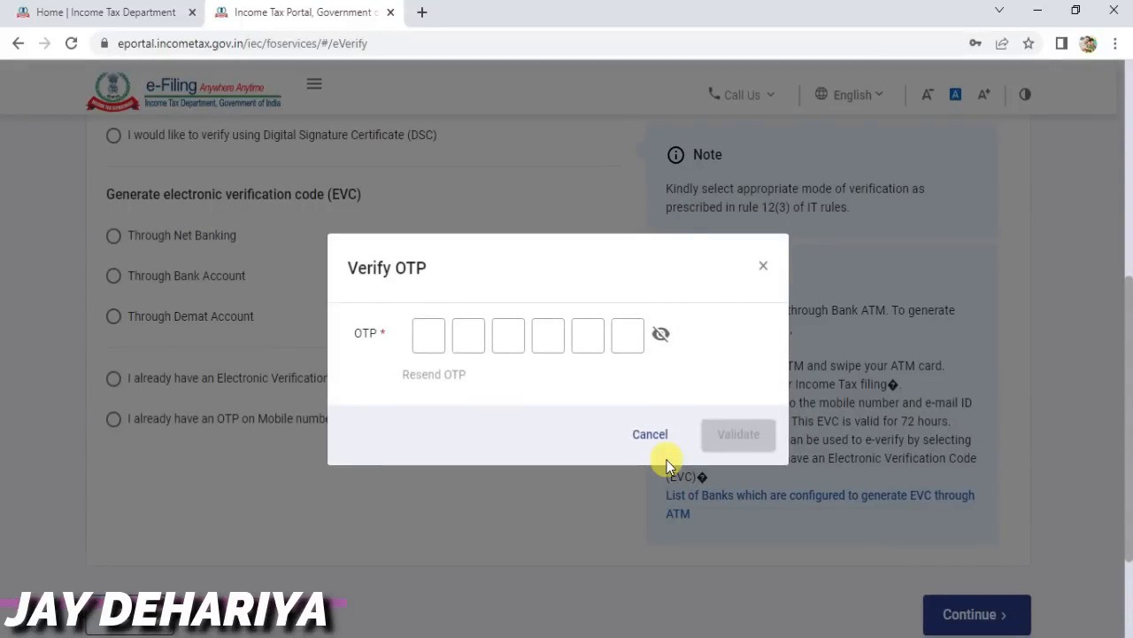
left_click(433, 339)
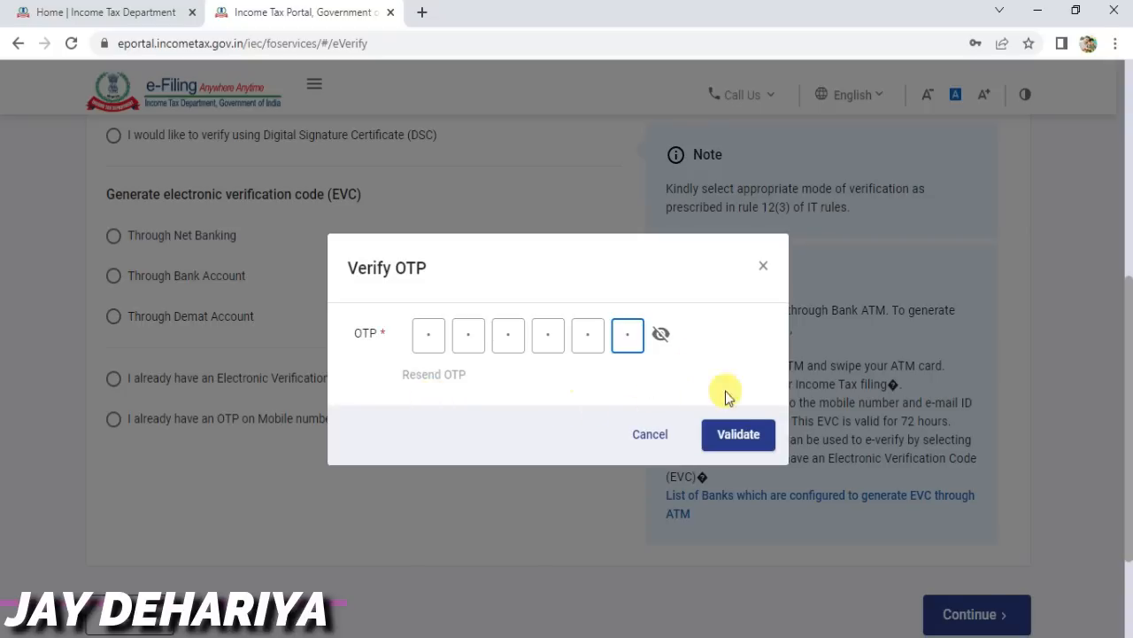
left_click(740, 435)
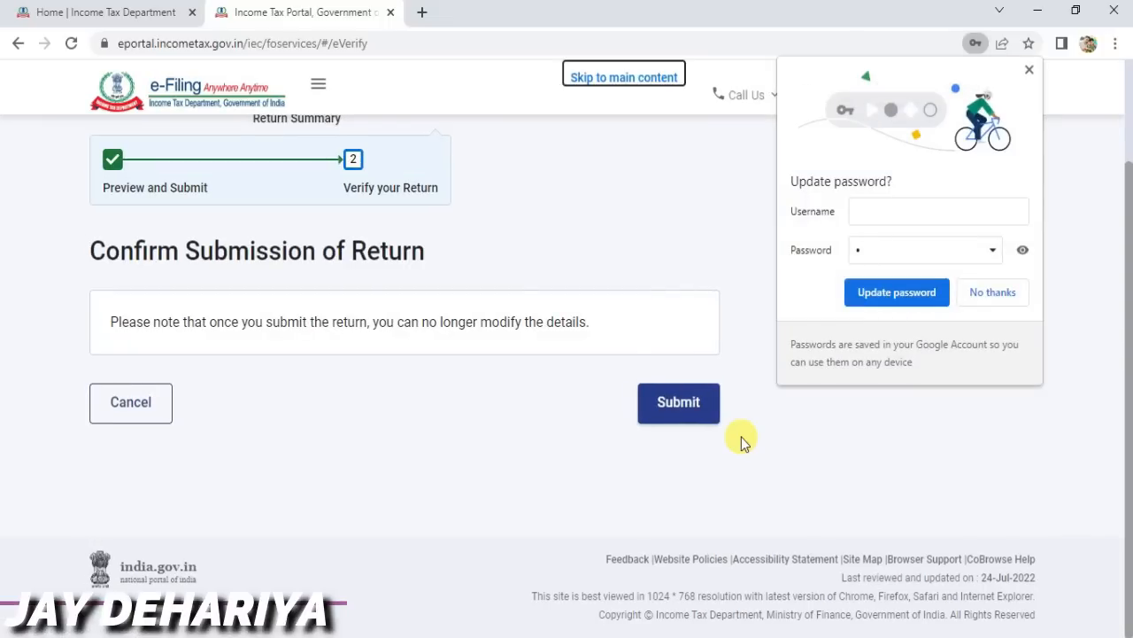
- Confirm the submission of the return and download its receipt
left_click(79, 274)
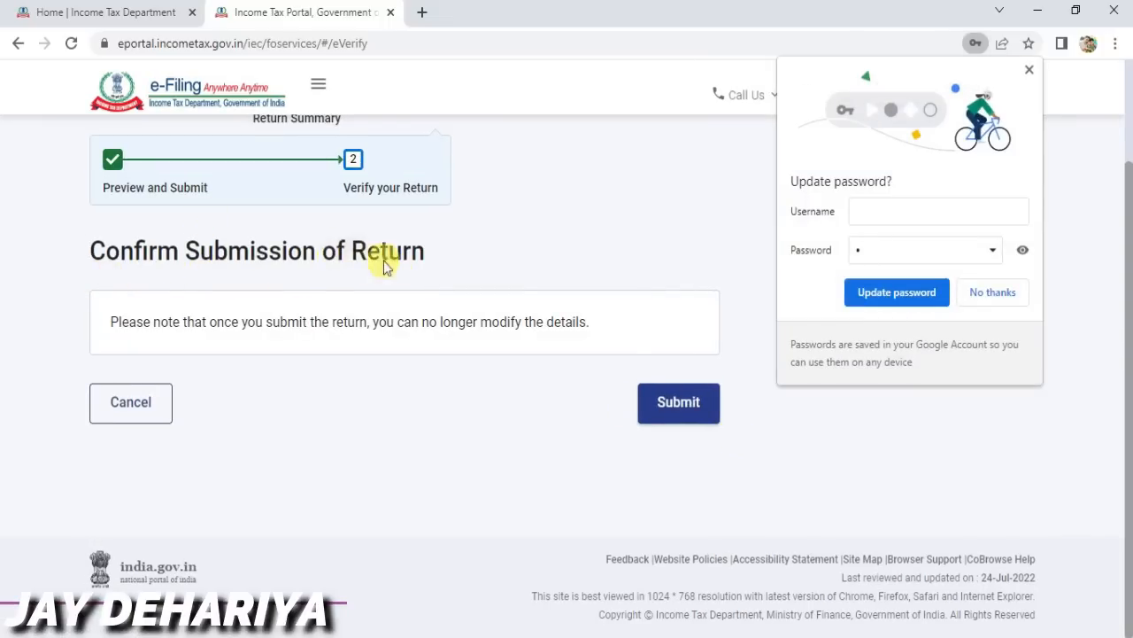
left_click(679, 404)
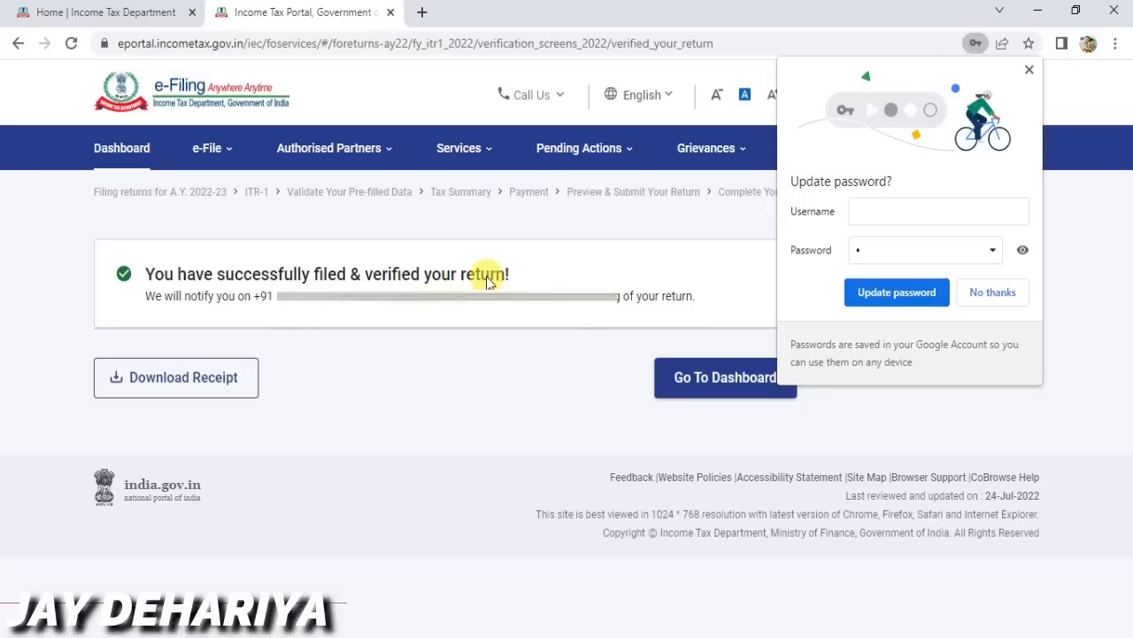
left_click(192, 378)
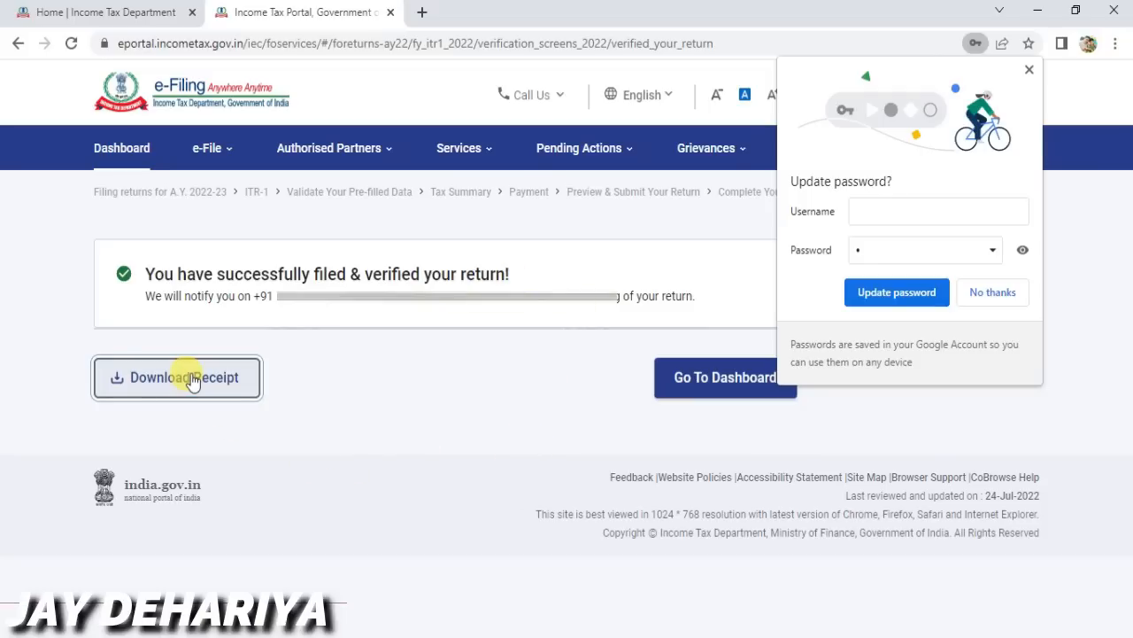